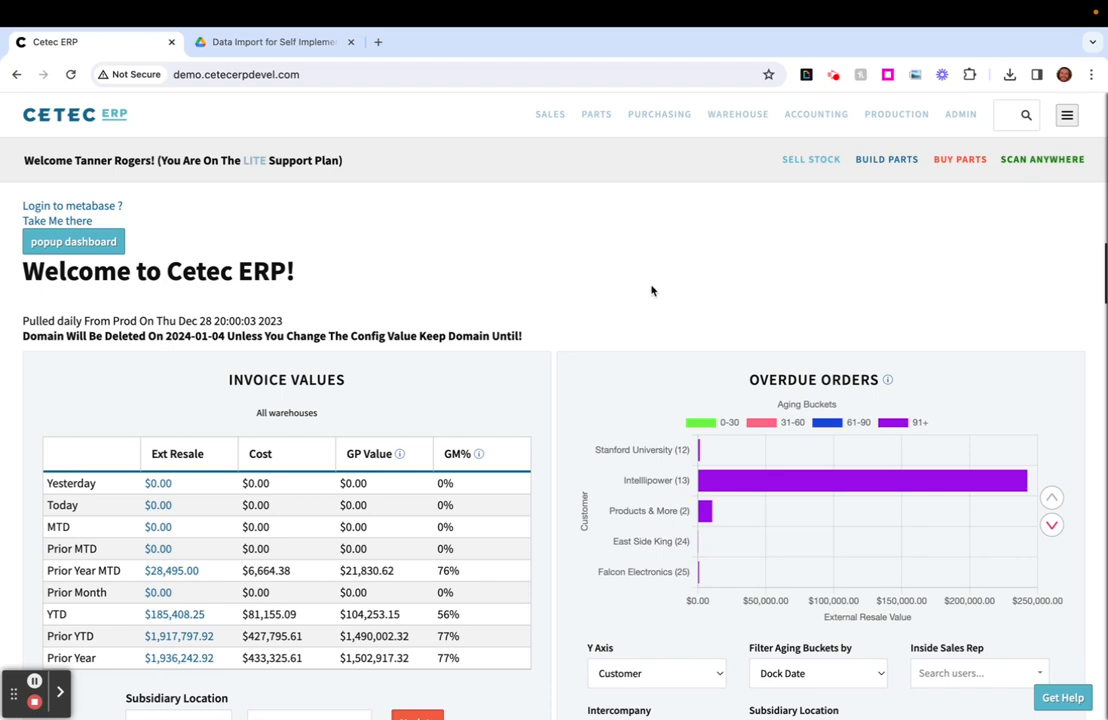
- Open the Data Import page in the admin area
click(966, 124)
click(423, 174)
click(425, 229)
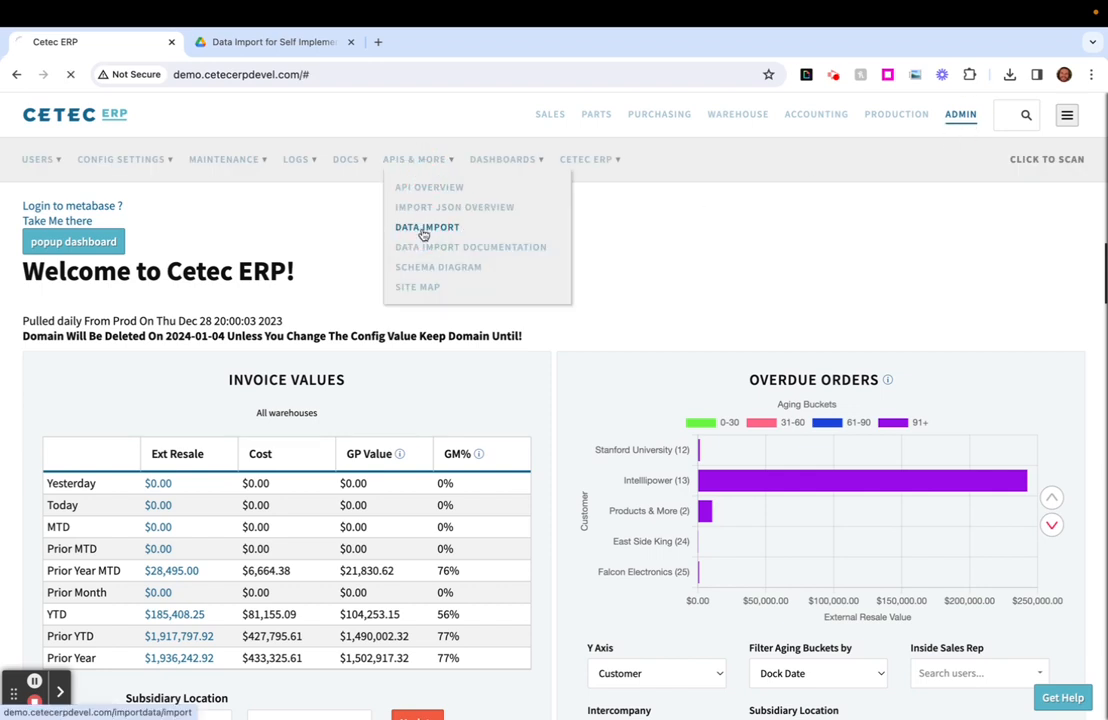
- Switch to Google Drive and open the Parts Import.xlsx spreadsheet from the data import folder
click(255, 43)
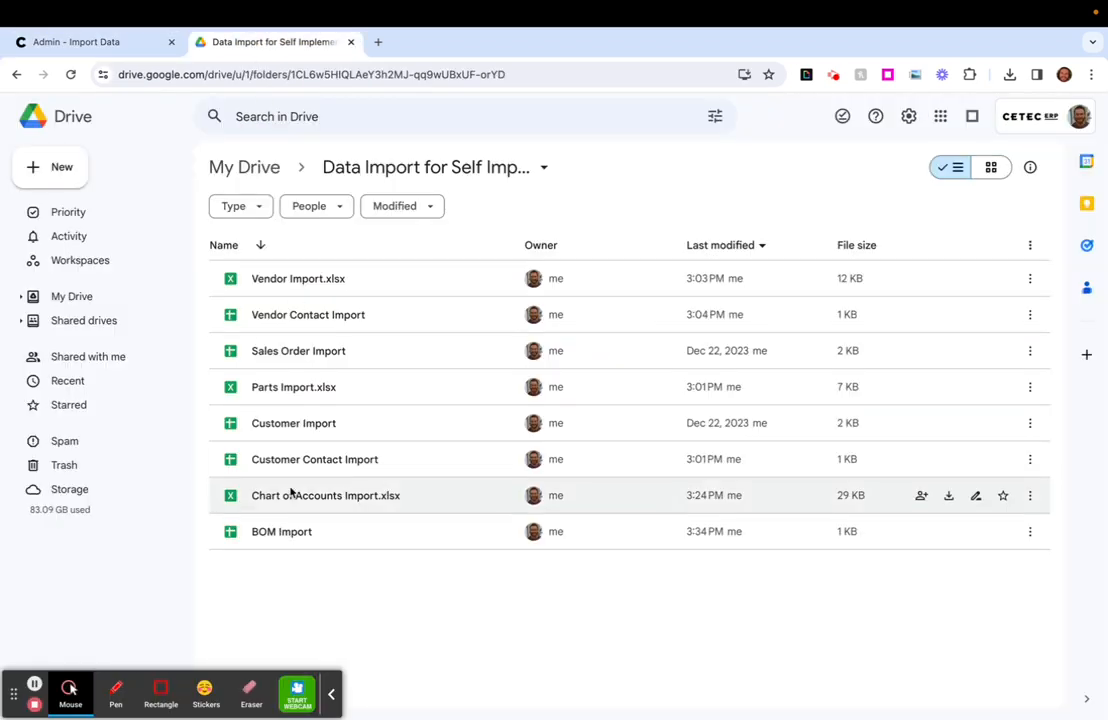
double_click(299, 388)
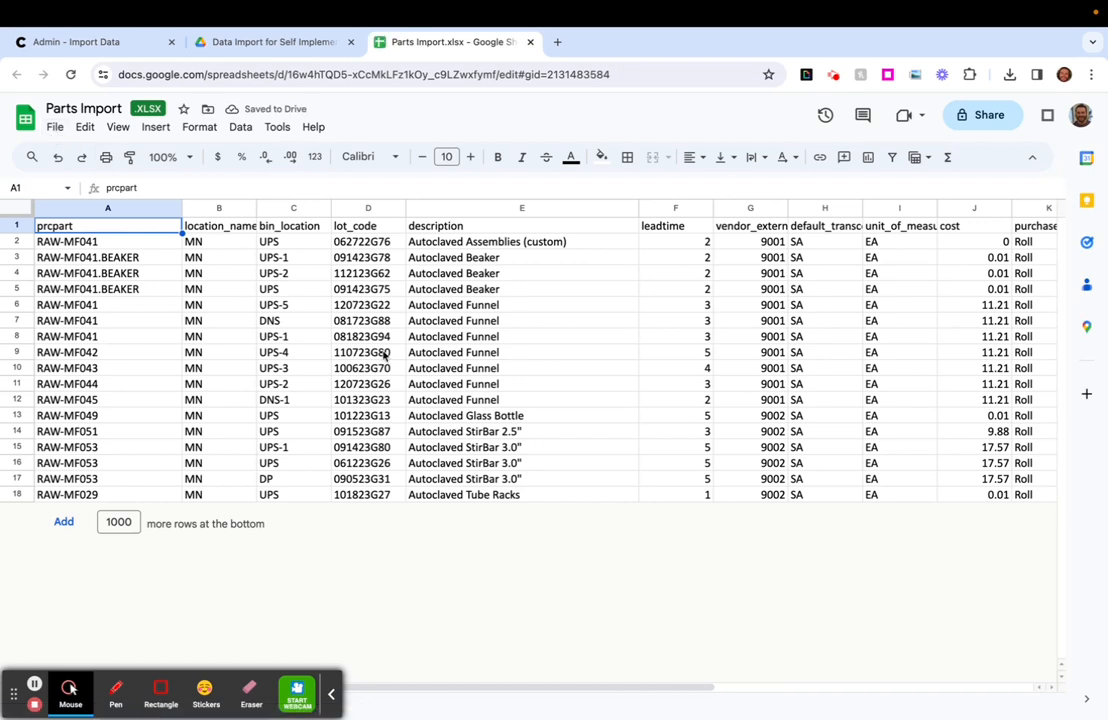
- Examine the parts template's columns, including leadtime, unit_of_measure, purchase_uom and cost
click(308, 340)
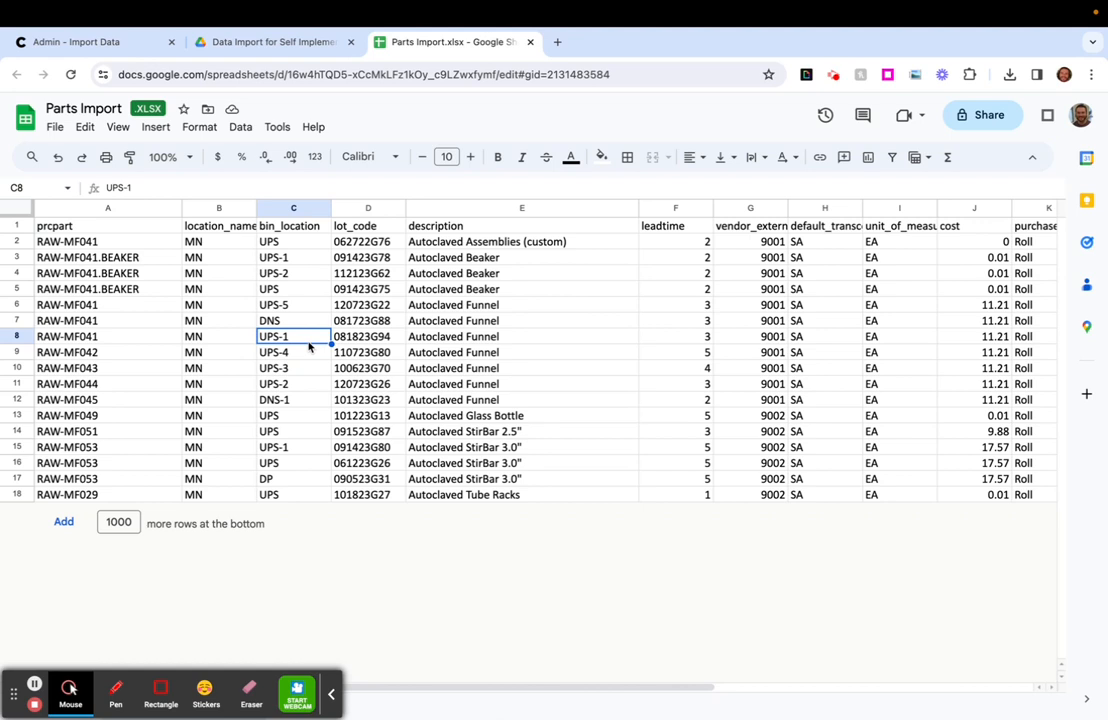
click(663, 348)
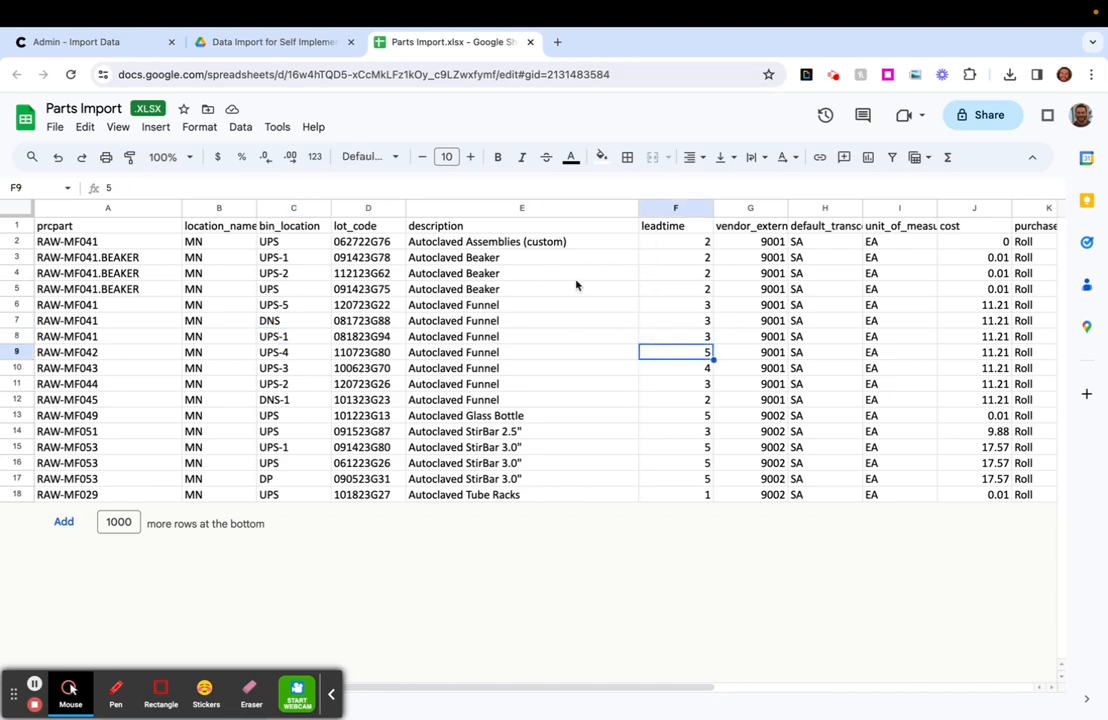
click(435, 208)
click(670, 208)
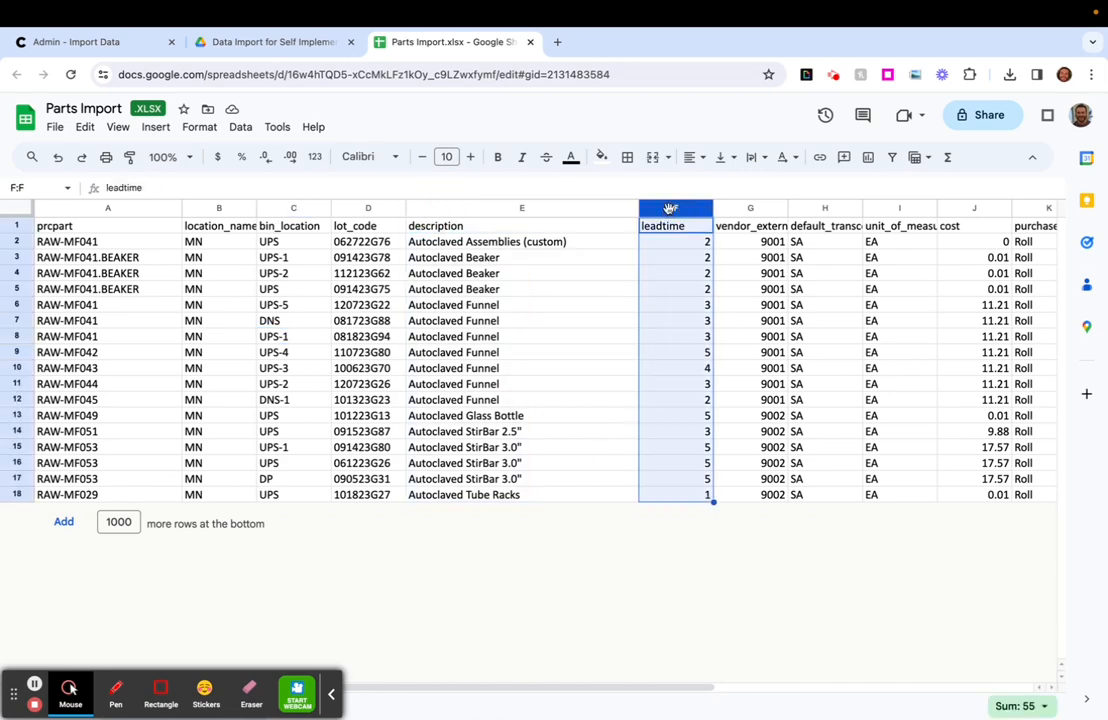
scroll(669, 209, right, 5)
click(306, 209)
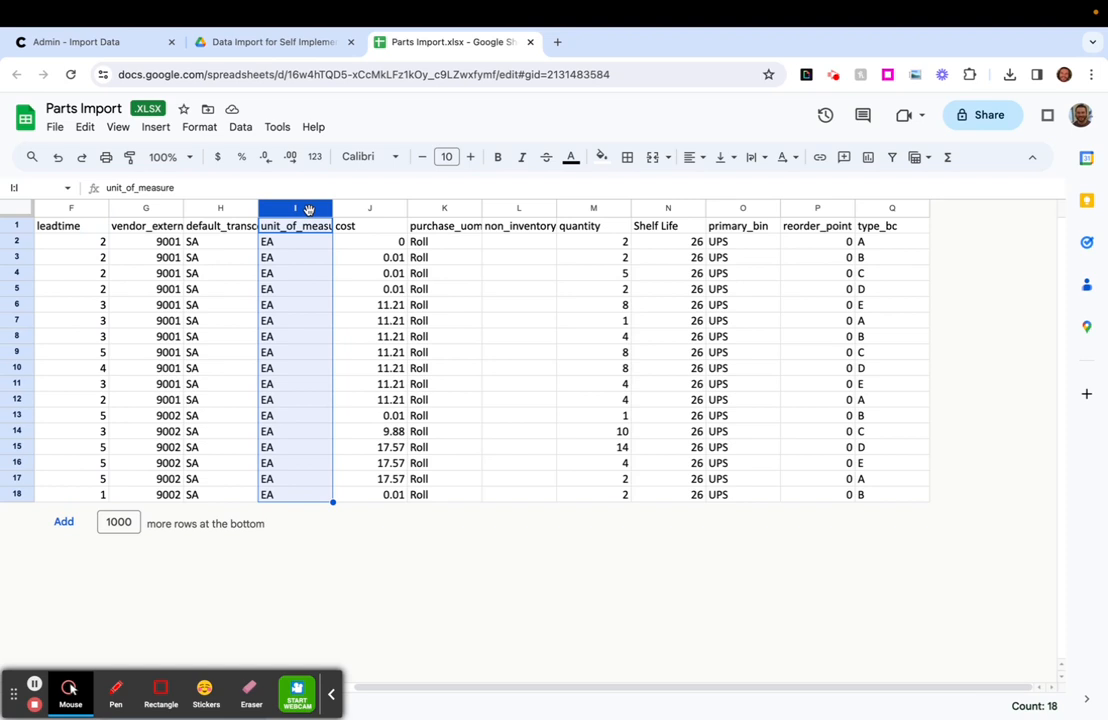
click(436, 208)
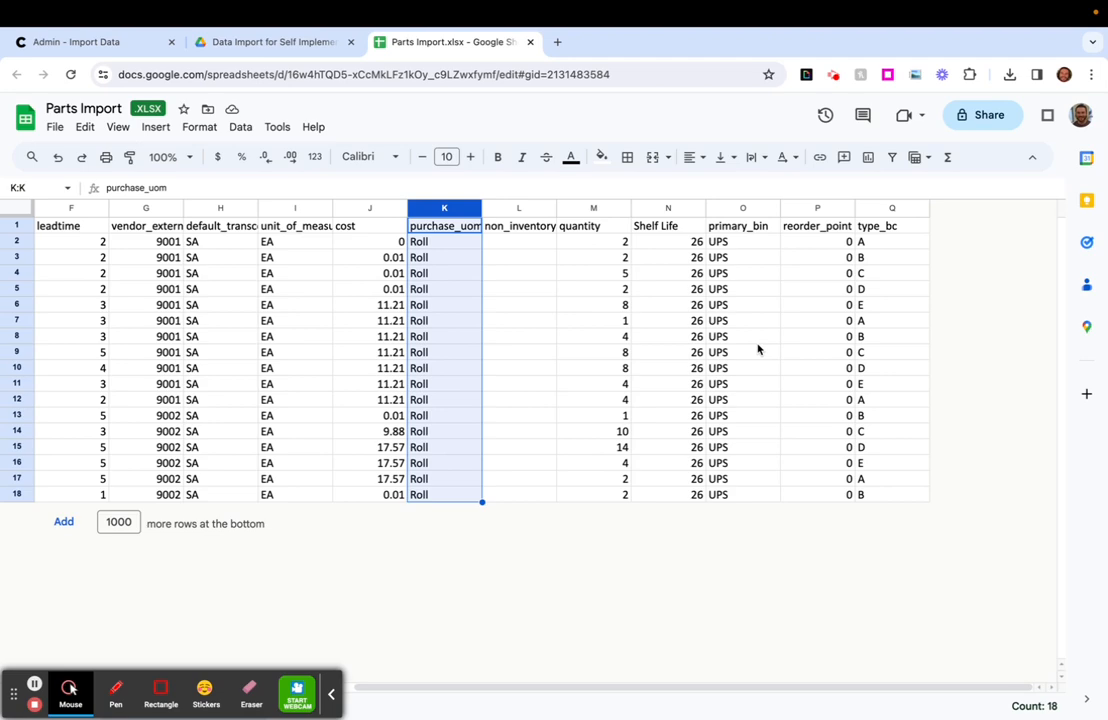
scroll(566, 400, left, 5)
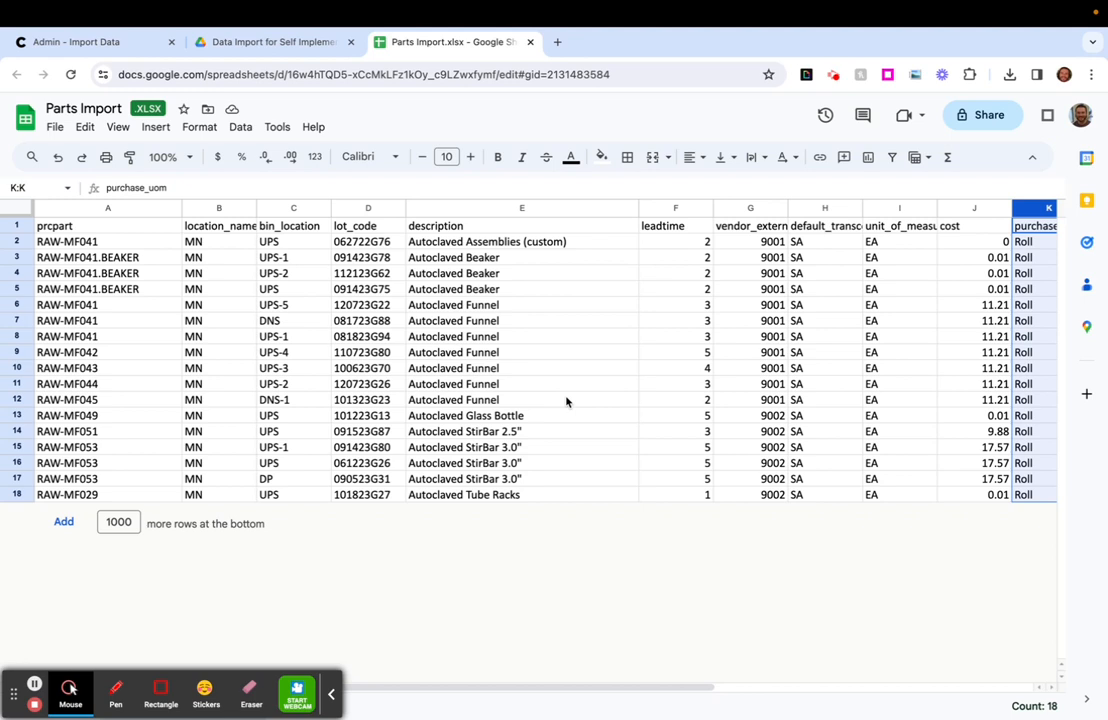
click(990, 289)
click(979, 321)
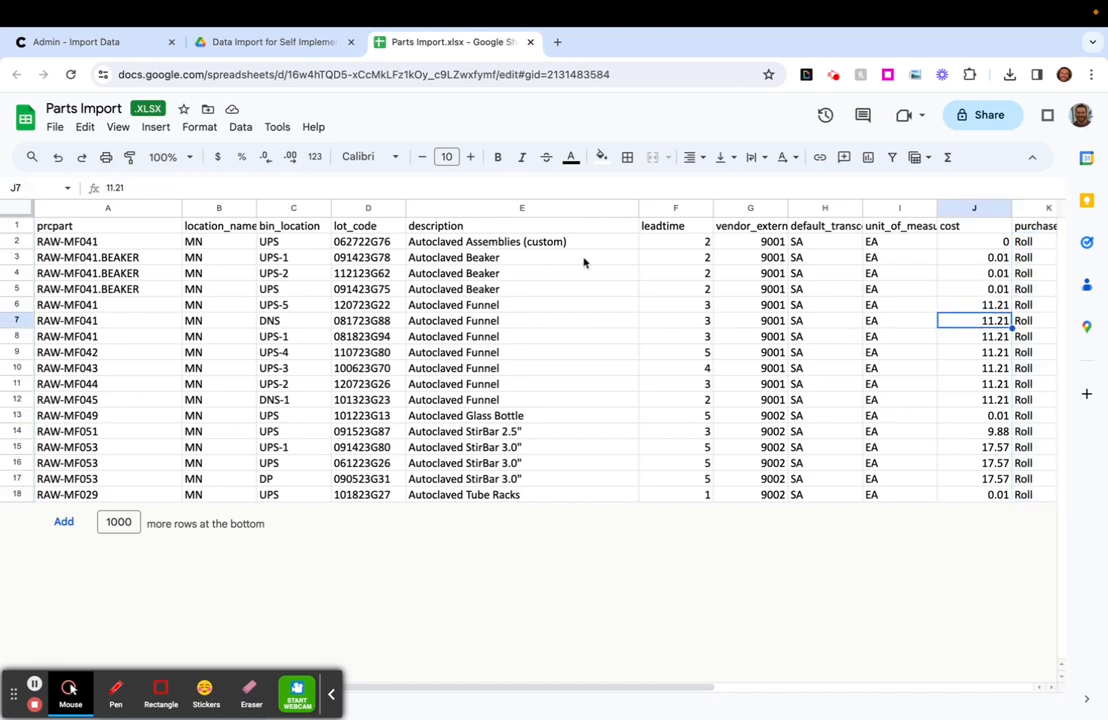
- Compare the RAW-MF041.BEAKER rows by bin location, lot code, description, lead time and quantity
click(299, 242)
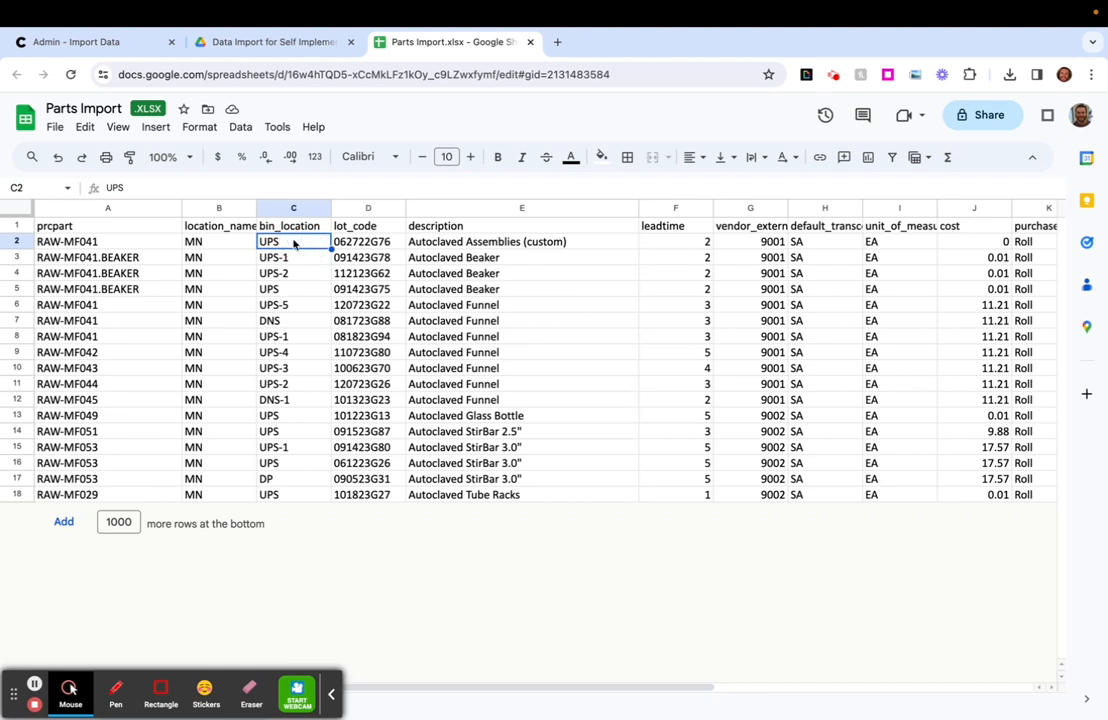
click(356, 246)
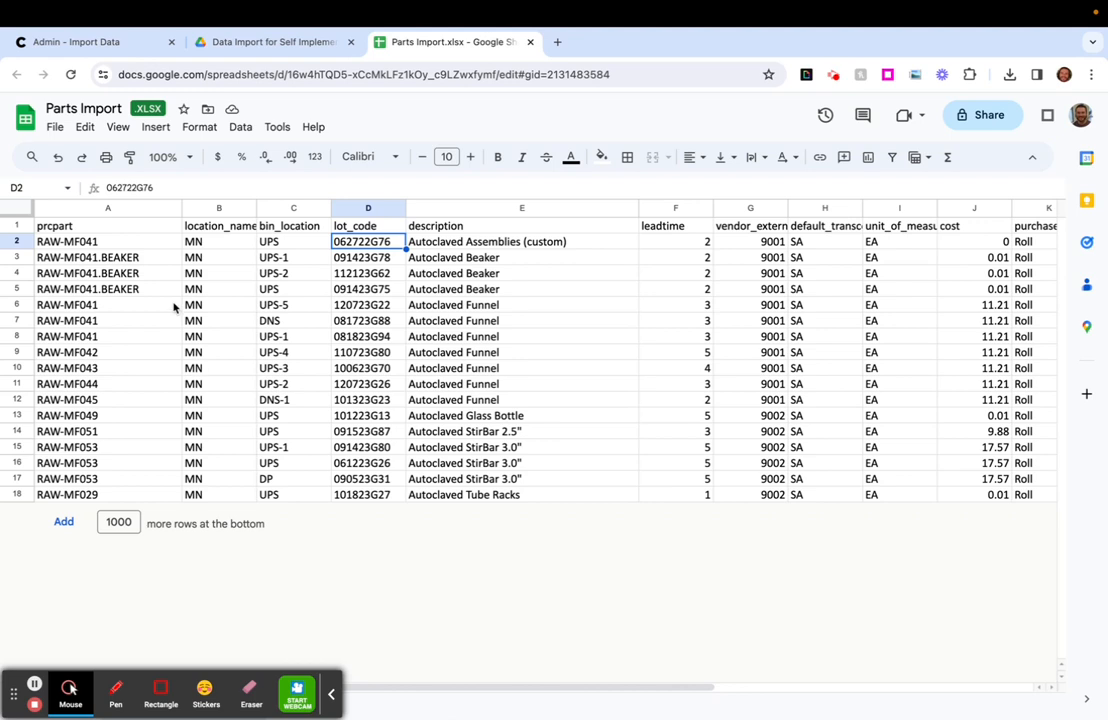
drag(141, 256, 144, 288)
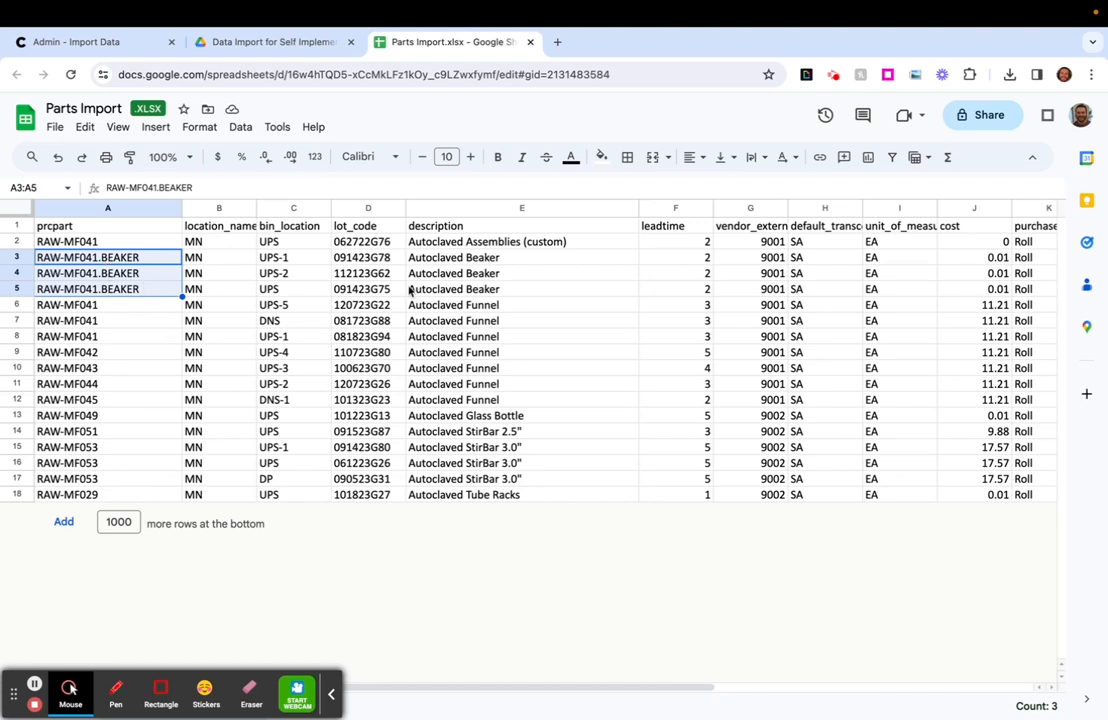
drag(470, 259, 474, 290)
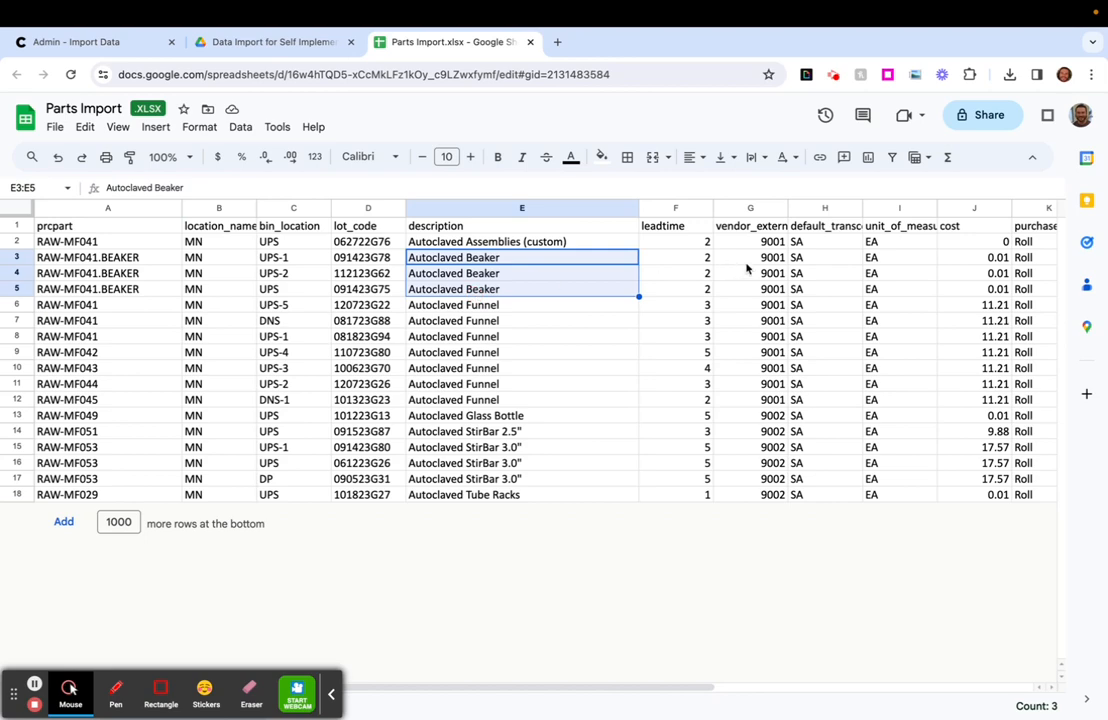
drag(702, 257, 705, 289)
scroll(805, 287, right, 3)
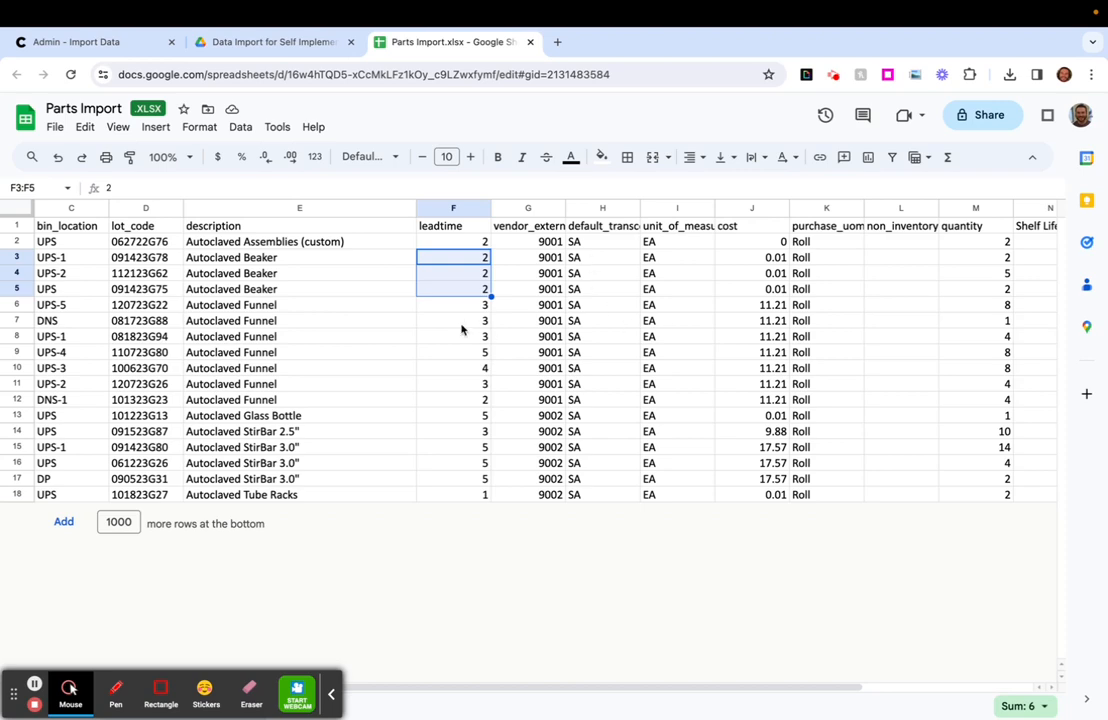
scroll(400, 281, left, 5)
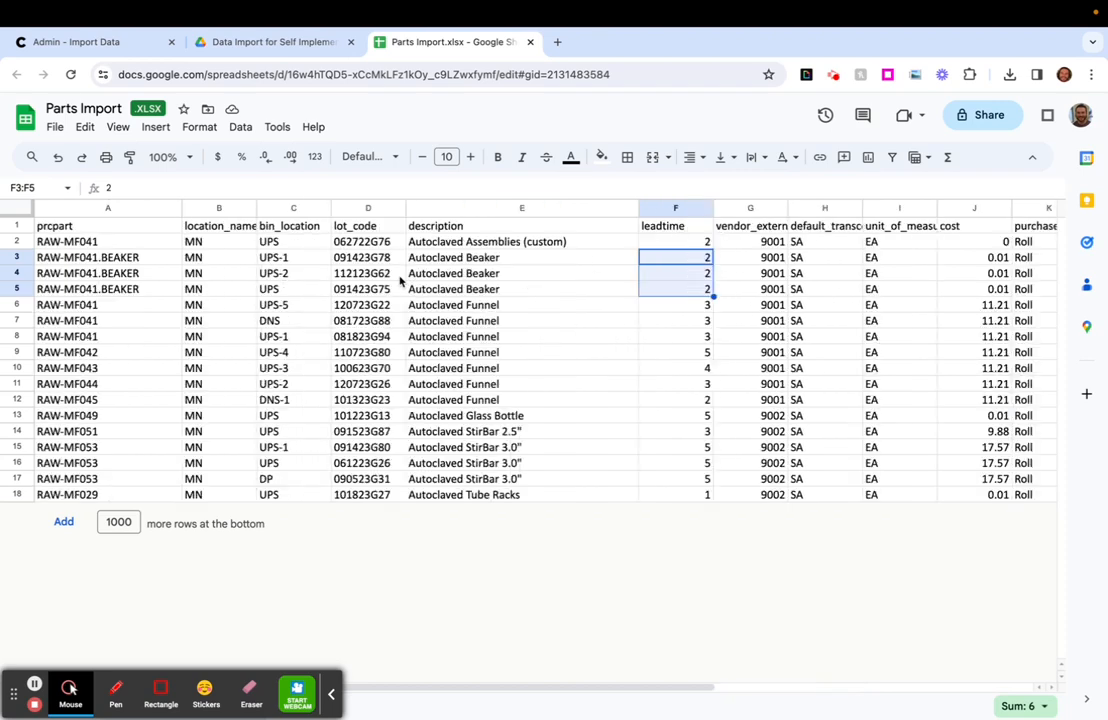
drag(285, 259, 366, 289)
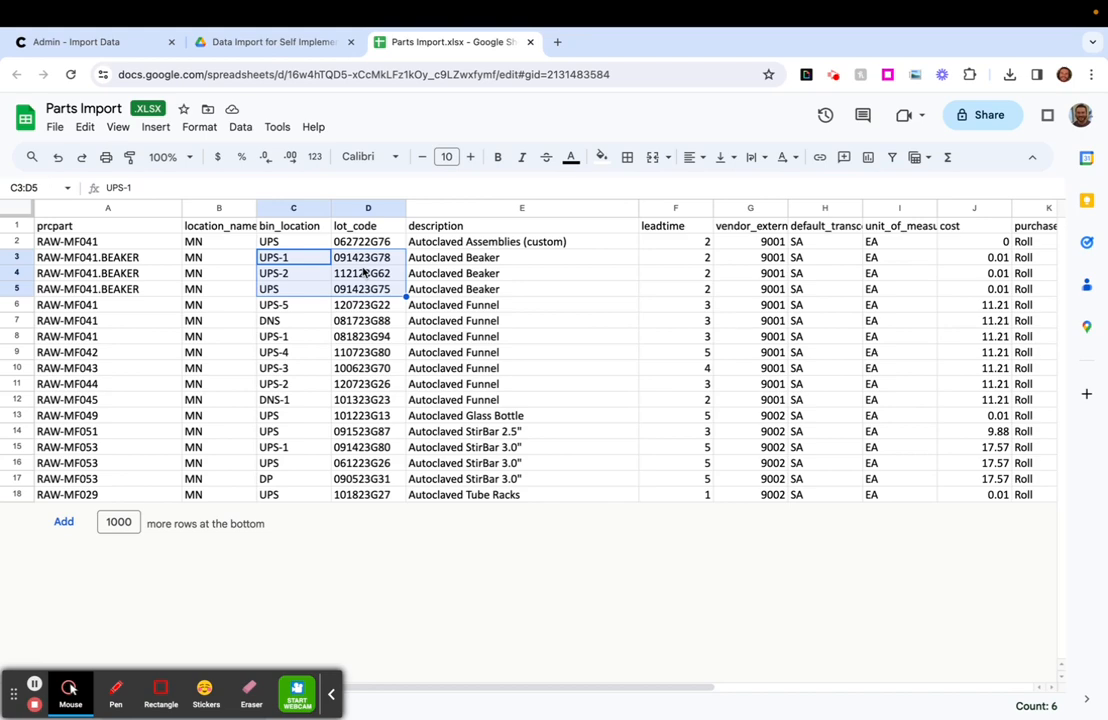
scroll(445, 291, right, 5)
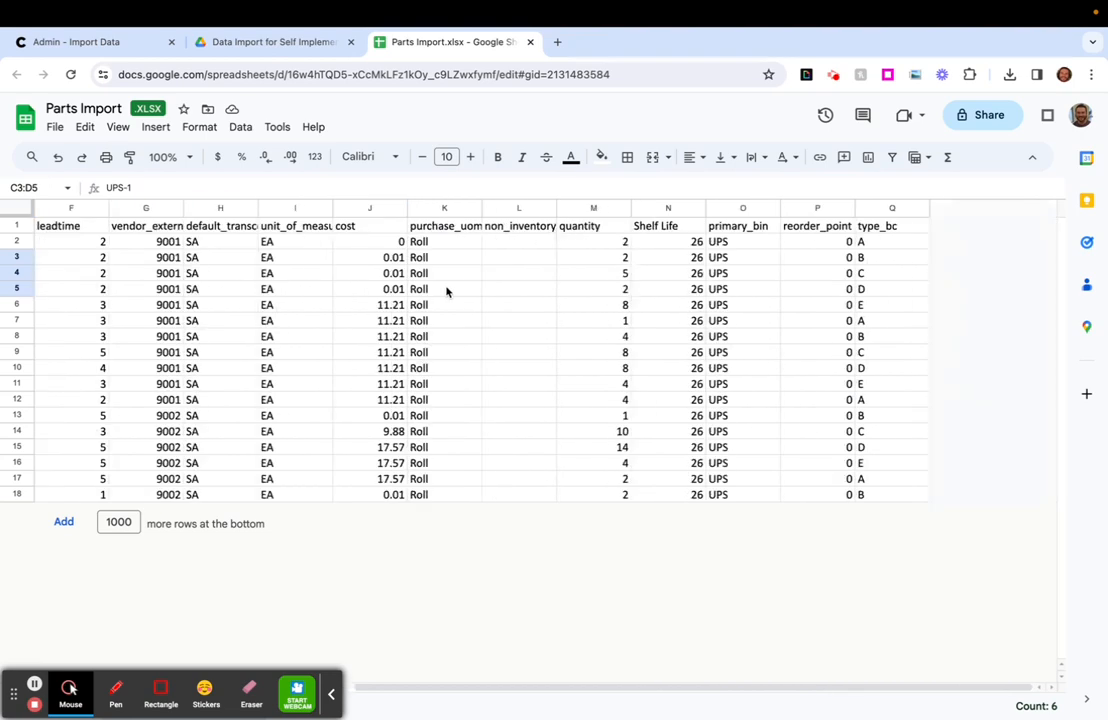
drag(621, 262, 618, 287)
scroll(618, 288, left, 5)
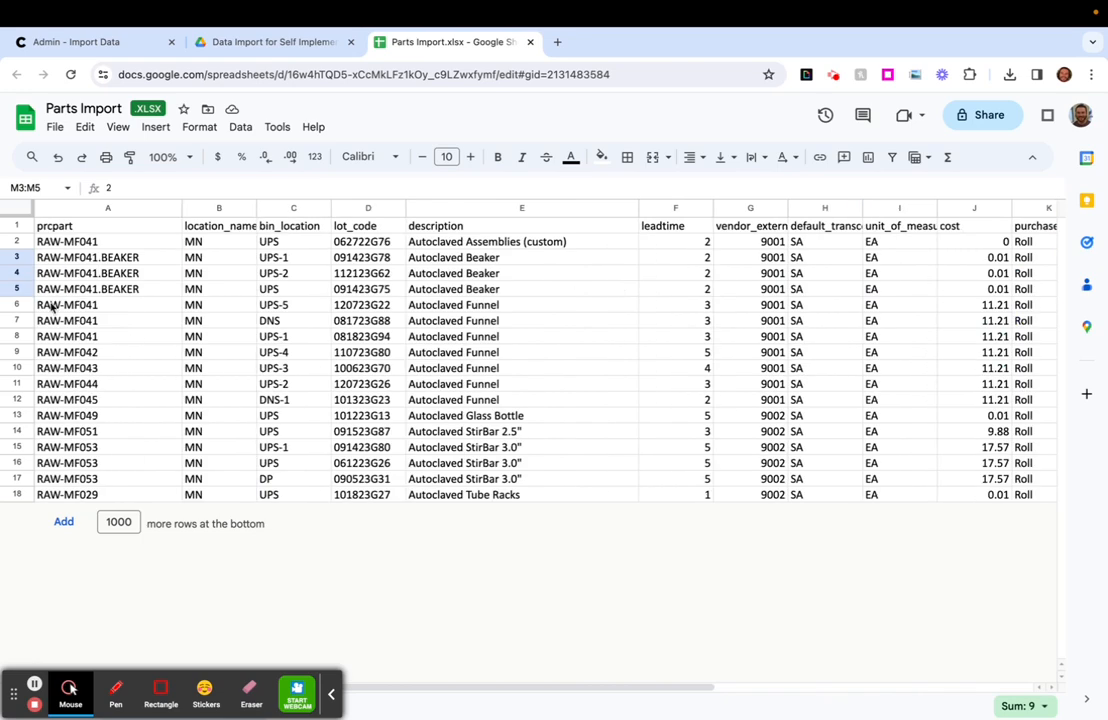
drag(18, 258, 20, 289)
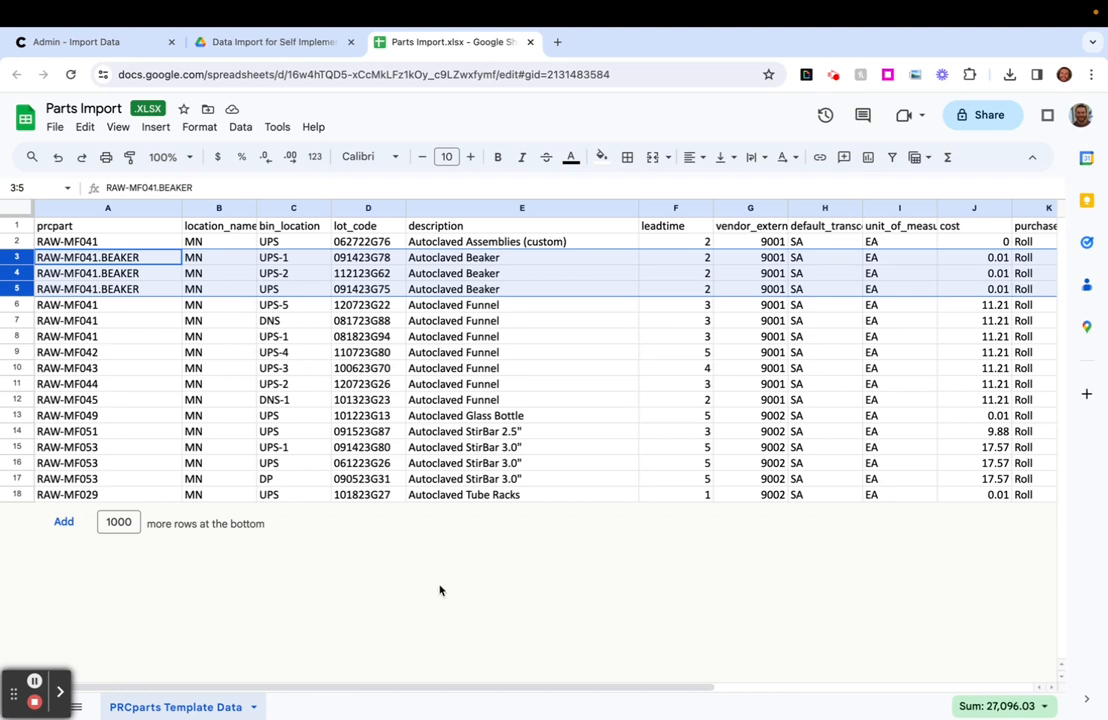
- Review the bin locations and lot codes of the RAW-MF041 Autoclaved Funnel rows and the remaining columns
click(362, 432)
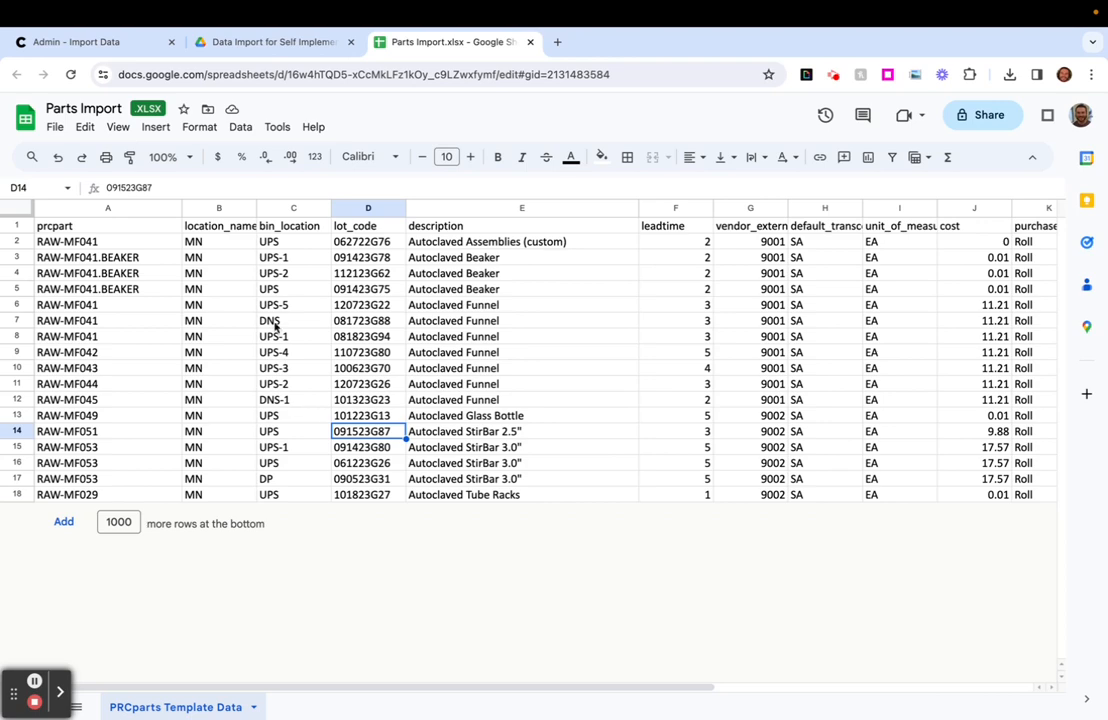
scroll(575, 397, right, 3)
scroll(575, 397, right, 1)
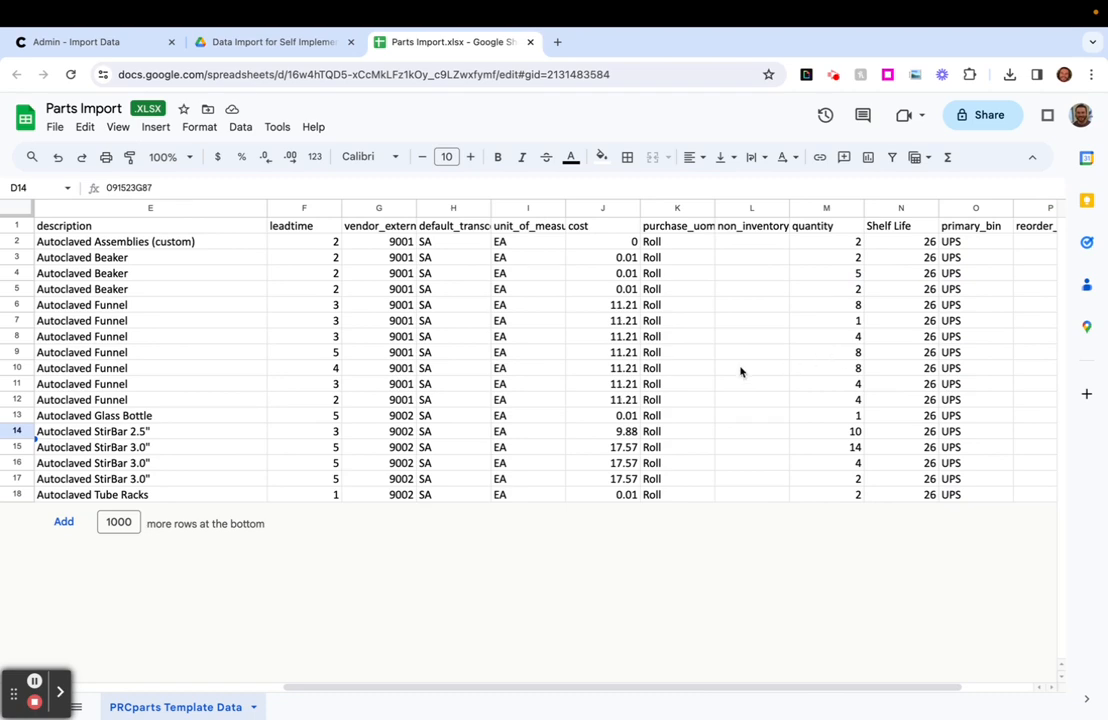
scroll(741, 372, left, 4)
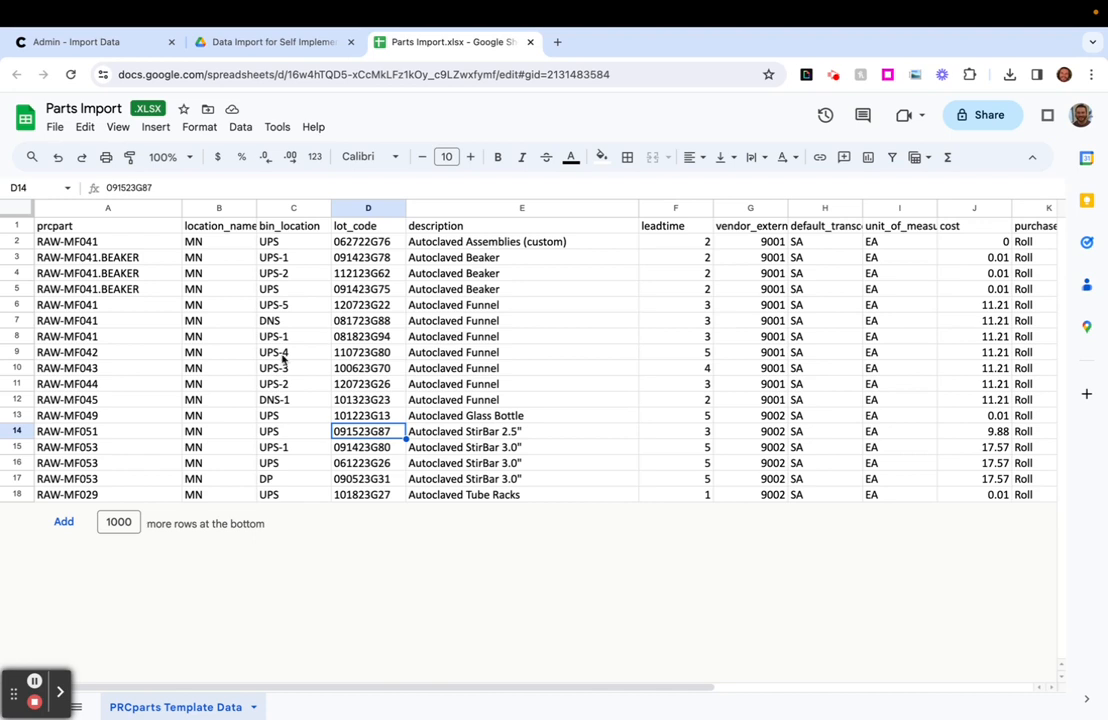
drag(284, 306, 283, 340)
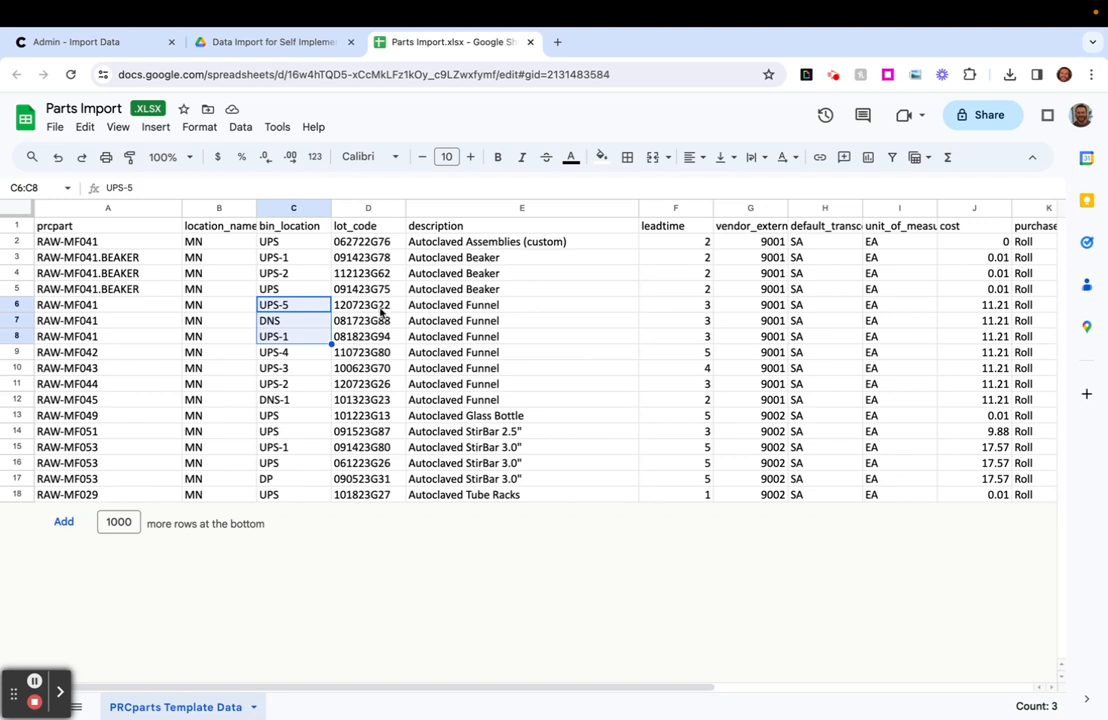
drag(369, 306, 392, 338)
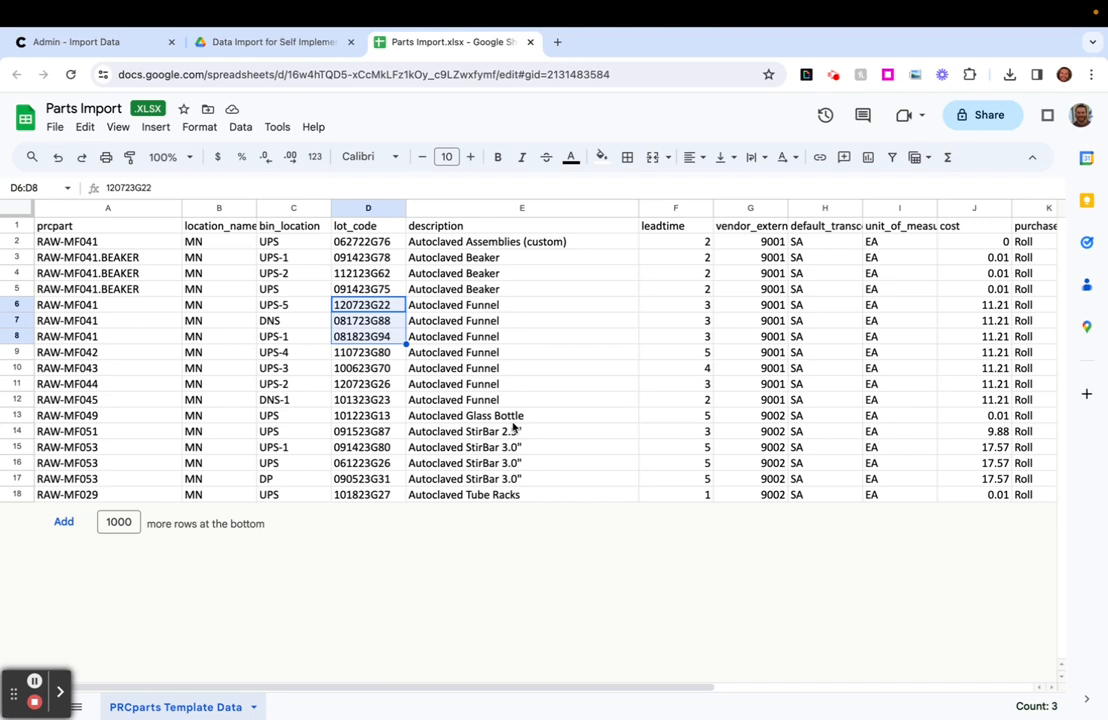
click(511, 418)
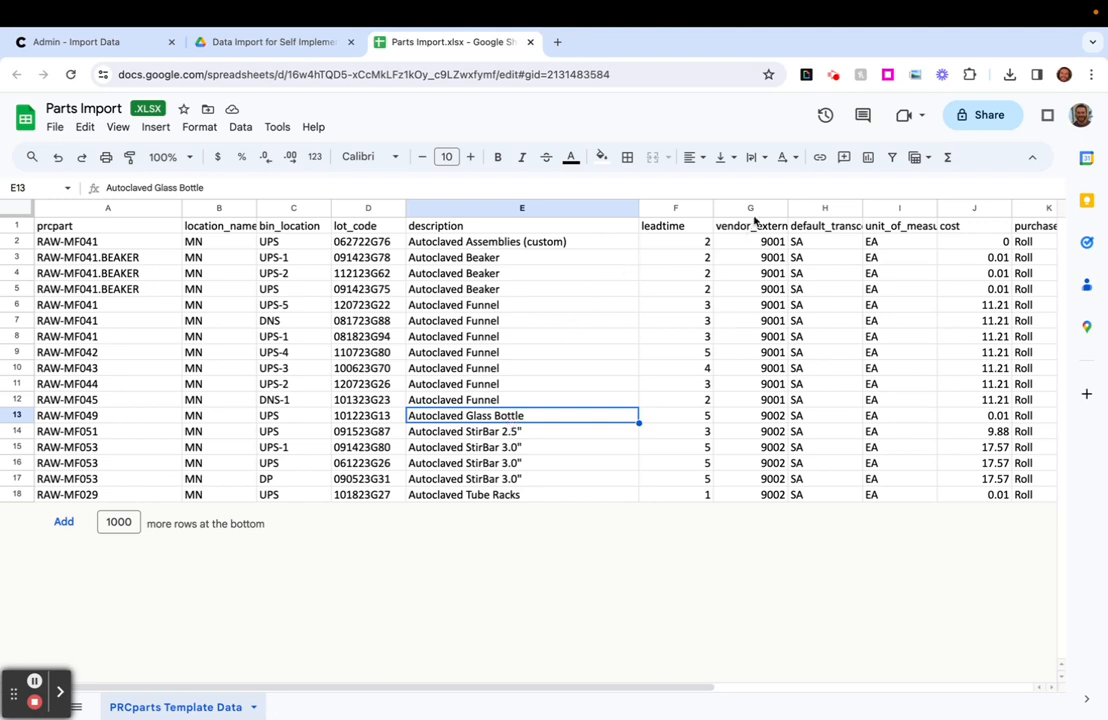
- Widen the vendor_external_key and location_name columns to fit their headers and select each column's data in rows 2 to 18
drag(787, 208, 800, 514)
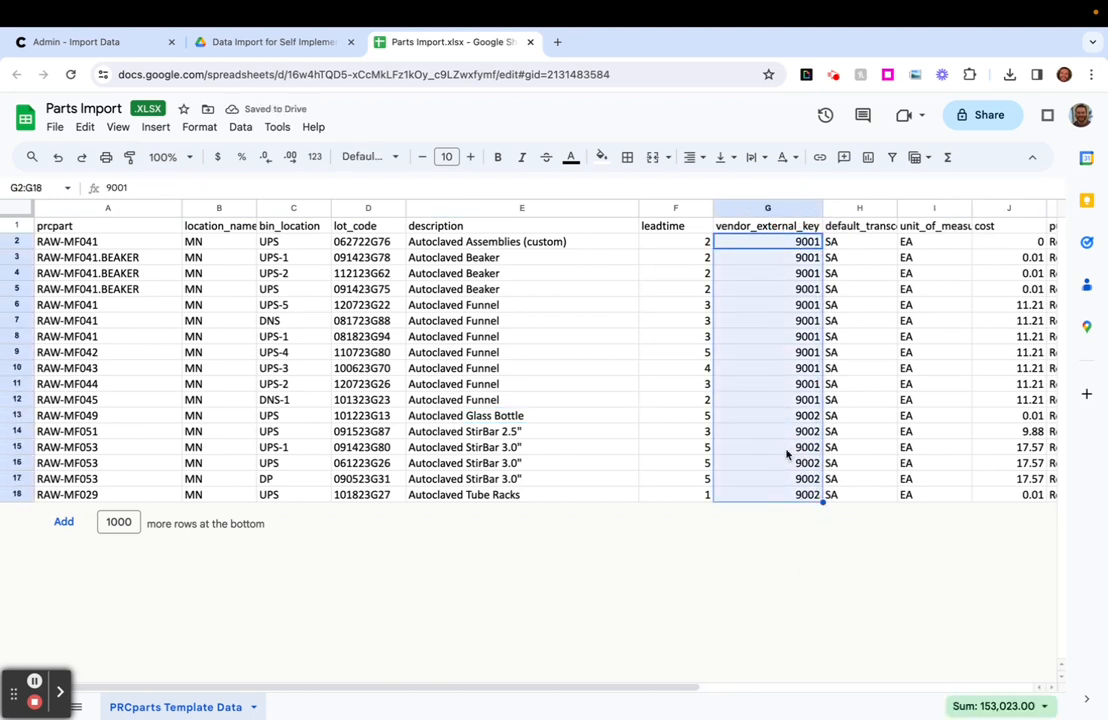
drag(233, 247, 225, 494)
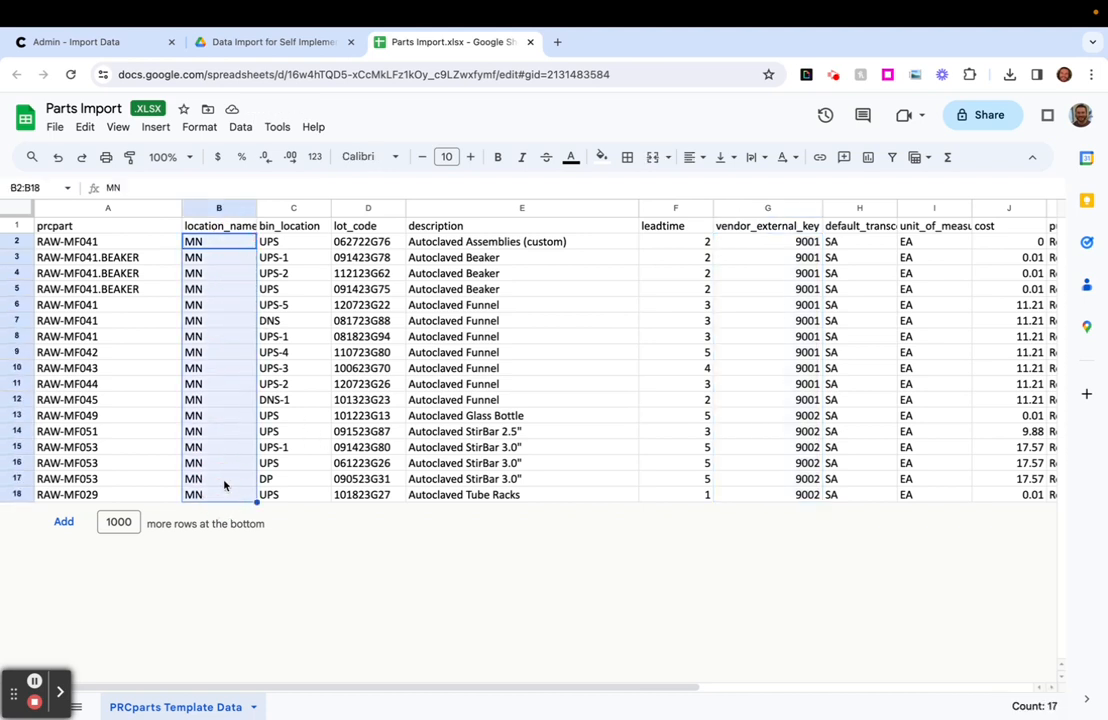
double_click(256, 207)
click(239, 249)
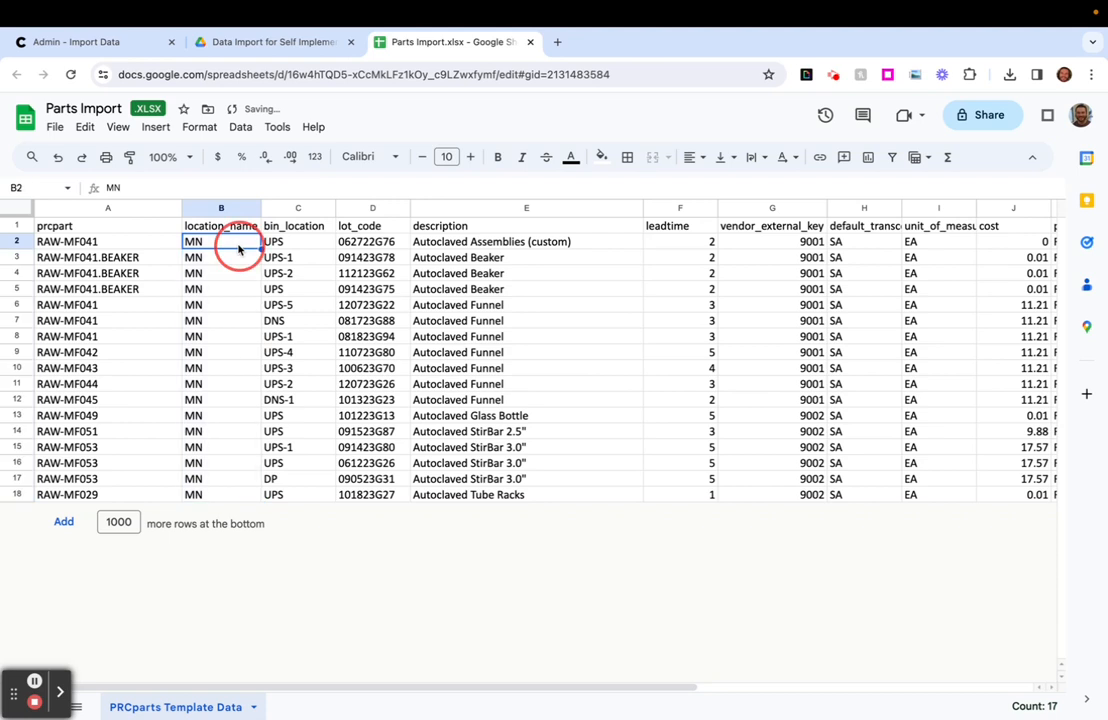
drag(240, 247, 232, 494)
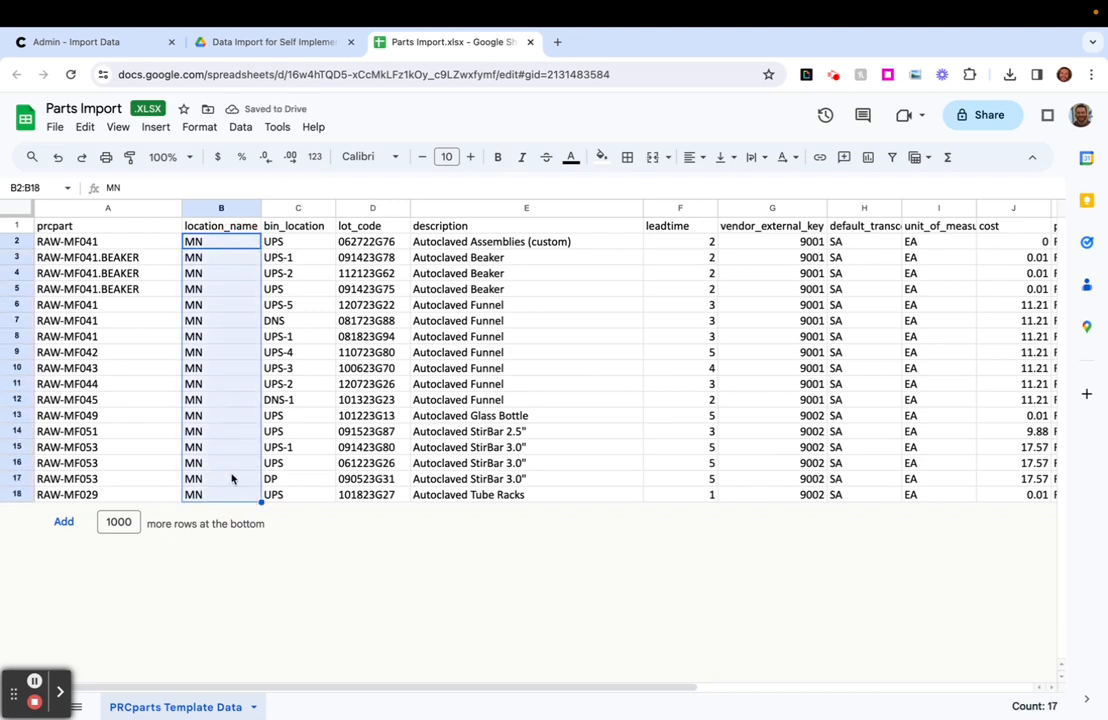
click(228, 246)
drag(228, 244, 229, 498)
- Widen the unit_of_measure column to fit its header and select the unit_of_measure and purchase_uom values in turn for comparison
scroll(440, 448, right, 5)
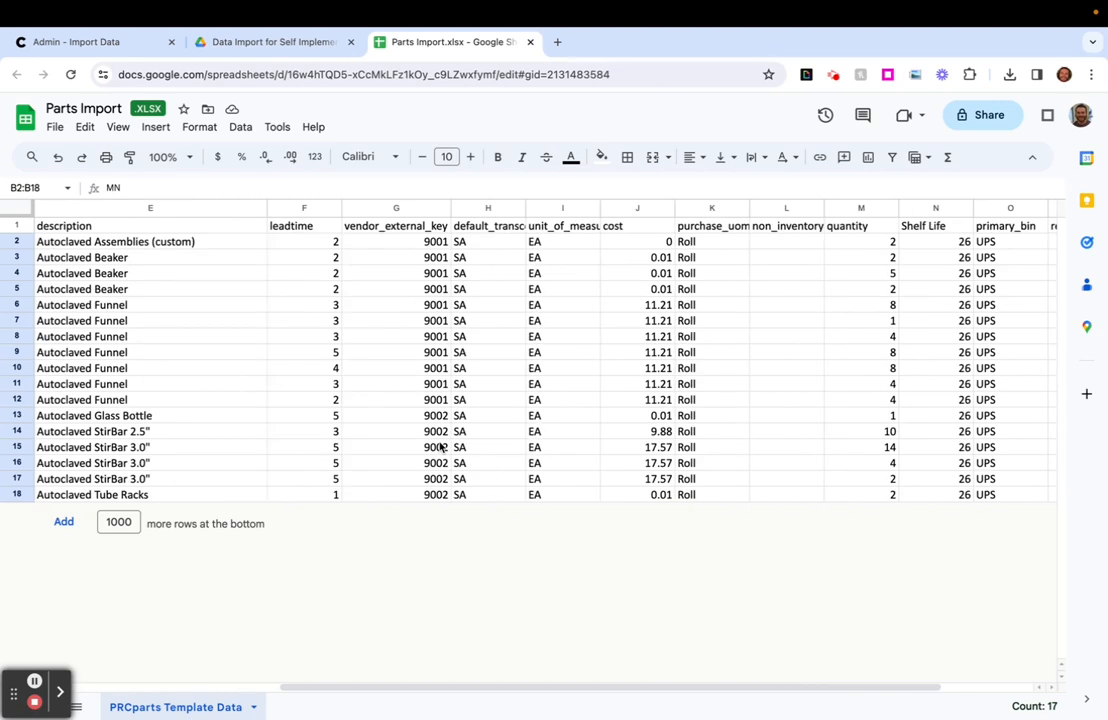
click(566, 225)
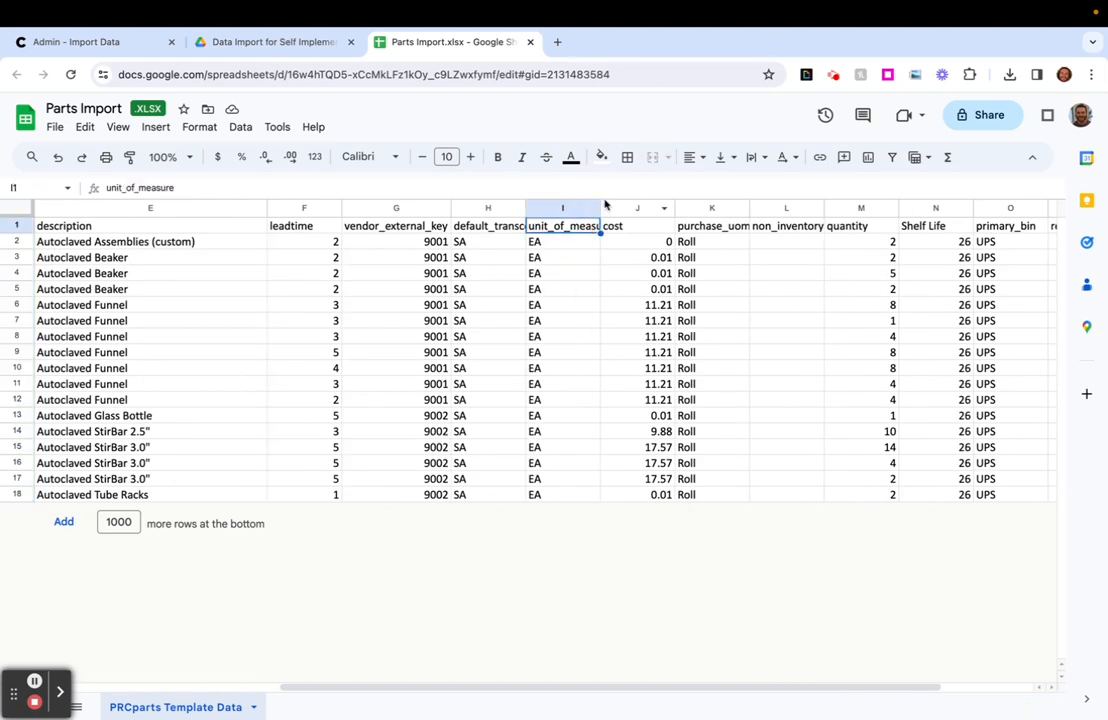
double_click(600, 205)
drag(742, 241, 734, 495)
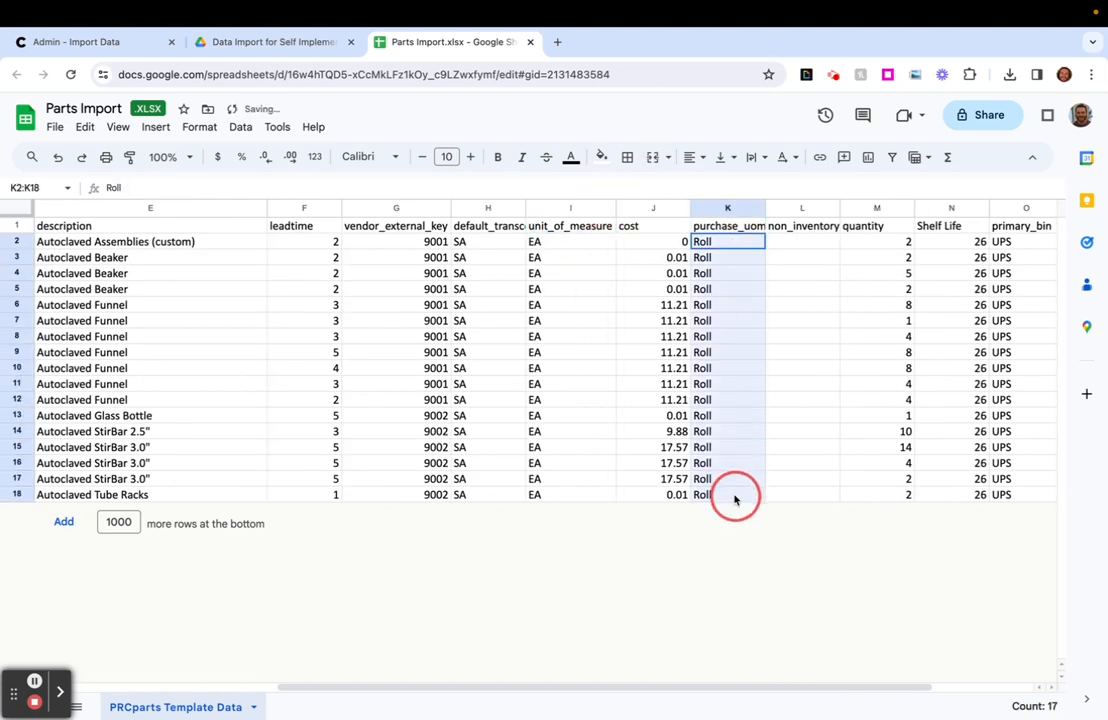
drag(594, 245, 584, 487)
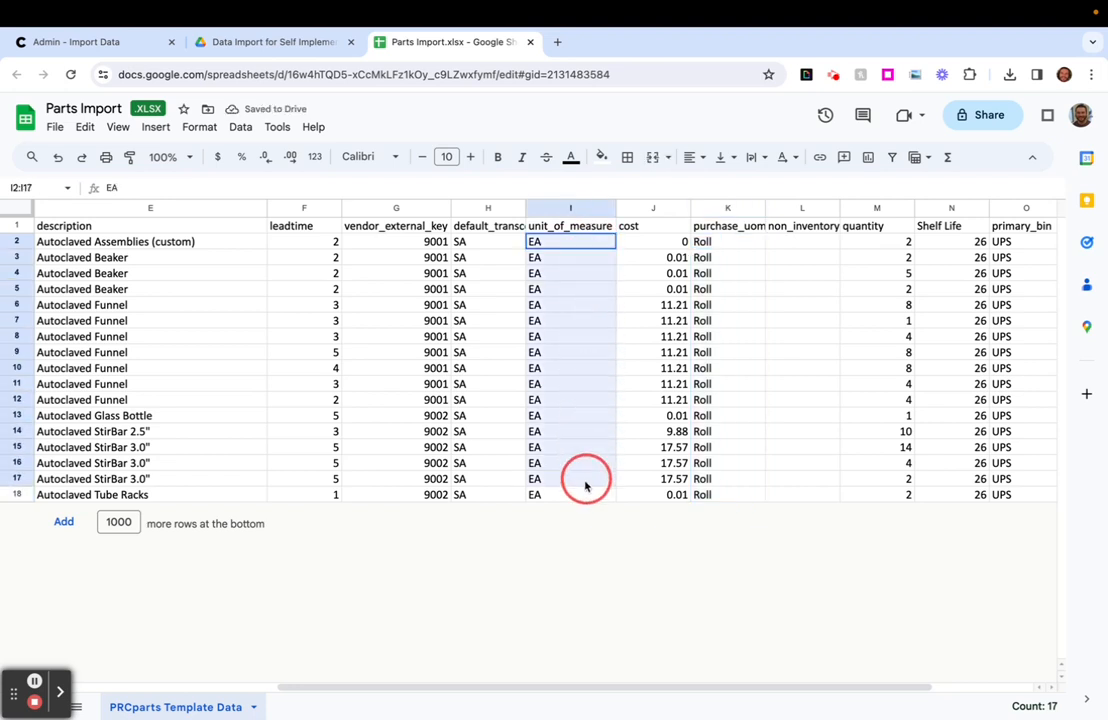
click(742, 247)
drag(741, 247, 732, 500)
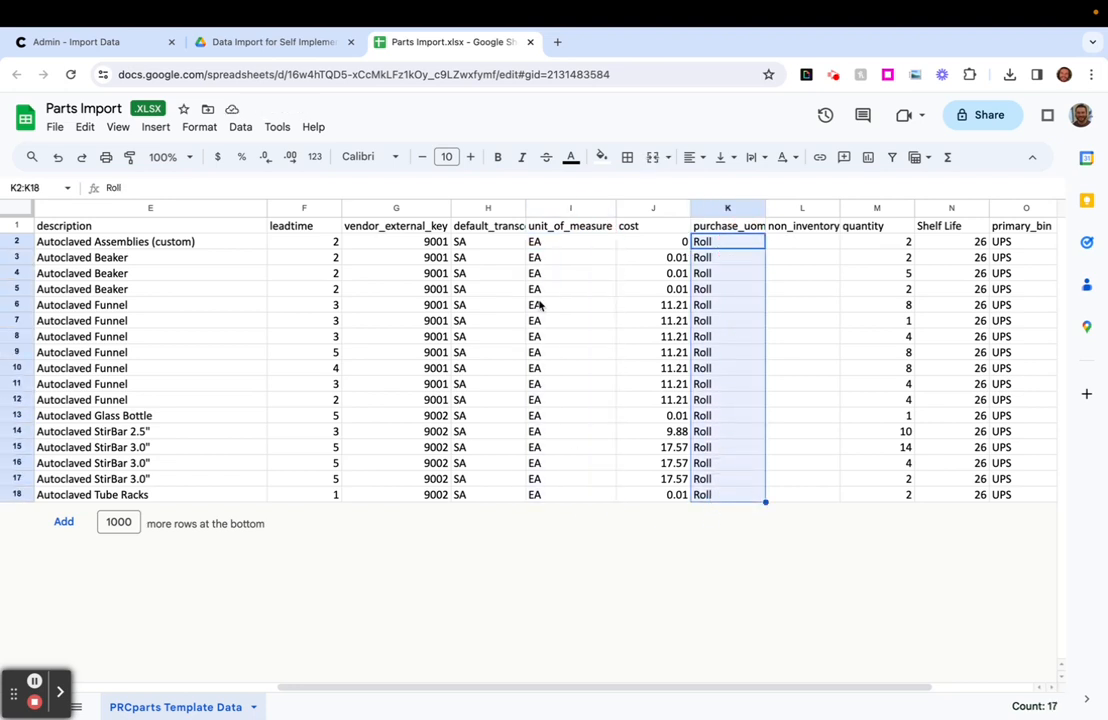
- Compare the unit_of_measure values in rows 2 to 18 with the quantities of the first parts
drag(572, 246, 574, 497)
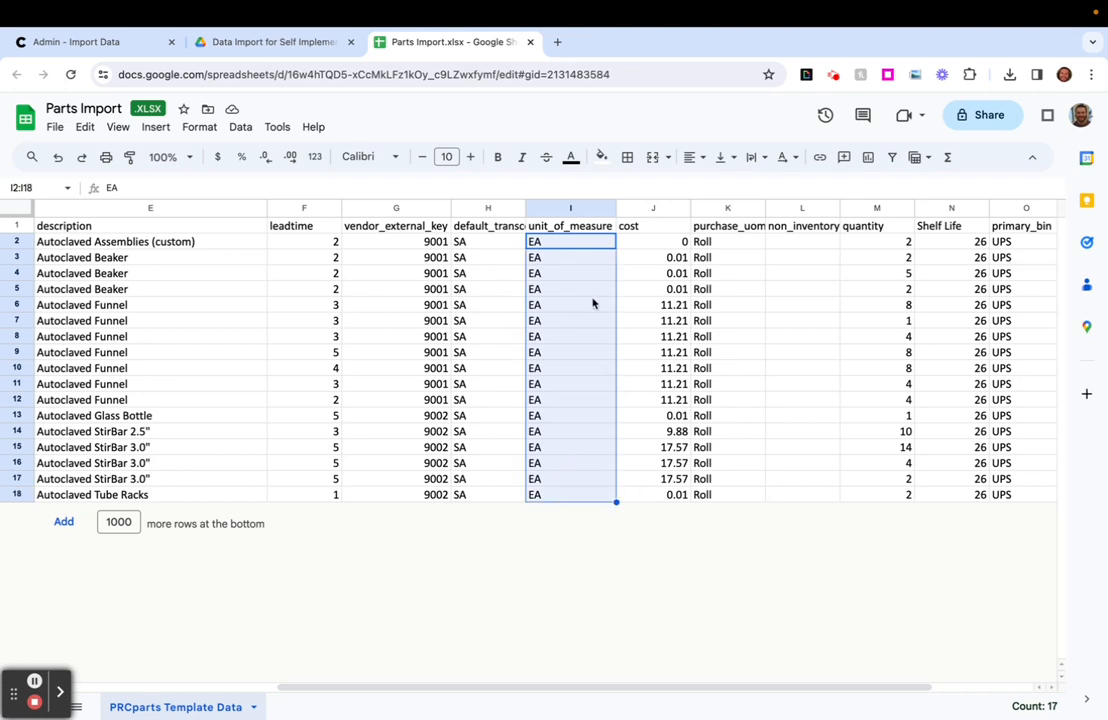
click(581, 212)
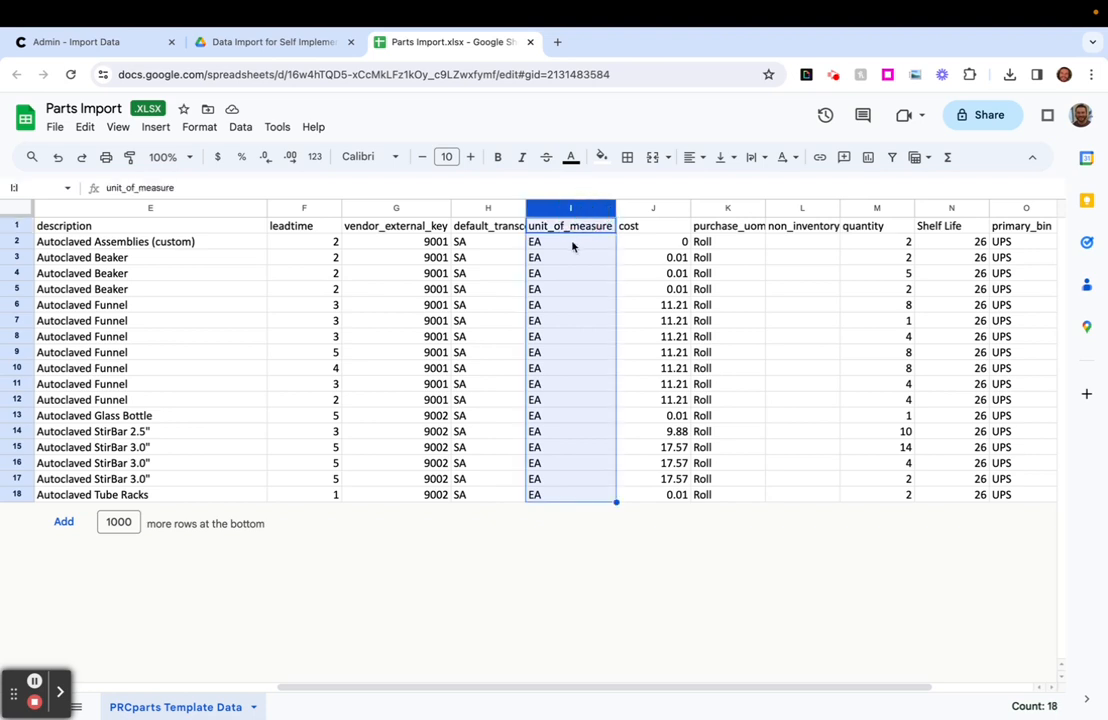
click(860, 242)
click(580, 246)
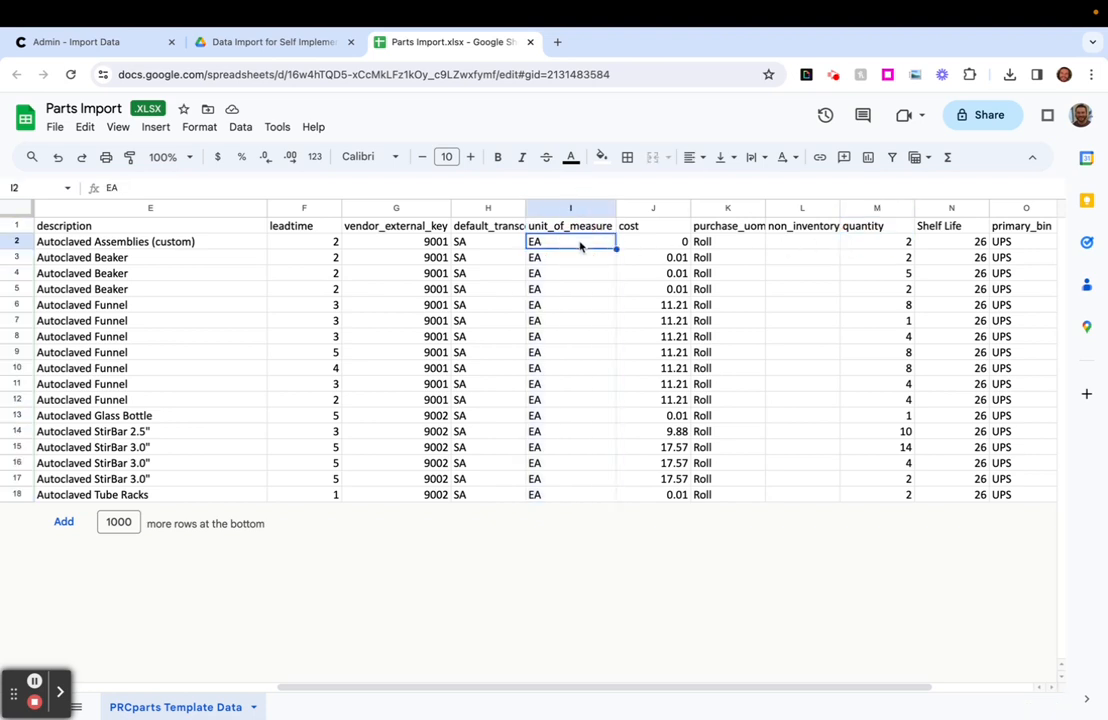
click(870, 259)
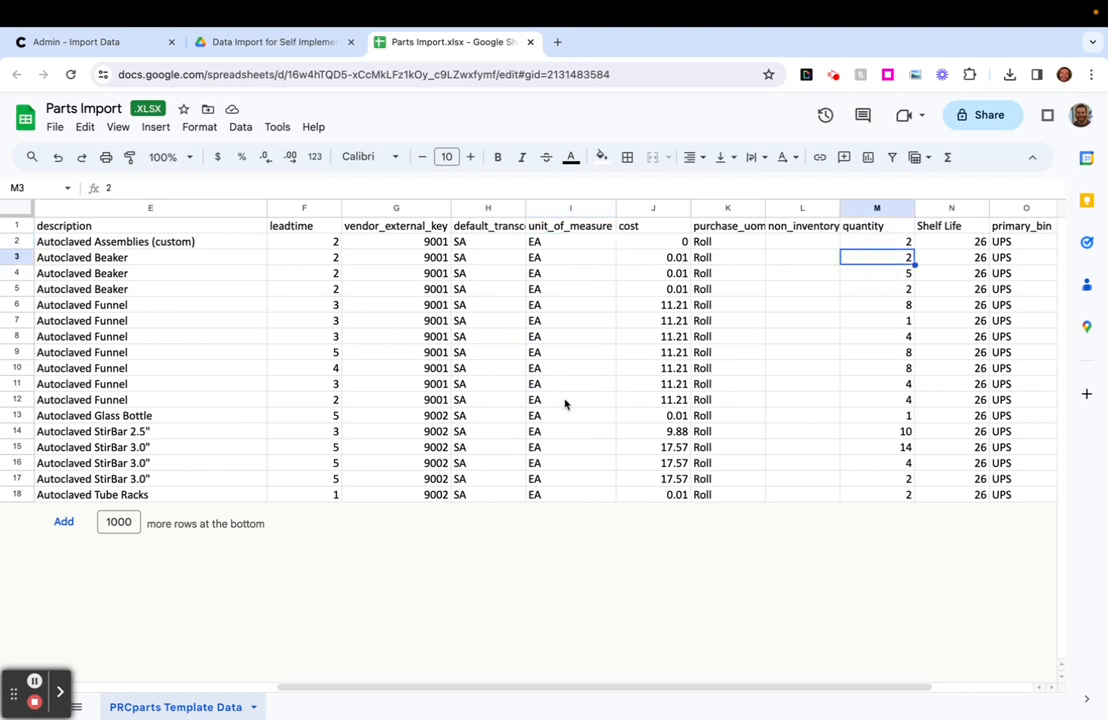
- Examine the type_bc header and its values in rows 2 to 18
scroll(565, 404, right, 3)
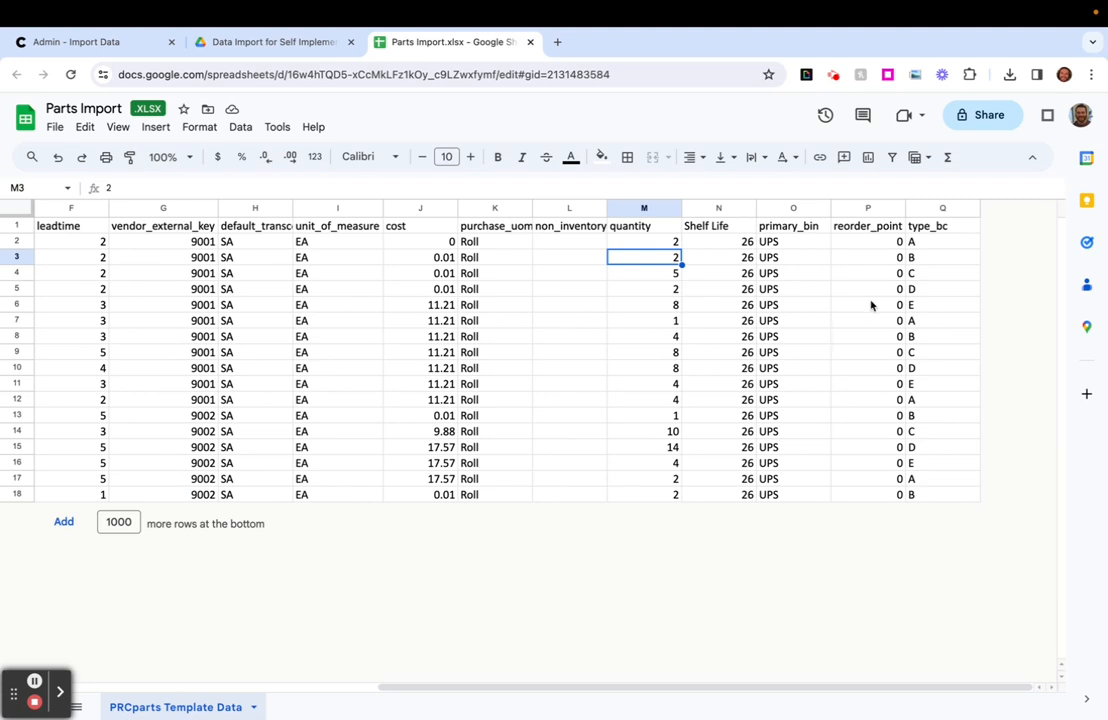
drag(935, 242, 920, 492)
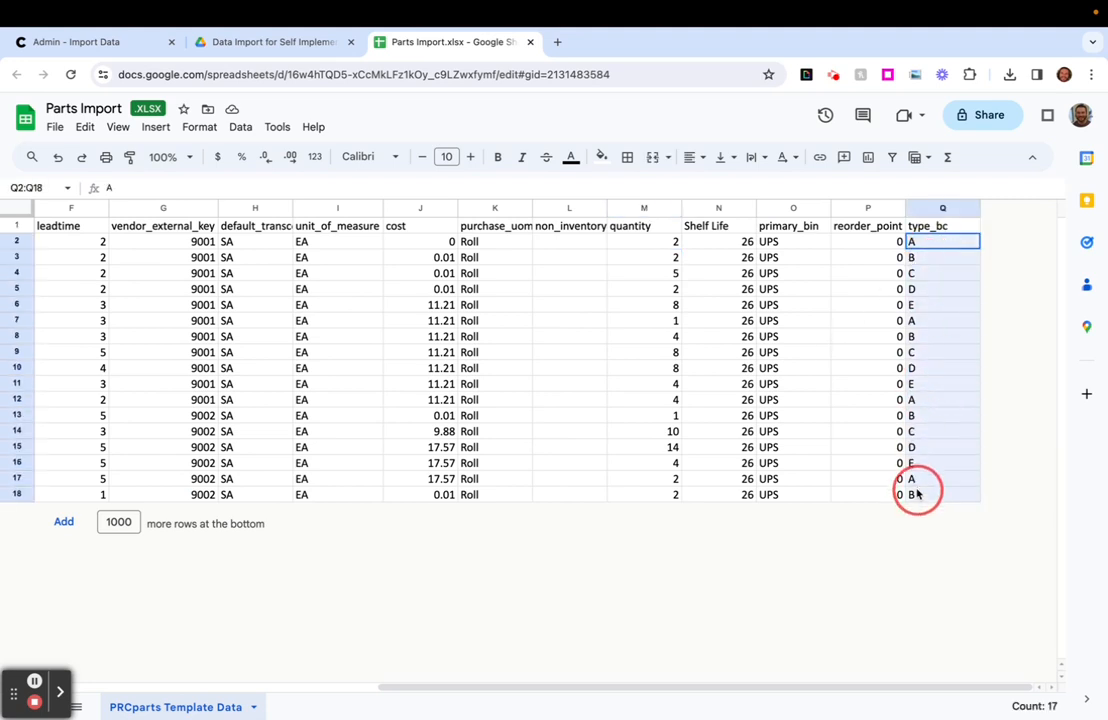
click(953, 225)
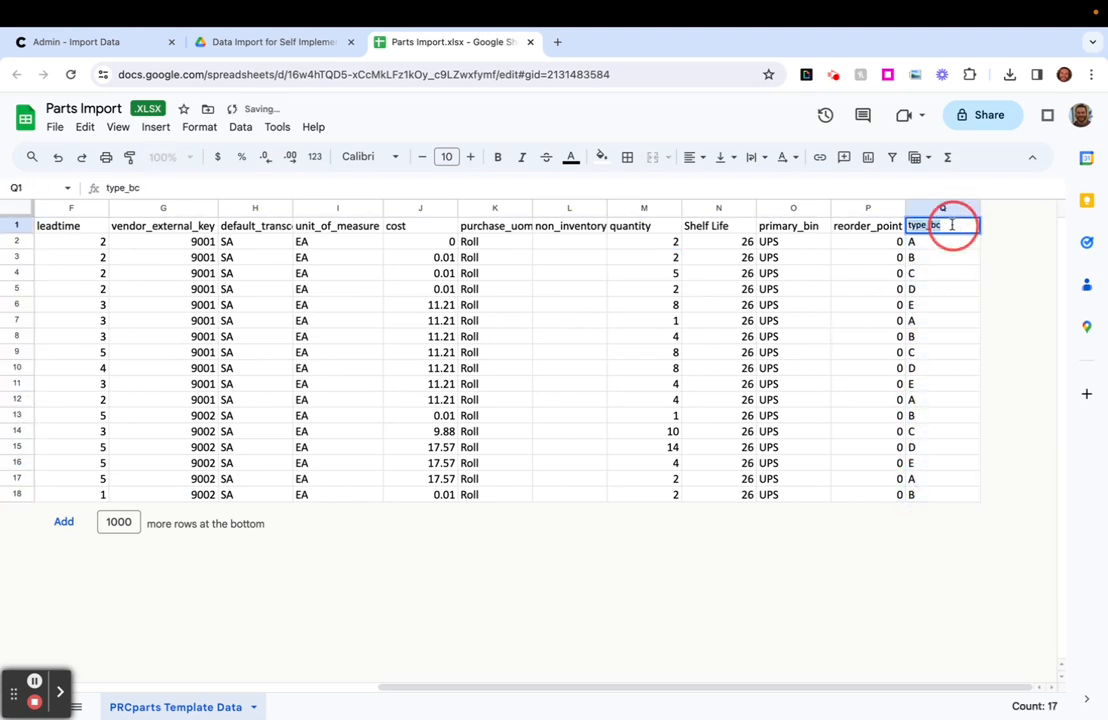
click(931, 461)
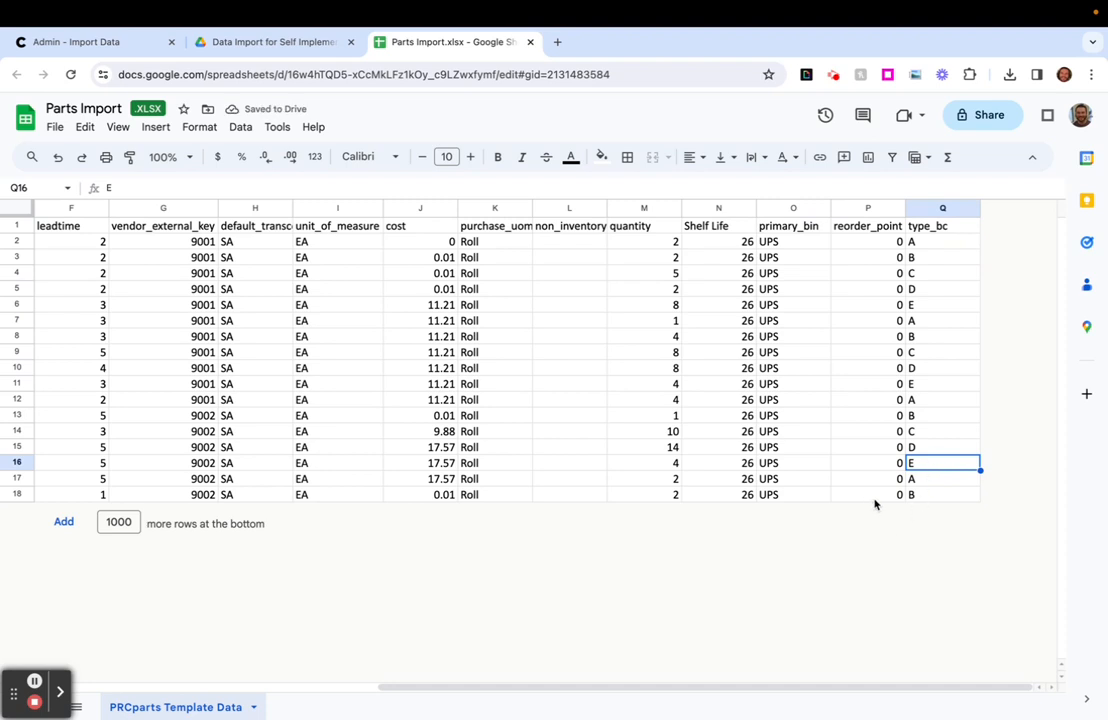
drag(947, 243, 950, 503)
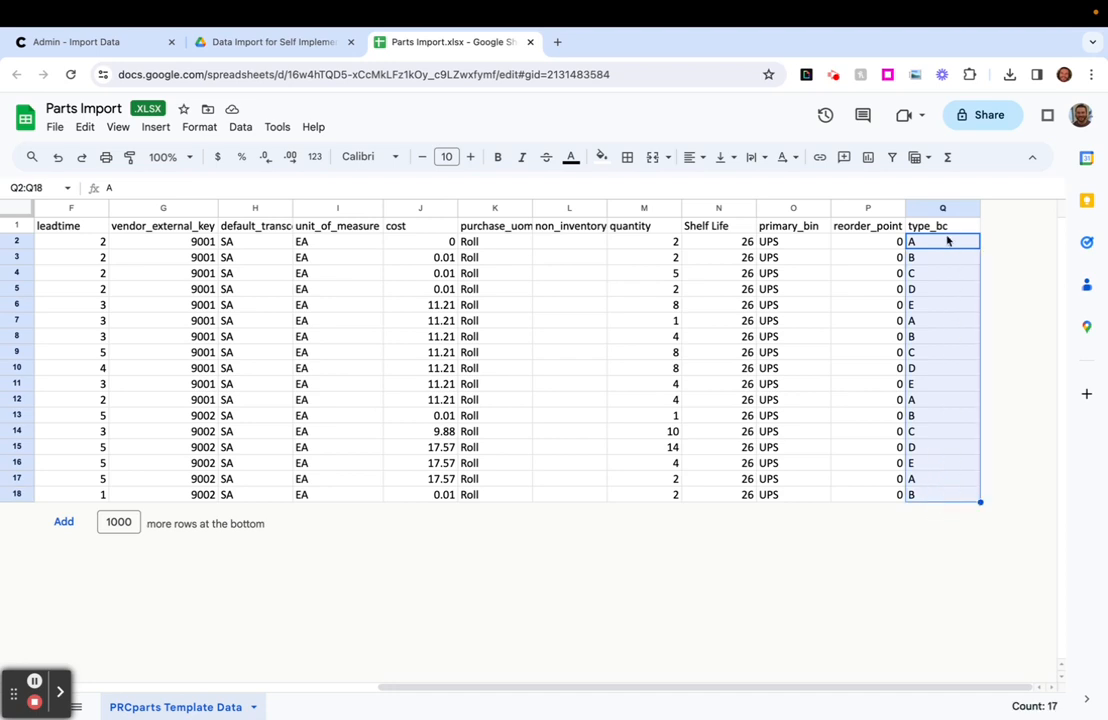
click(952, 228)
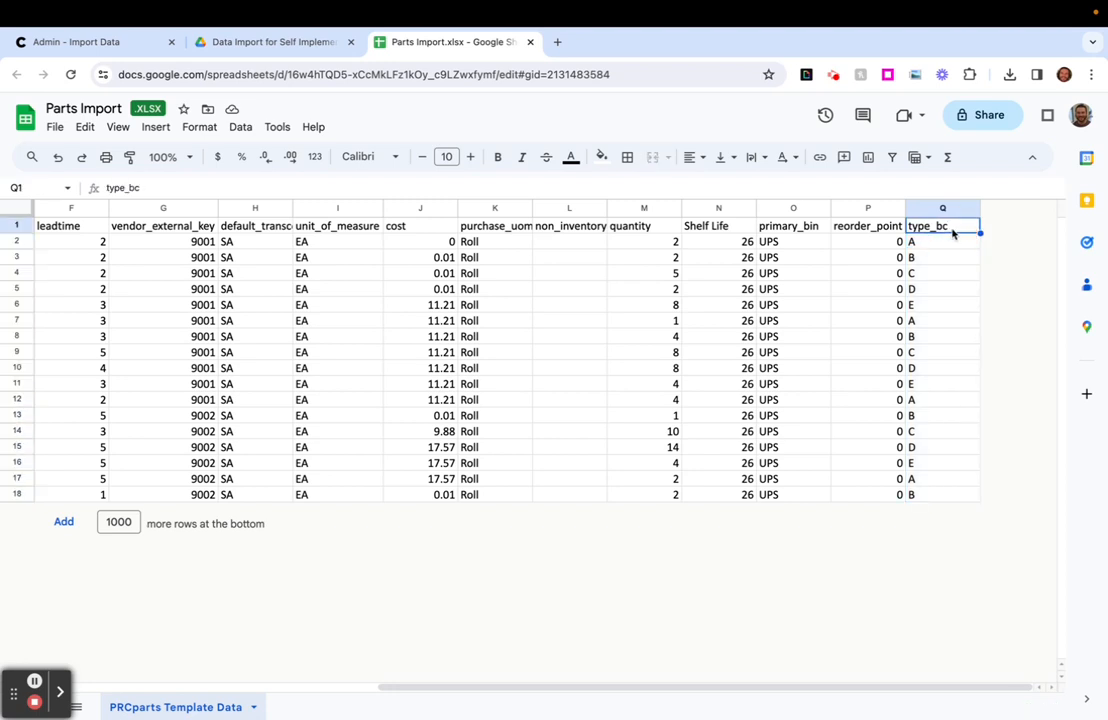
drag(945, 242, 936, 487)
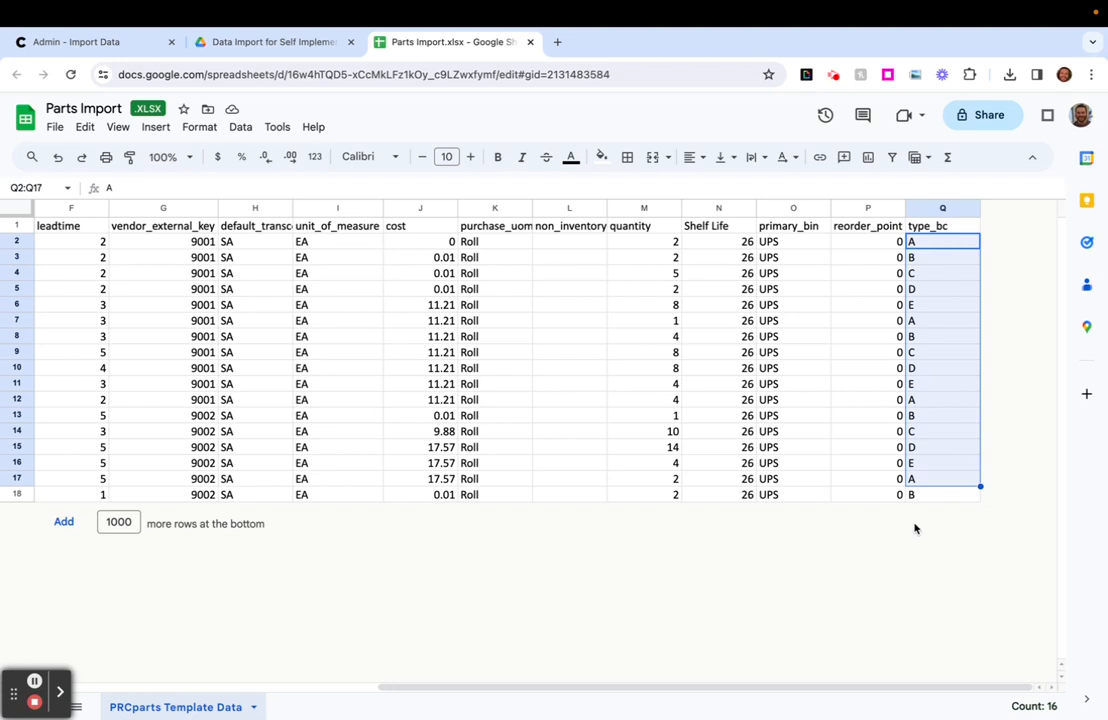
click(949, 274)
drag(946, 243, 940, 502)
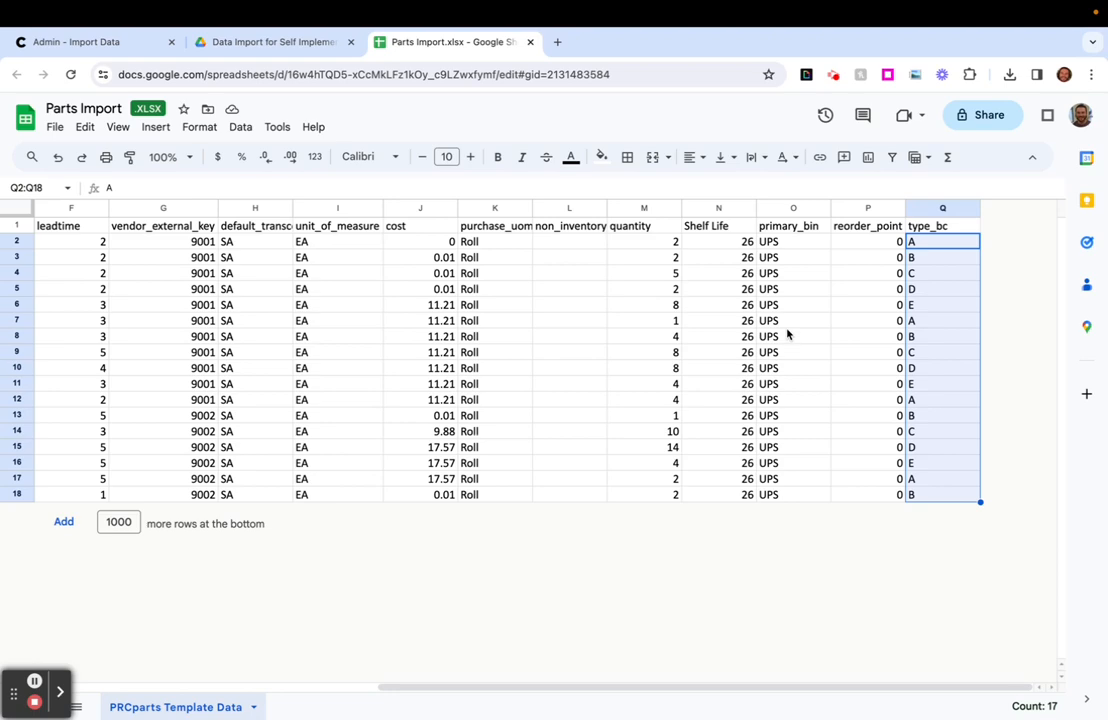
- Rename the Shelf Life column header as shelf_life
scroll(747, 337, left, 5)
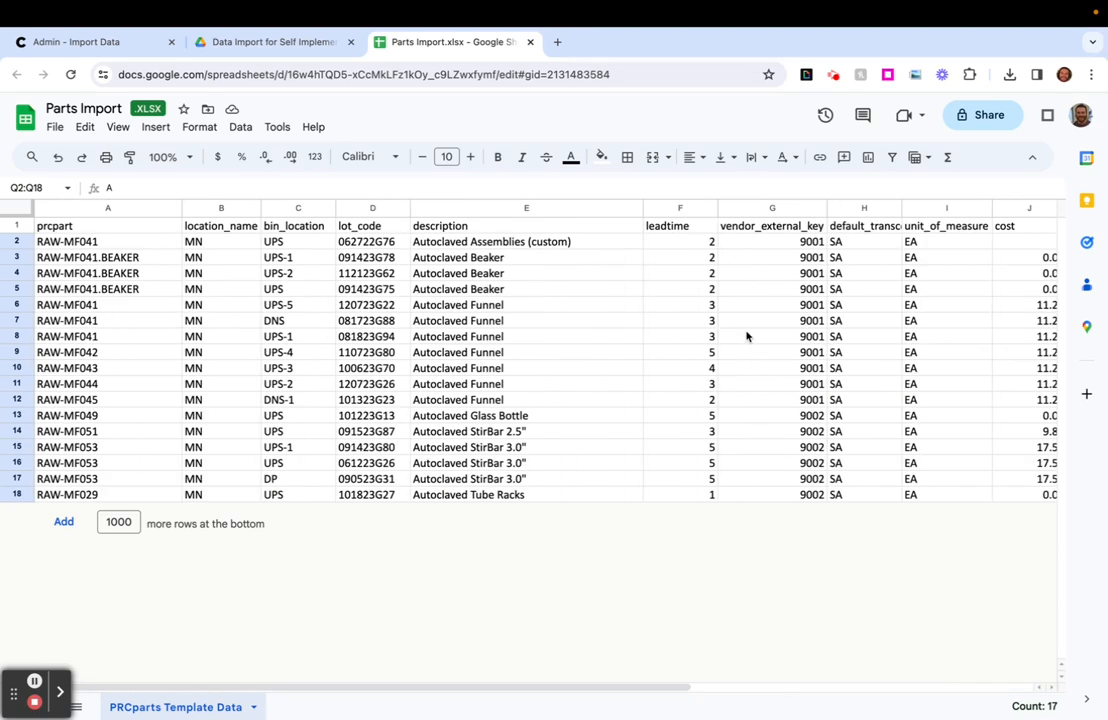
scroll(747, 337, right, 5)
click(729, 227)
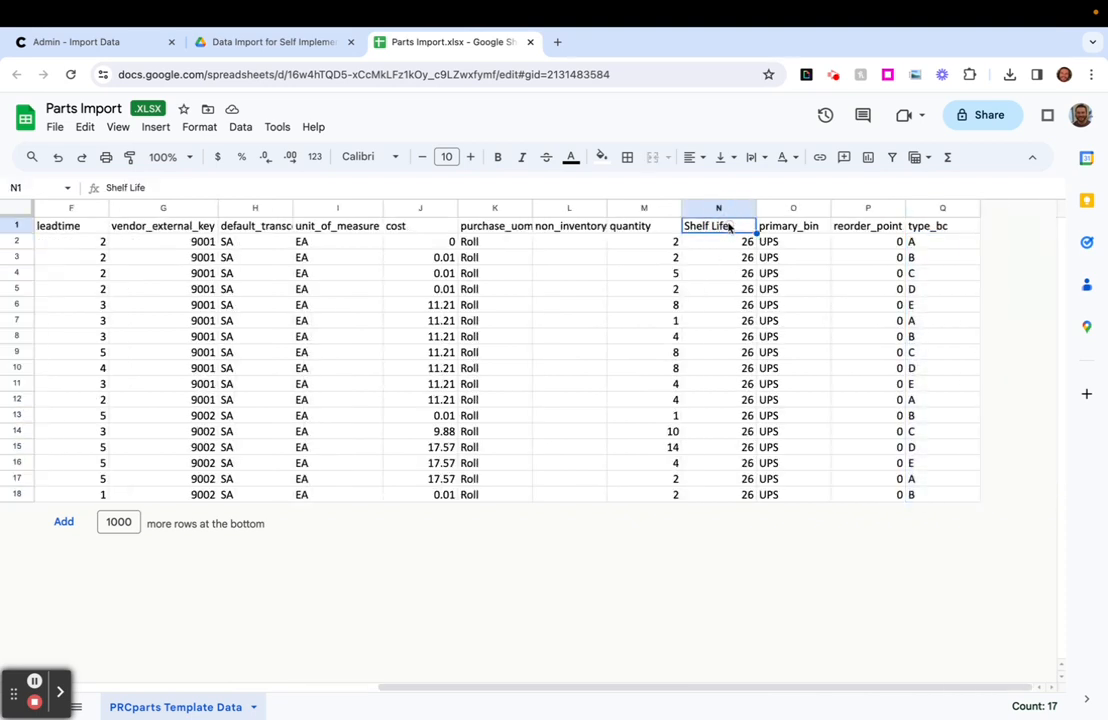
text(shelf_life)
click(676, 291)
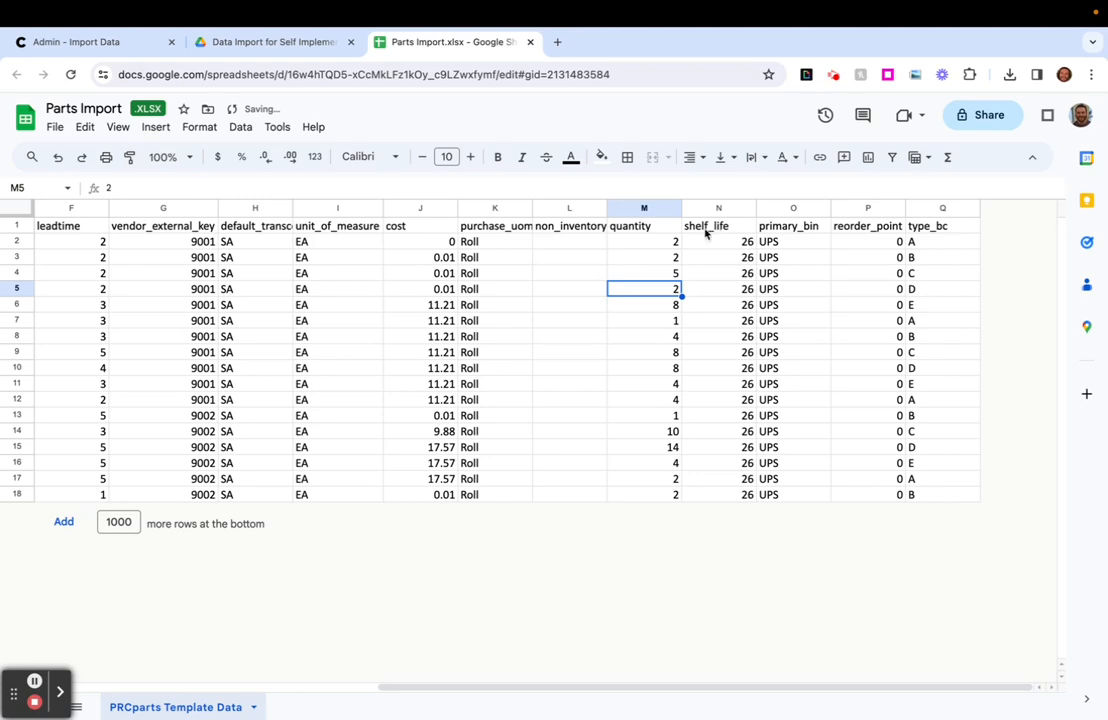
- Download the Parts Import spreadsheet as a Microsoft Excel (.xlsx) file
scroll(570, 279, left, 5)
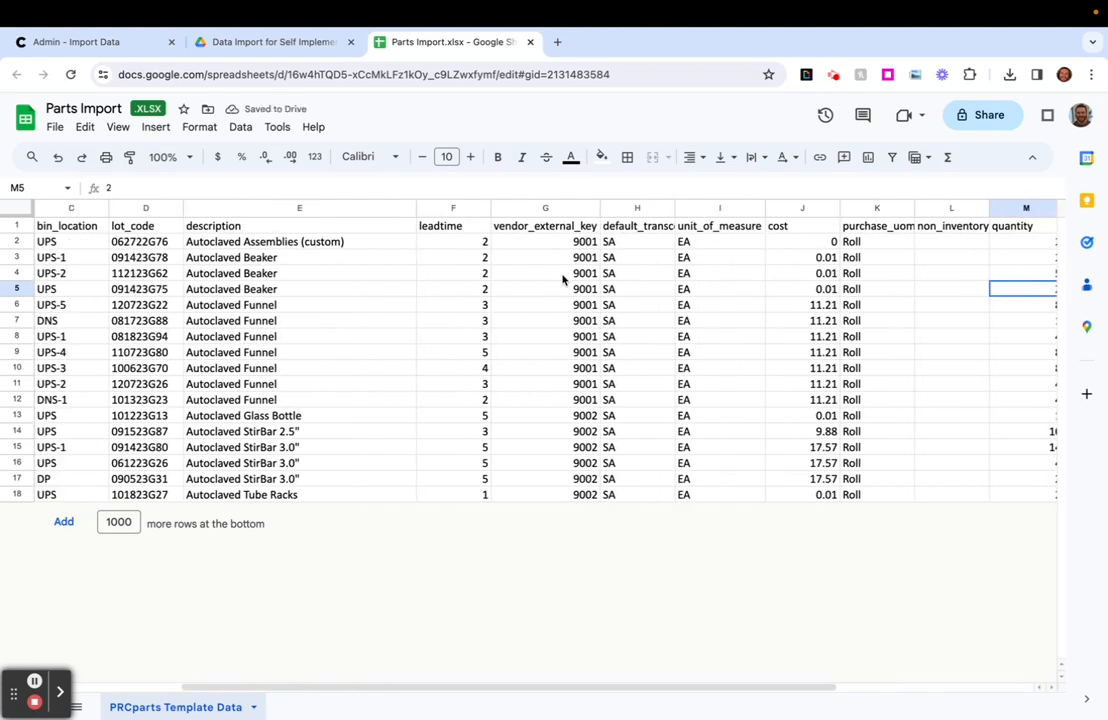
scroll(563, 280, left, 3)
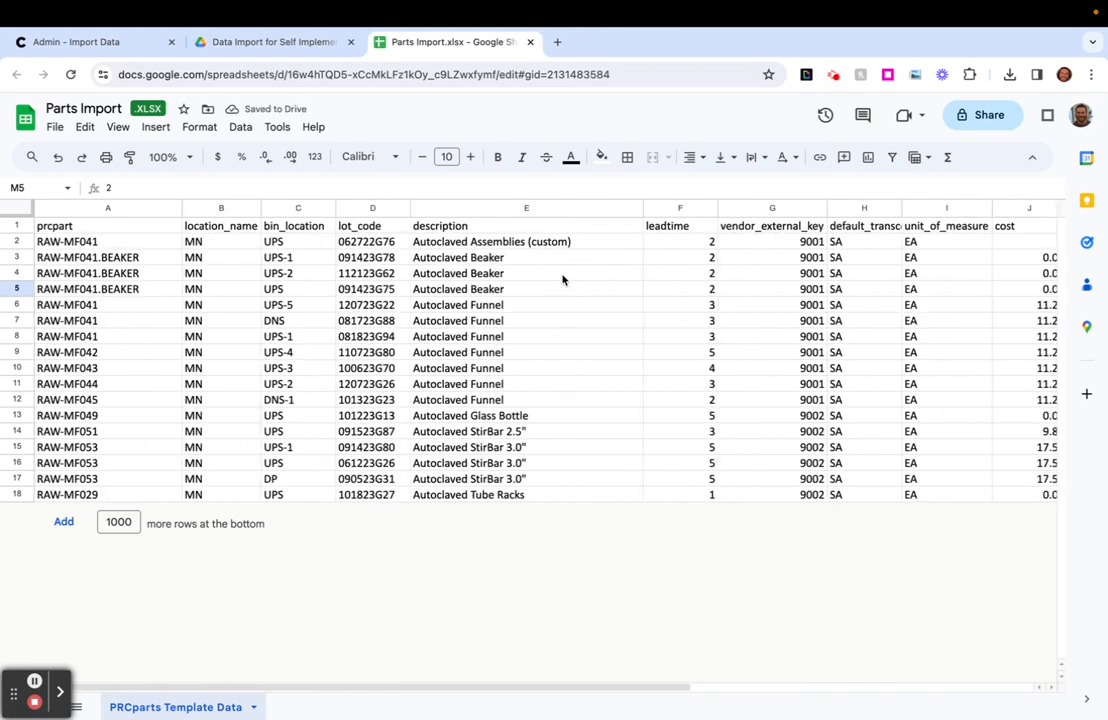
click(60, 129)
mouse_move(128, 335)
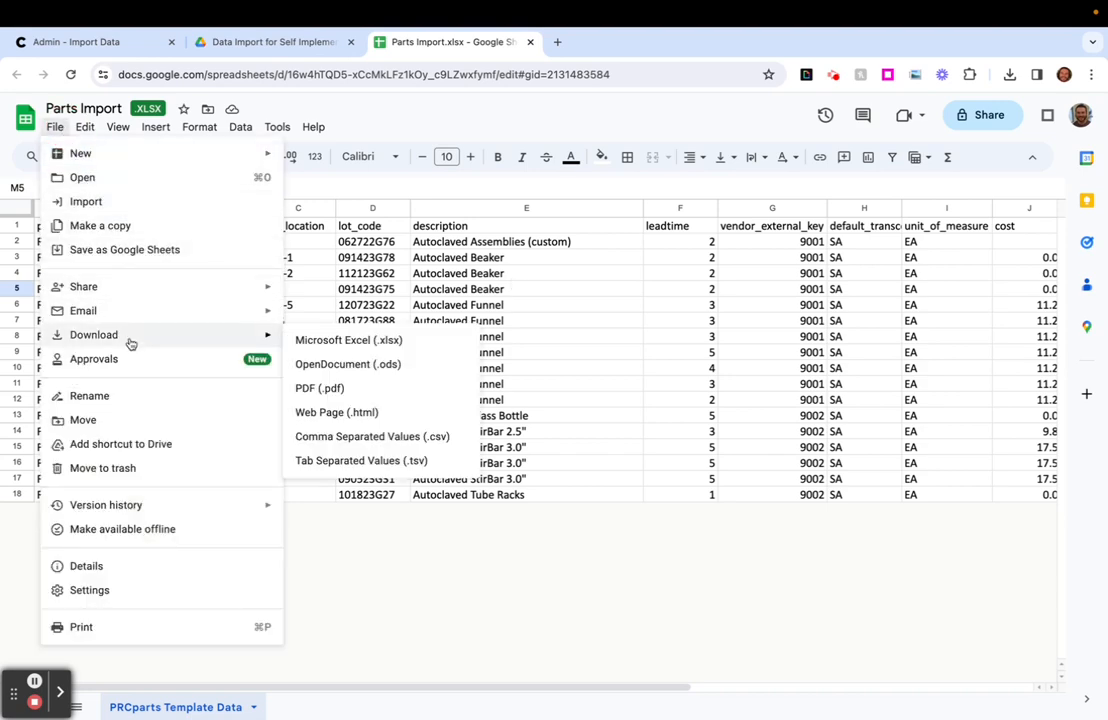
click(353, 338)
- Switch to Cetec ERP's Import Data page, set the data type to Parts and choose Parts Import (5).xlsx as the file
key(ctrl+Tab)
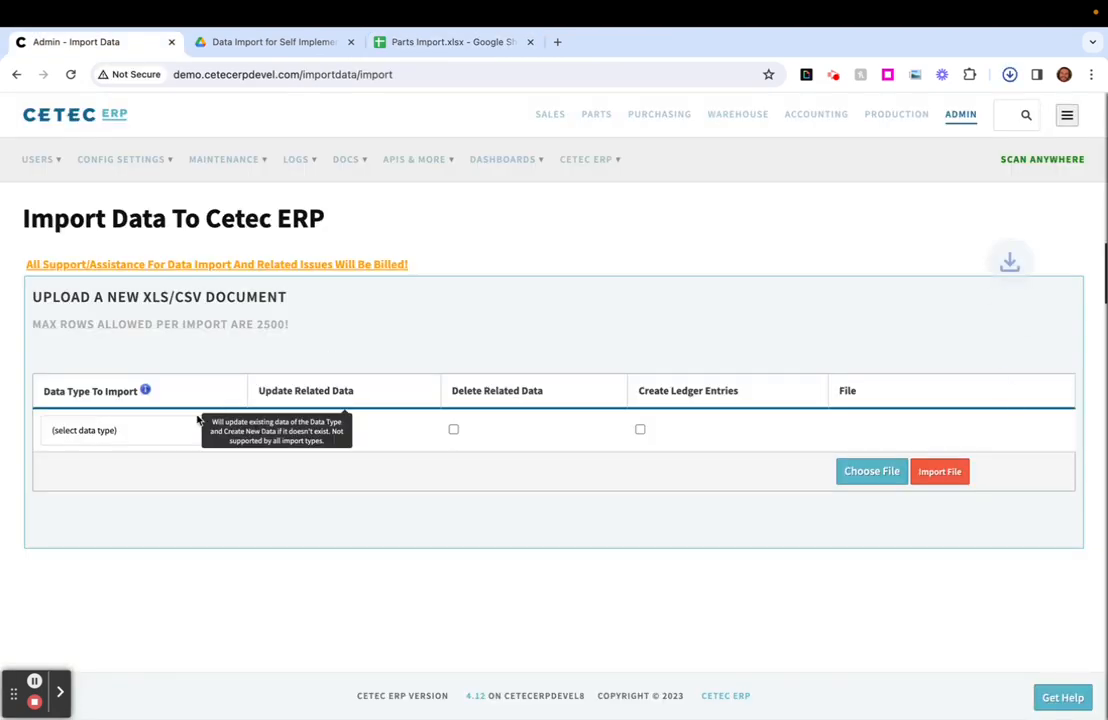
click(178, 430)
key(p)
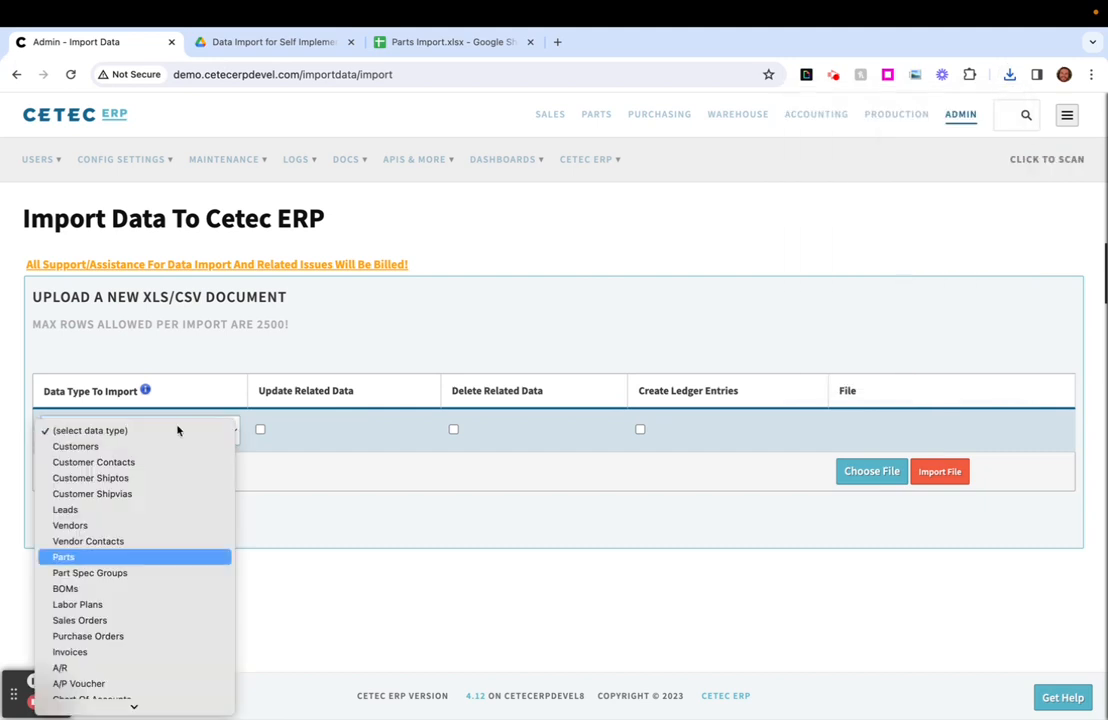
key(Return)
scroll(277, 482, down, 1)
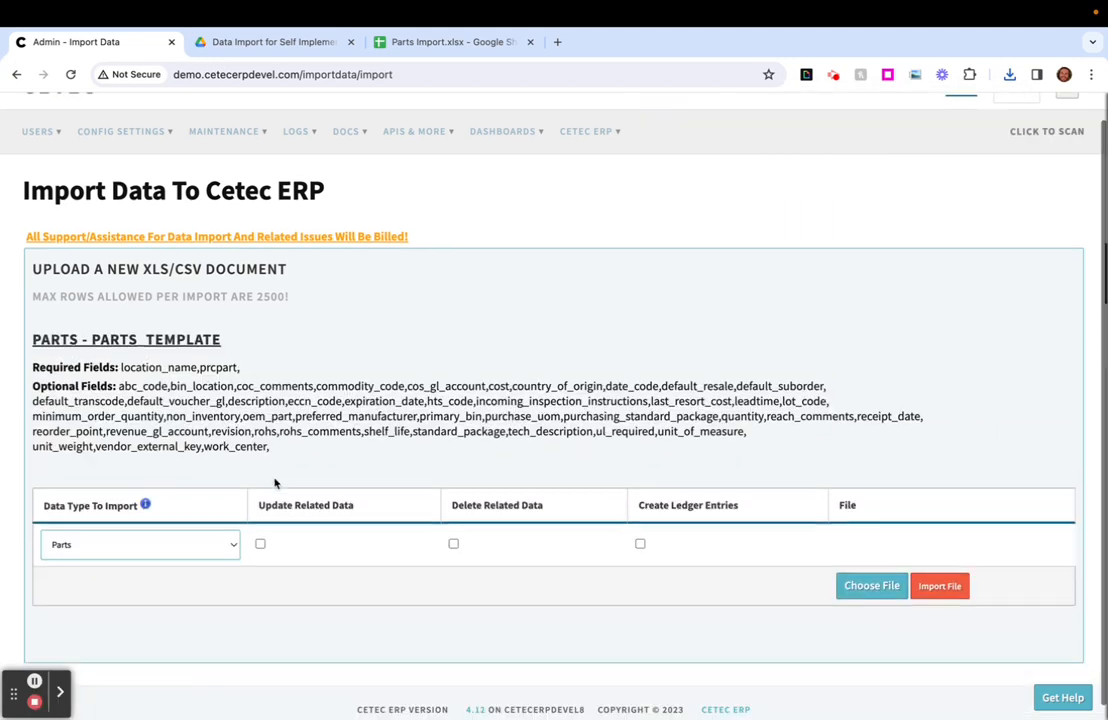
click(857, 572)
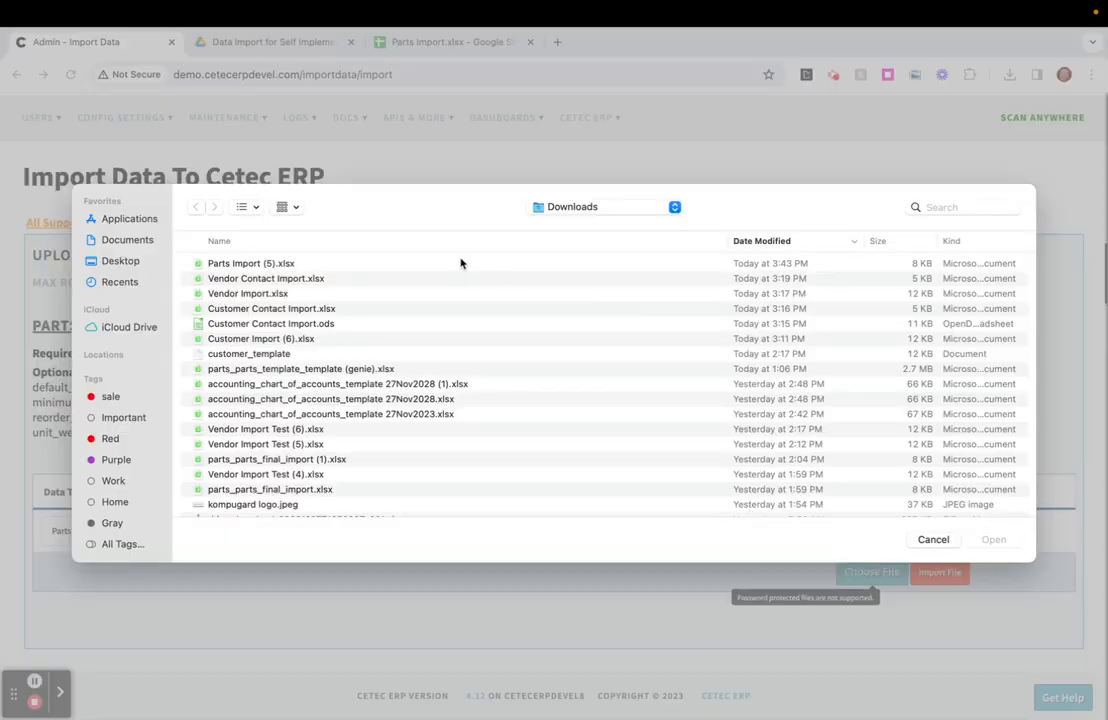
double_click(460, 260)
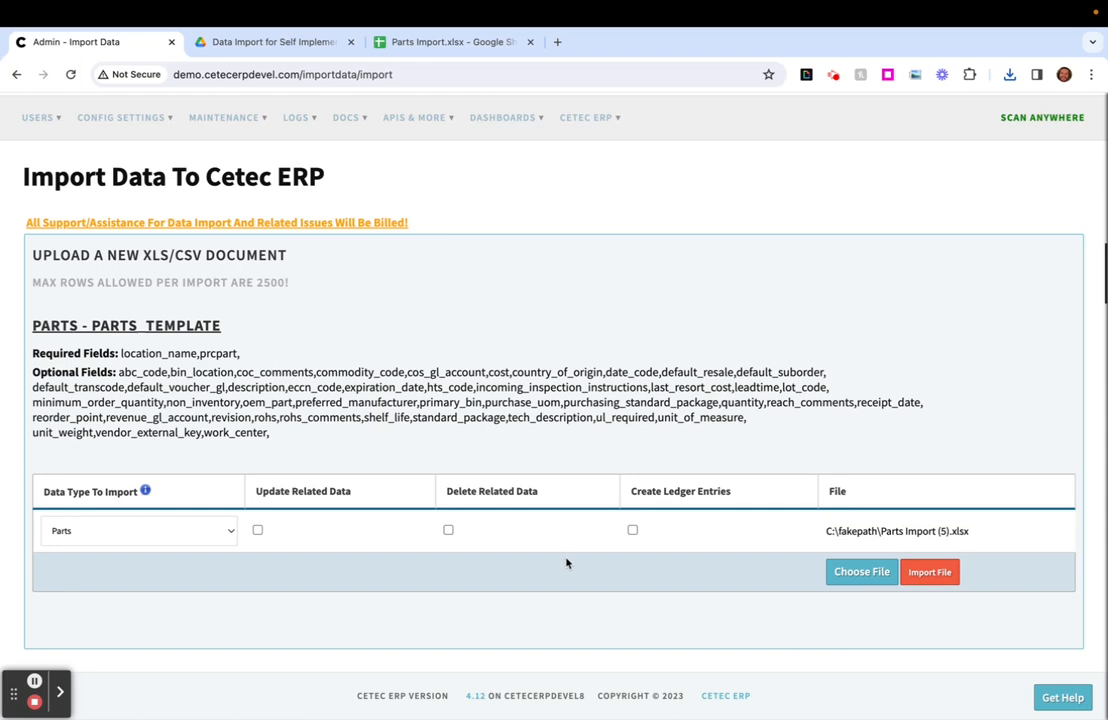
- Try enabling Delete Related Data for the Parts import and turn the option back off
triple_click(487, 492)
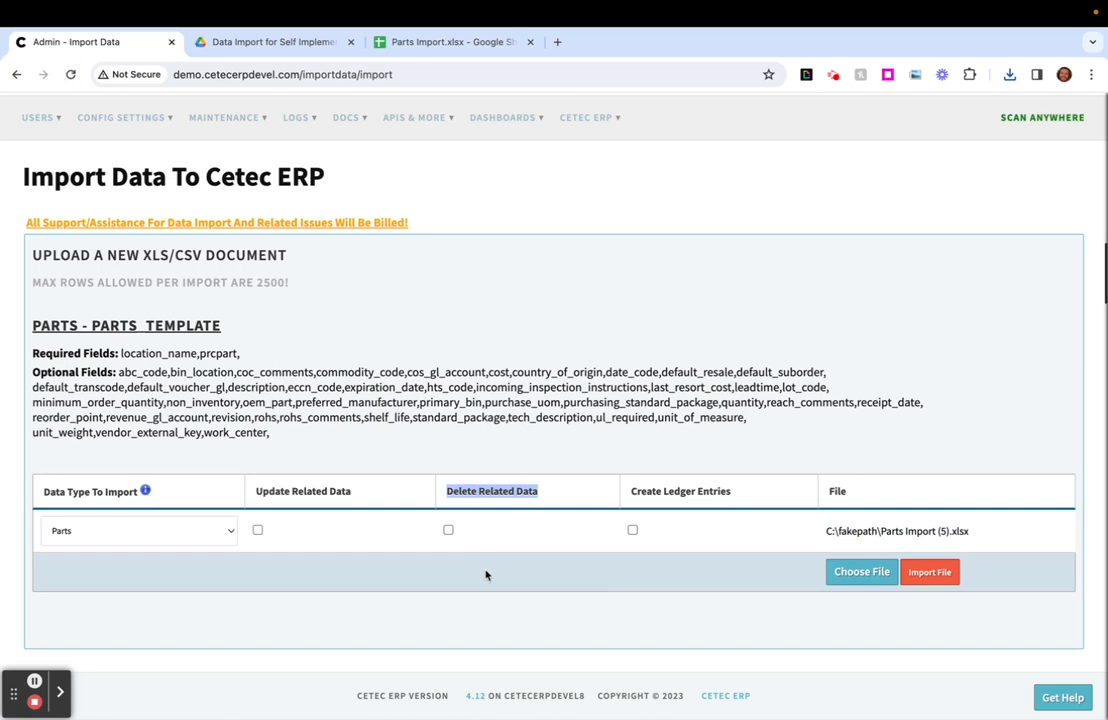
click(448, 530)
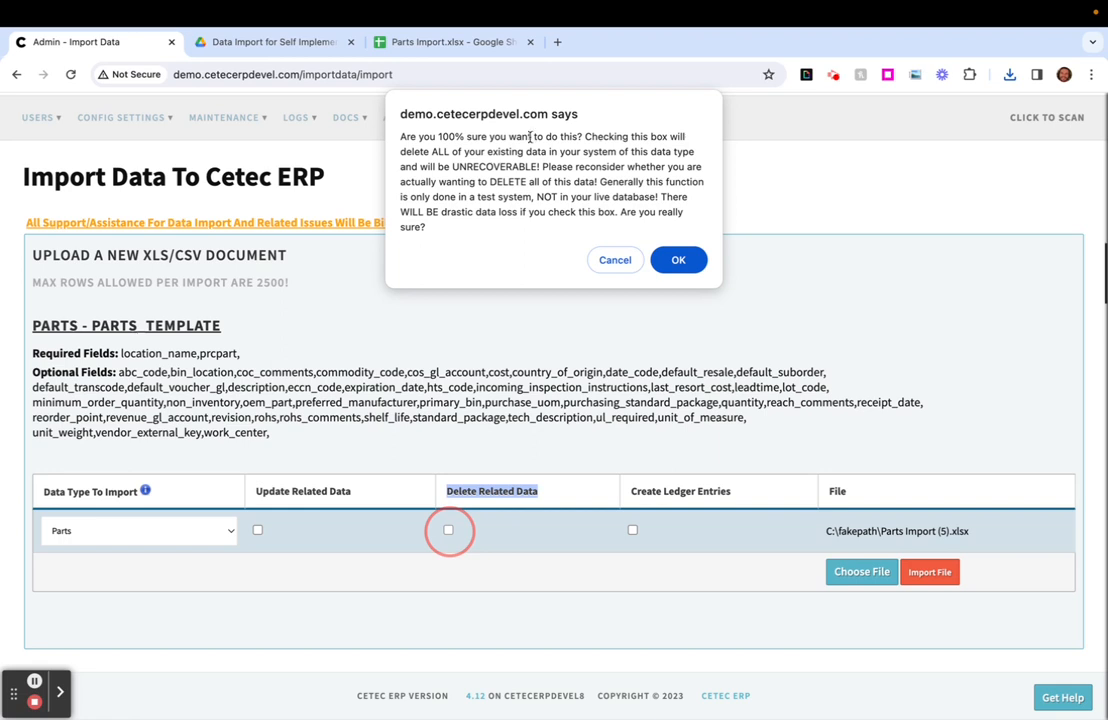
click(615, 266)
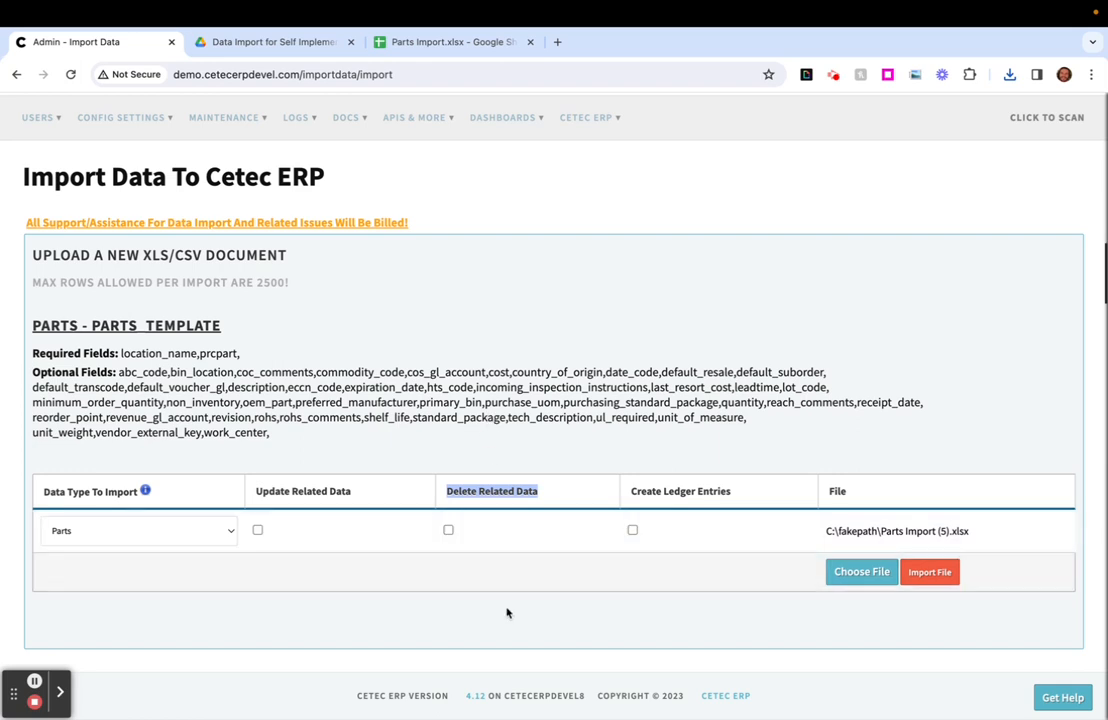
click(448, 530)
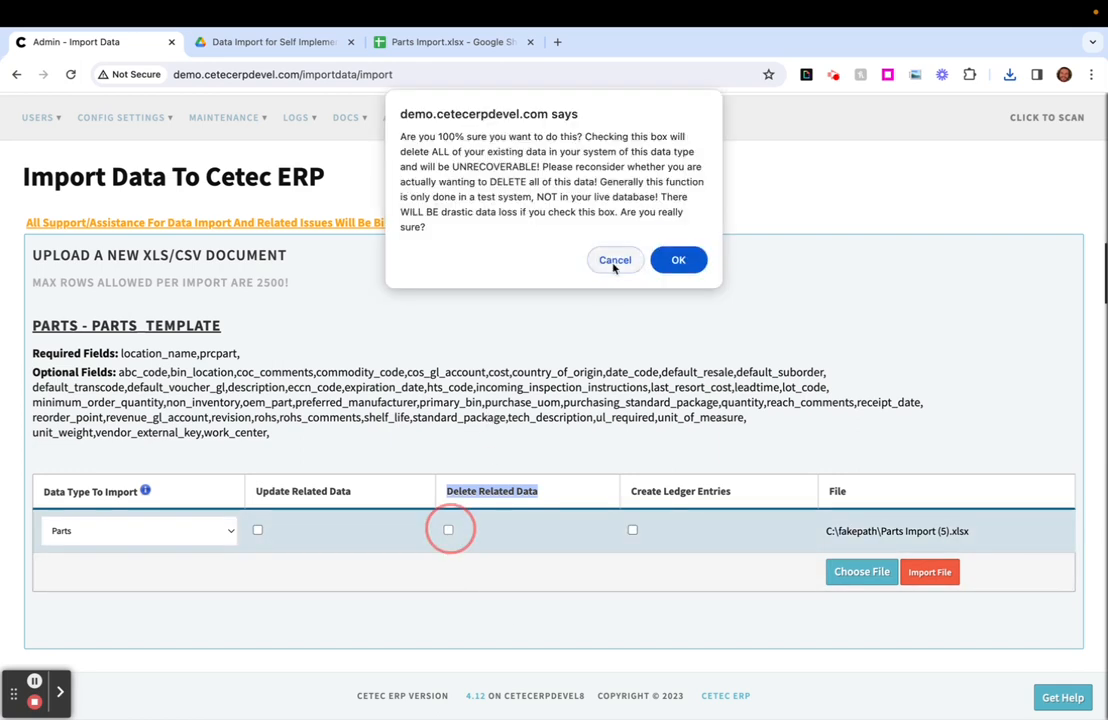
click(674, 259)
click(448, 531)
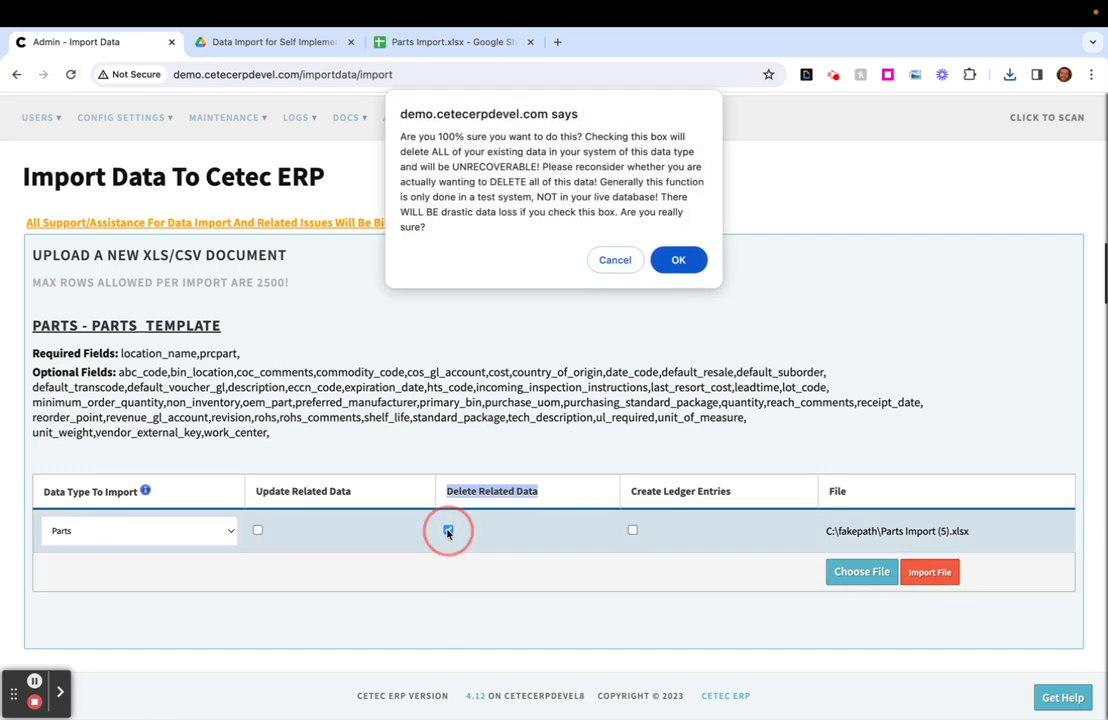
click(676, 255)
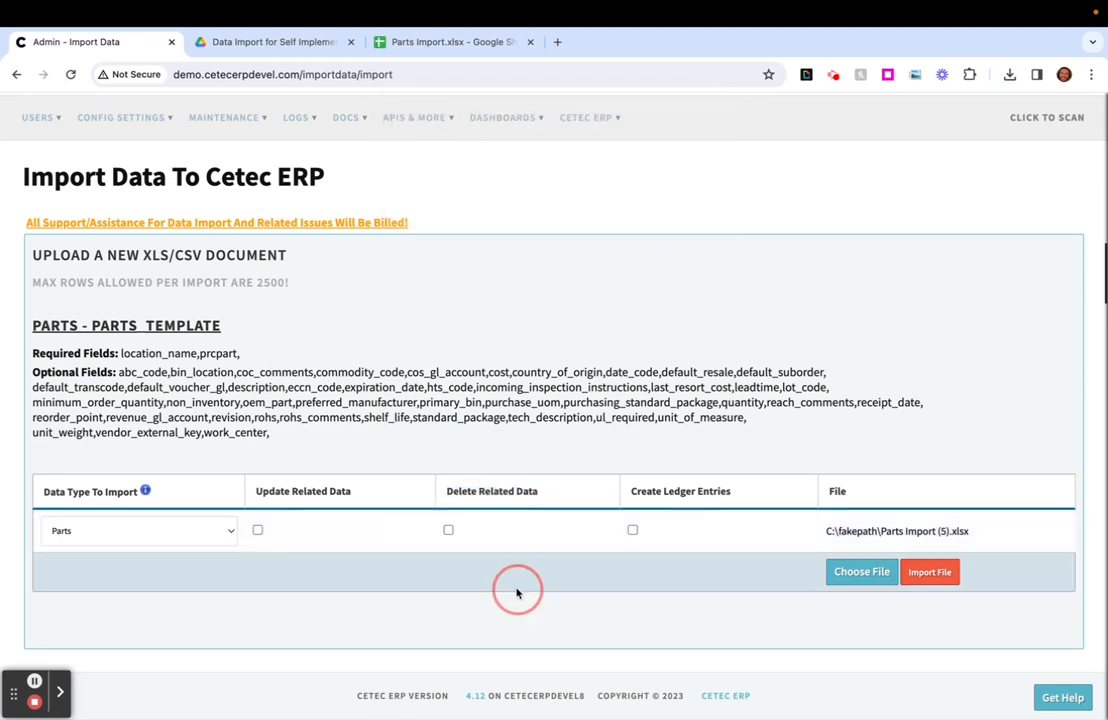
- Upload the chosen Parts Import file with Parts kept as the data type
click(143, 531)
click(143, 531)
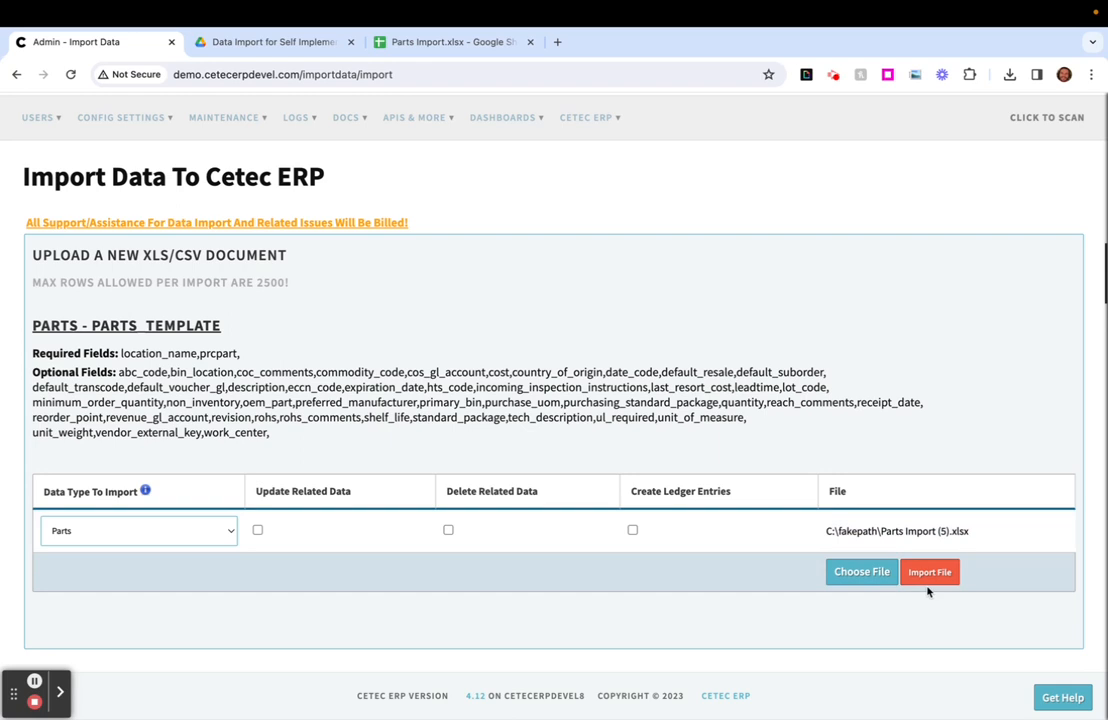
click(929, 588)
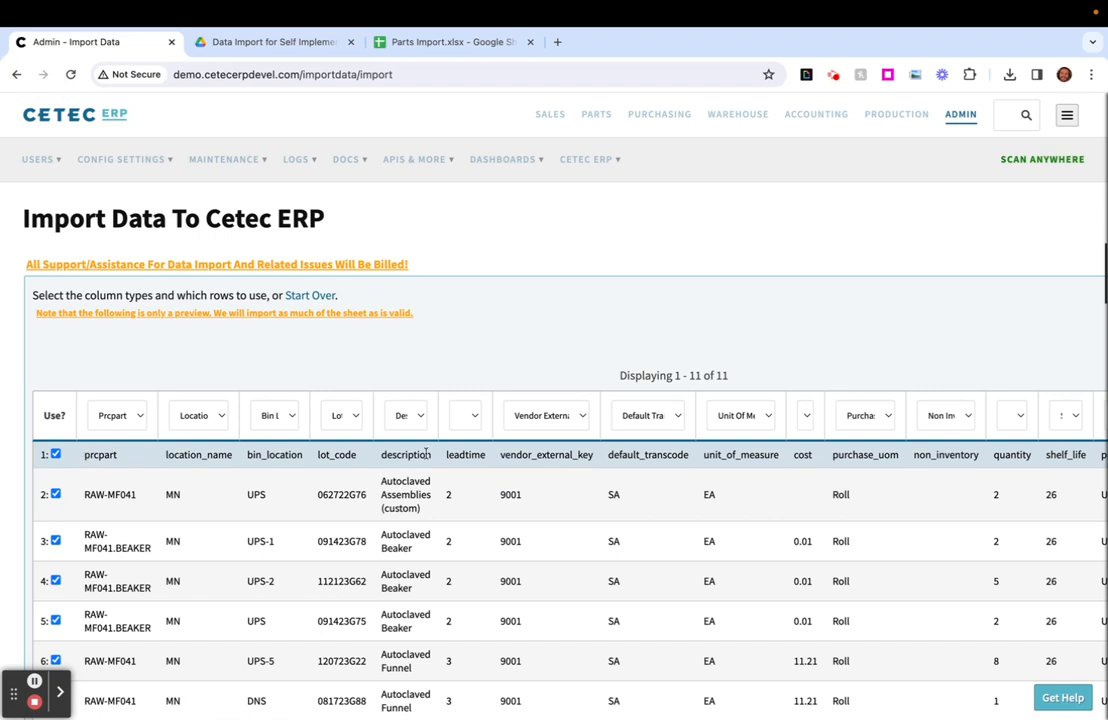
- Keep the first column mapped to Prcpart and exclude header row 1 from the import
double_click(520, 456)
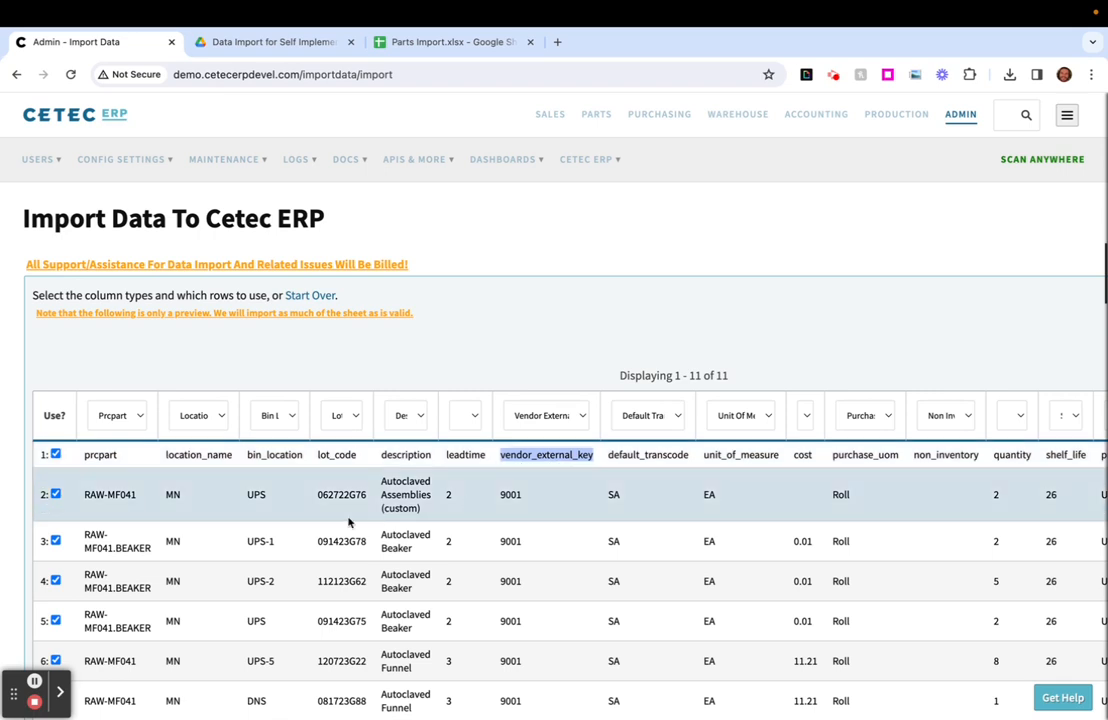
click(114, 416)
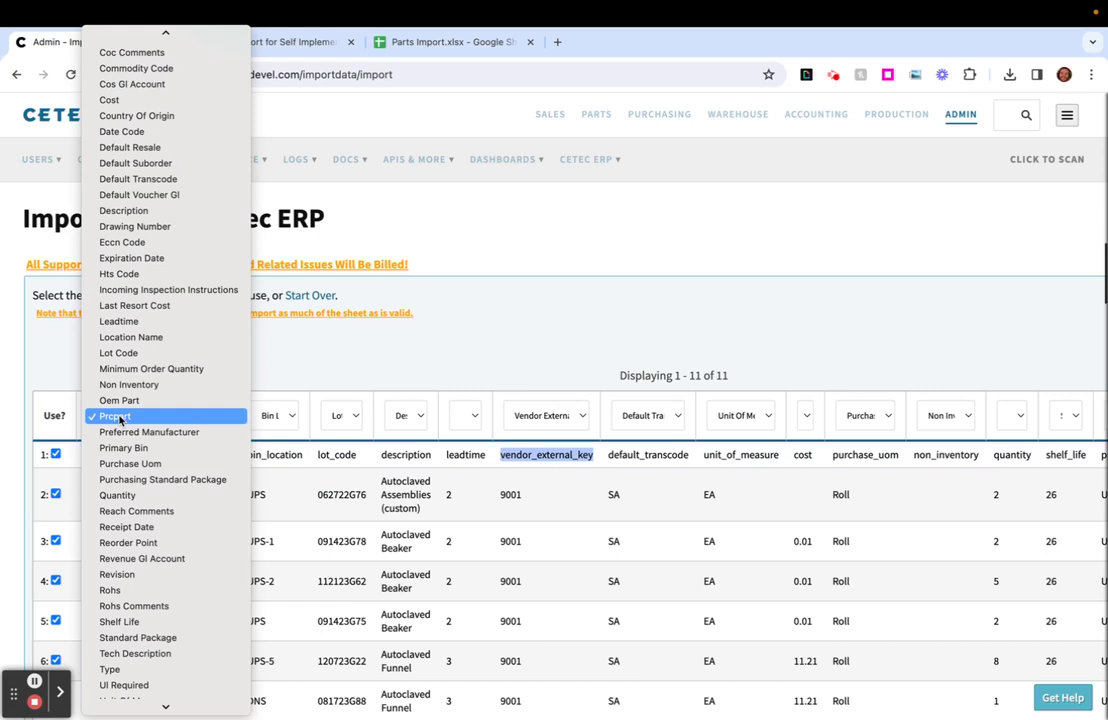
click(116, 416)
click(55, 454)
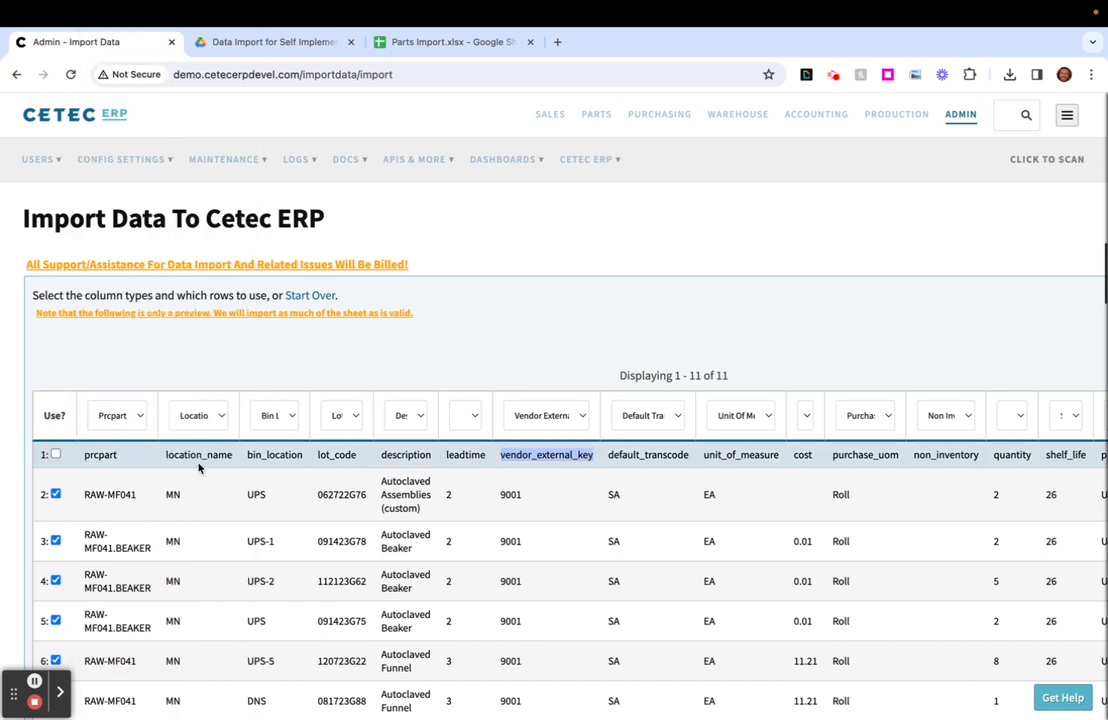
- Check the fields assigned to the leadtime and cost columns in the import preview
click(472, 416)
click(474, 417)
scroll(620, 487, right, 3)
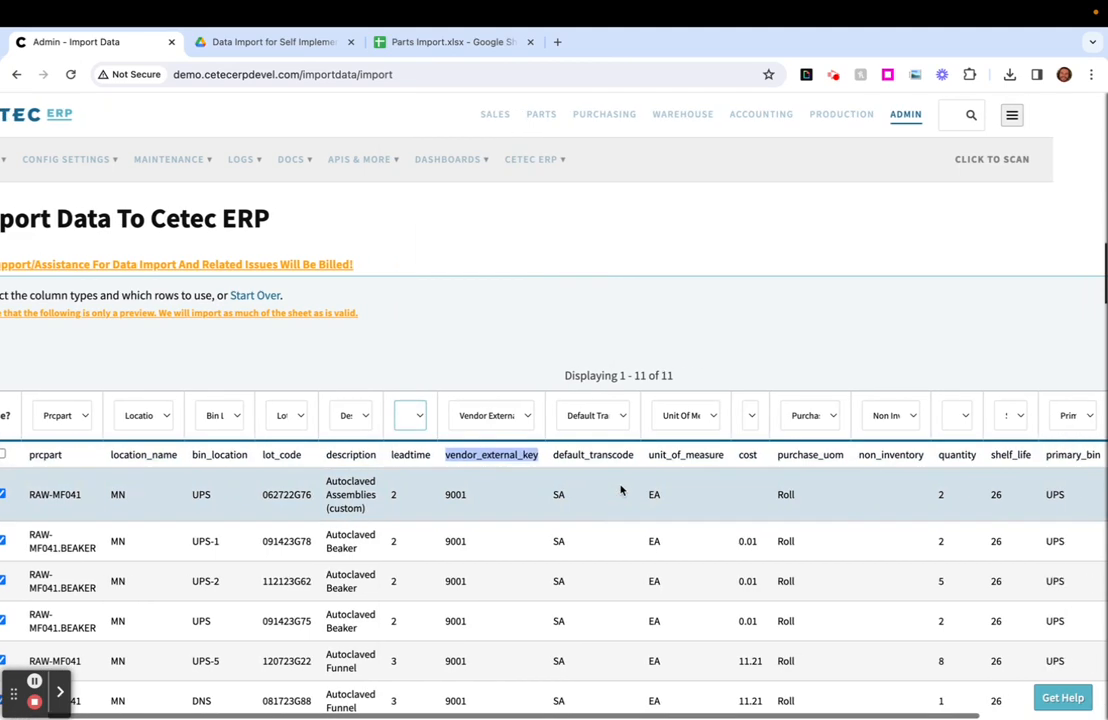
click(711, 418)
click(714, 423)
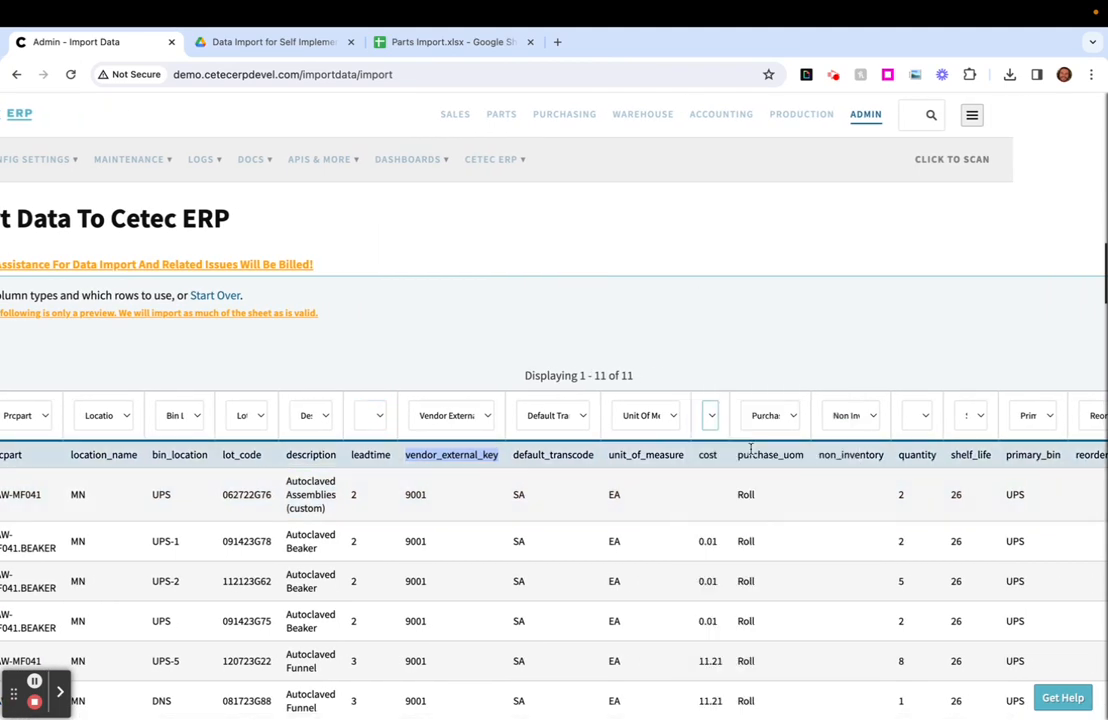
- Check the quantity and shelf_life column mappings, keeping them on Quantity and Shelf Life
scroll(745, 448, right, 3)
click(805, 420)
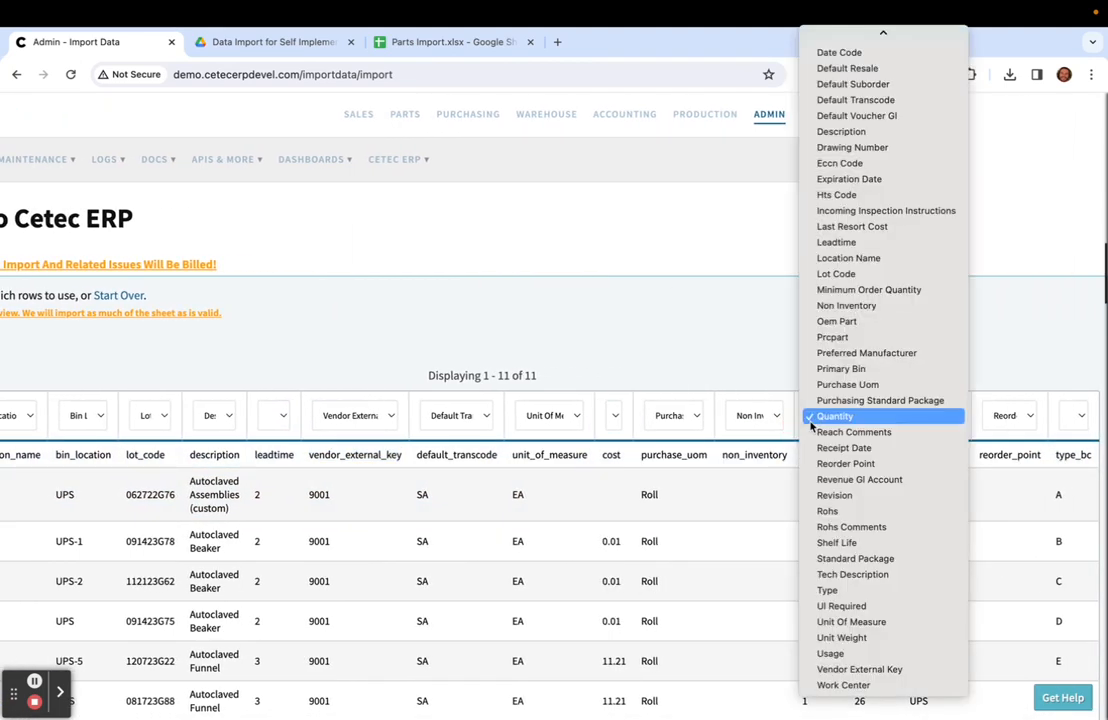
click(812, 418)
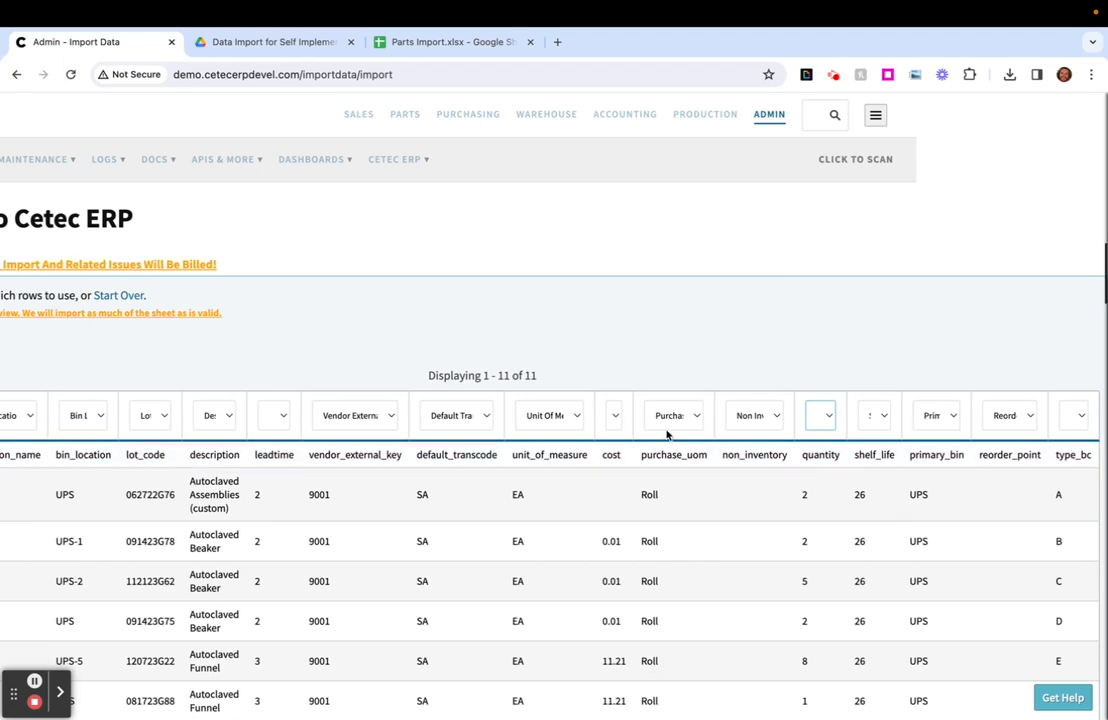
click(865, 416)
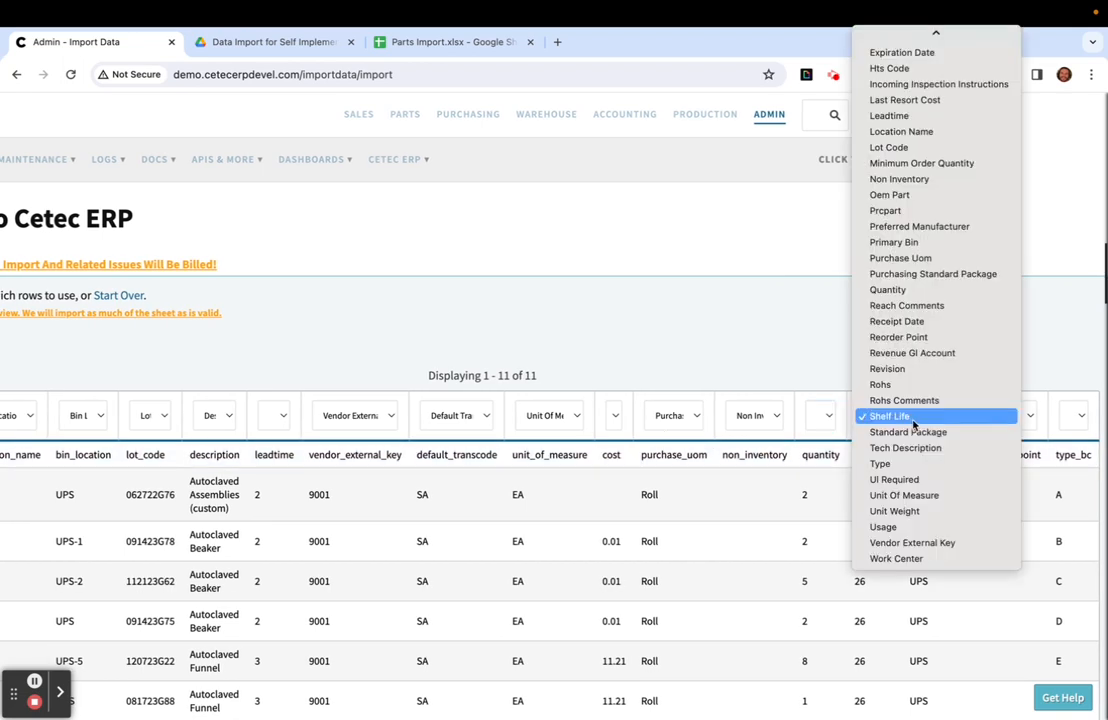
click(912, 418)
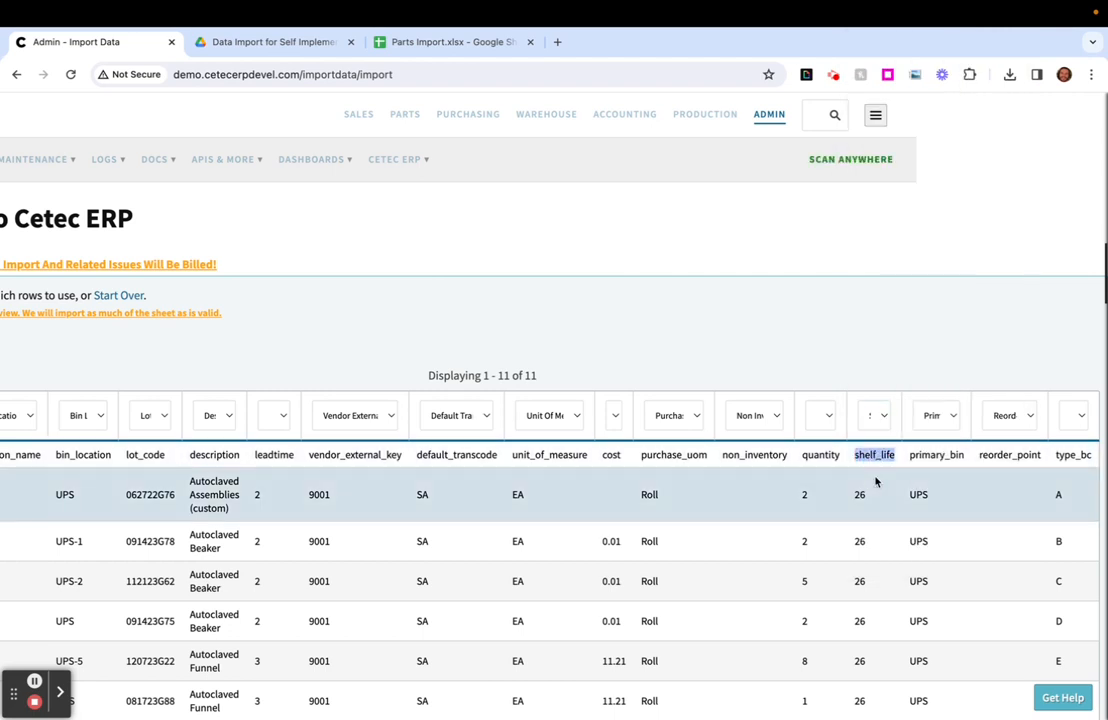
click(875, 417)
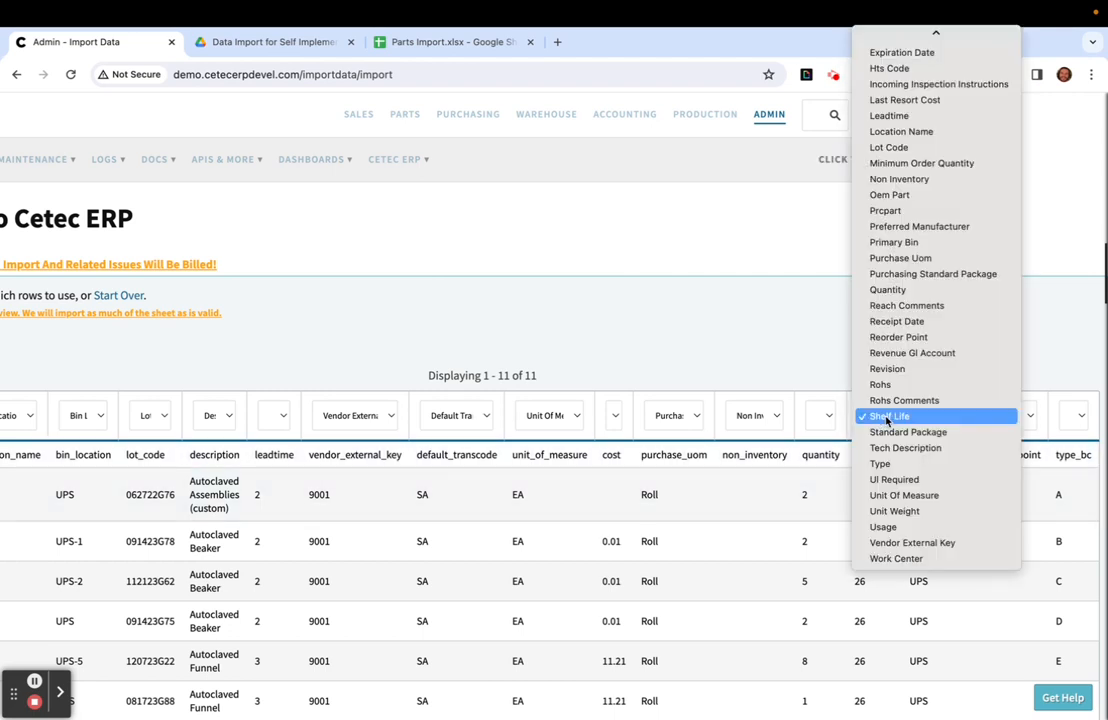
click(886, 418)
- Map the unidentified type_bc column to Type
click(1075, 417)
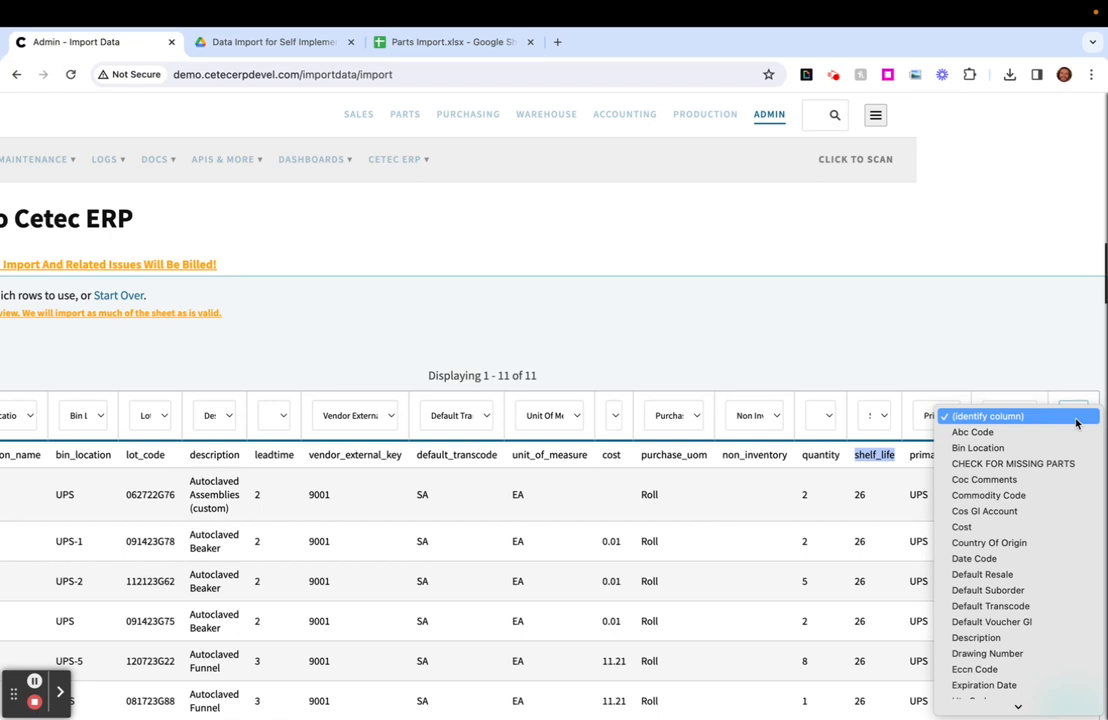
scroll(1048, 559, down, 5)
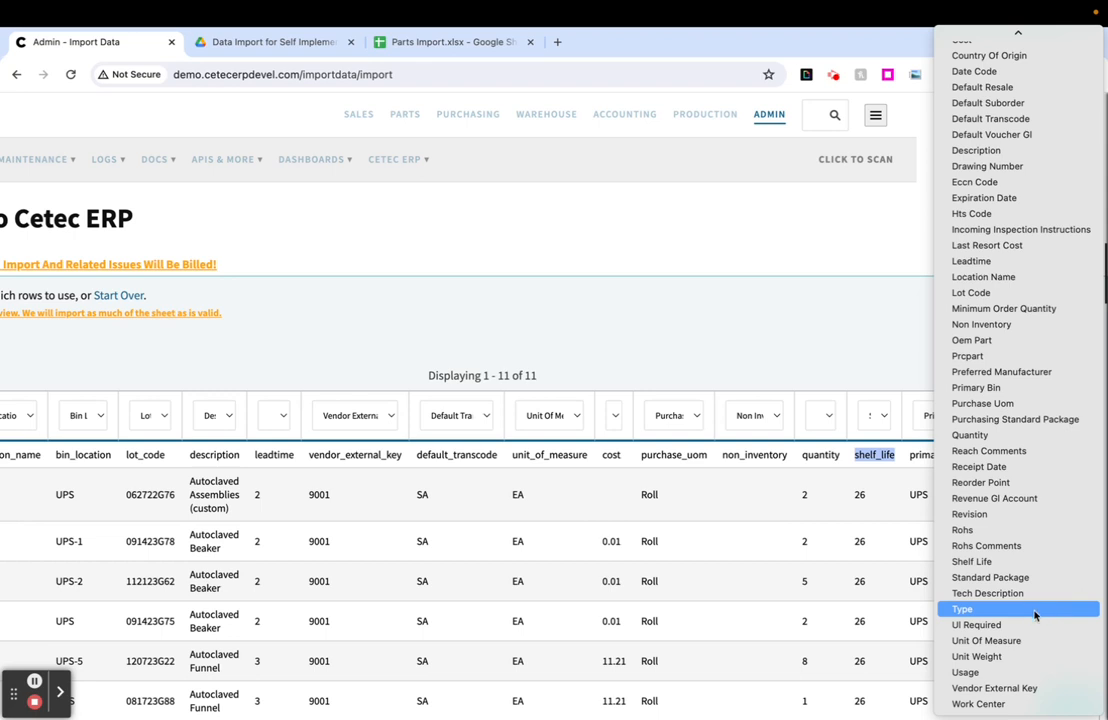
click(1035, 612)
click(1066, 420)
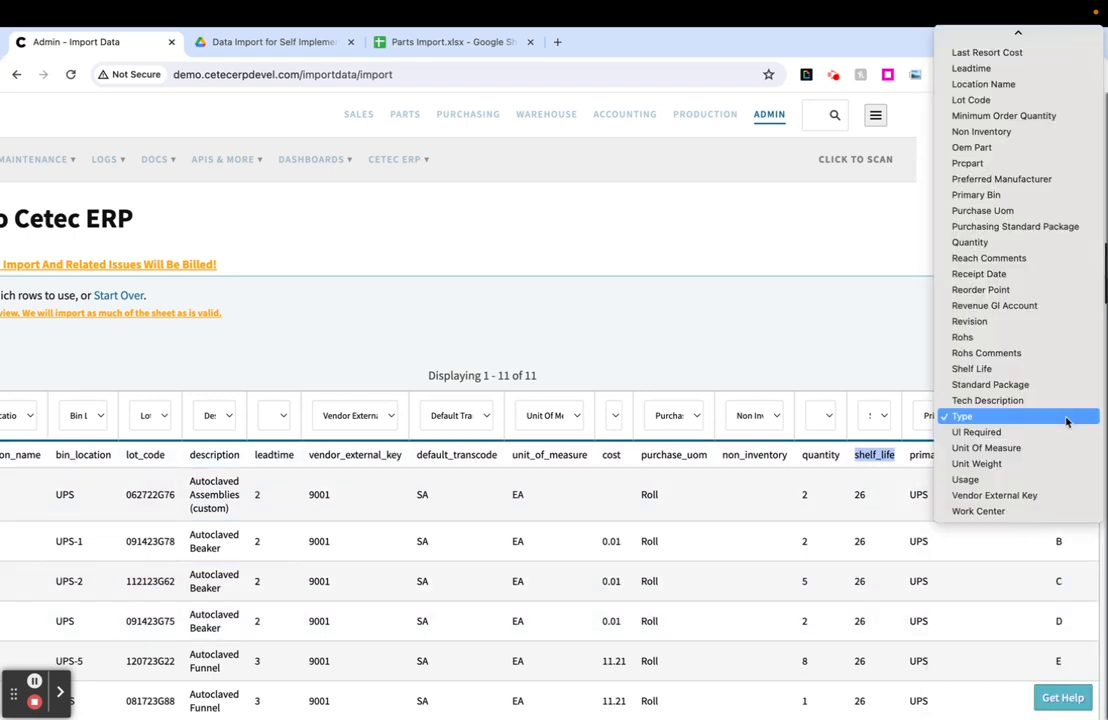
click(997, 418)
- Update the parts import preview with the chosen column mappings and row selection, and run the update a second time
scroll(945, 534, left, 5)
scroll(541, 579, down, 5)
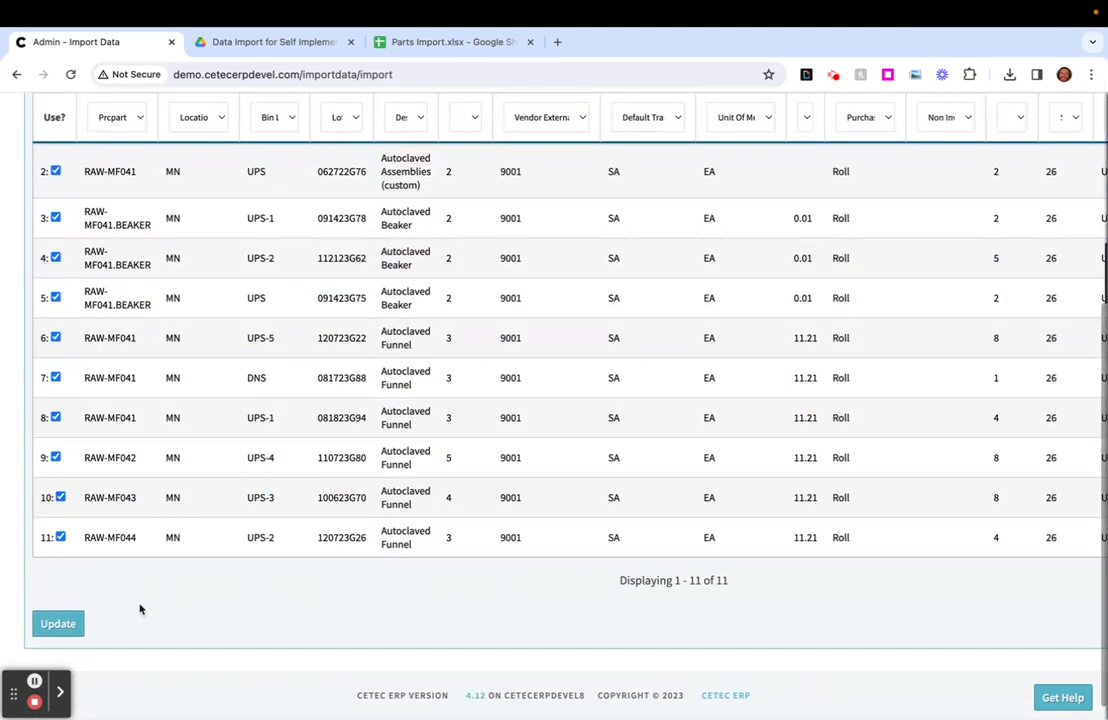
click(58, 623)
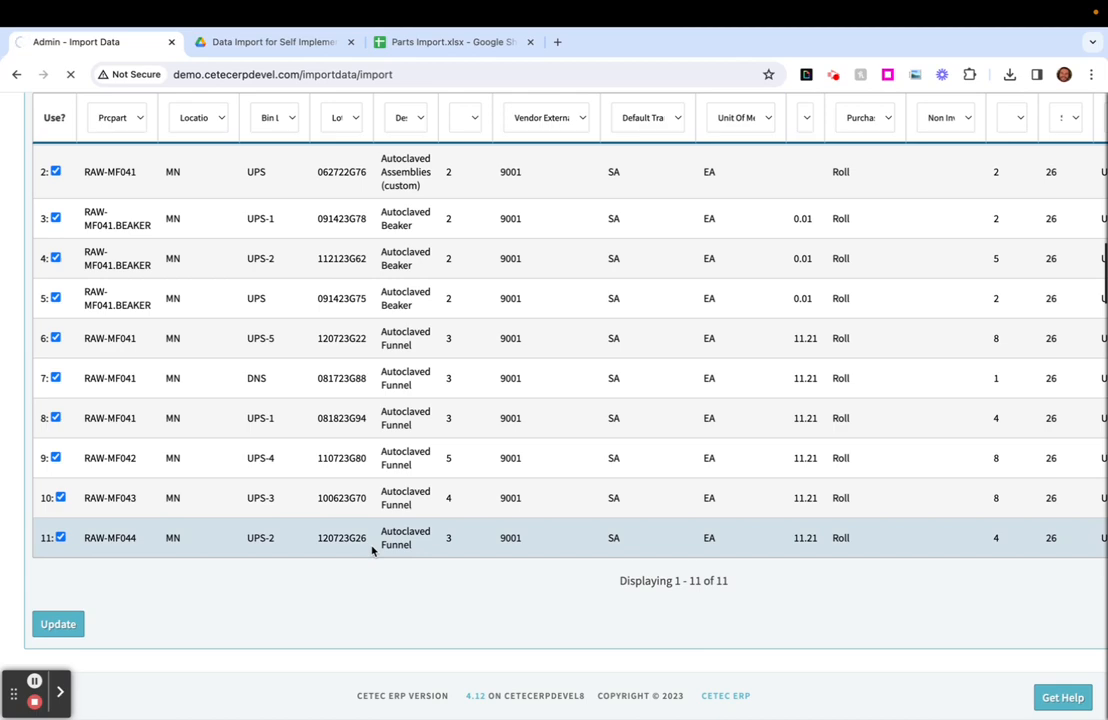
scroll(282, 516, down, 2)
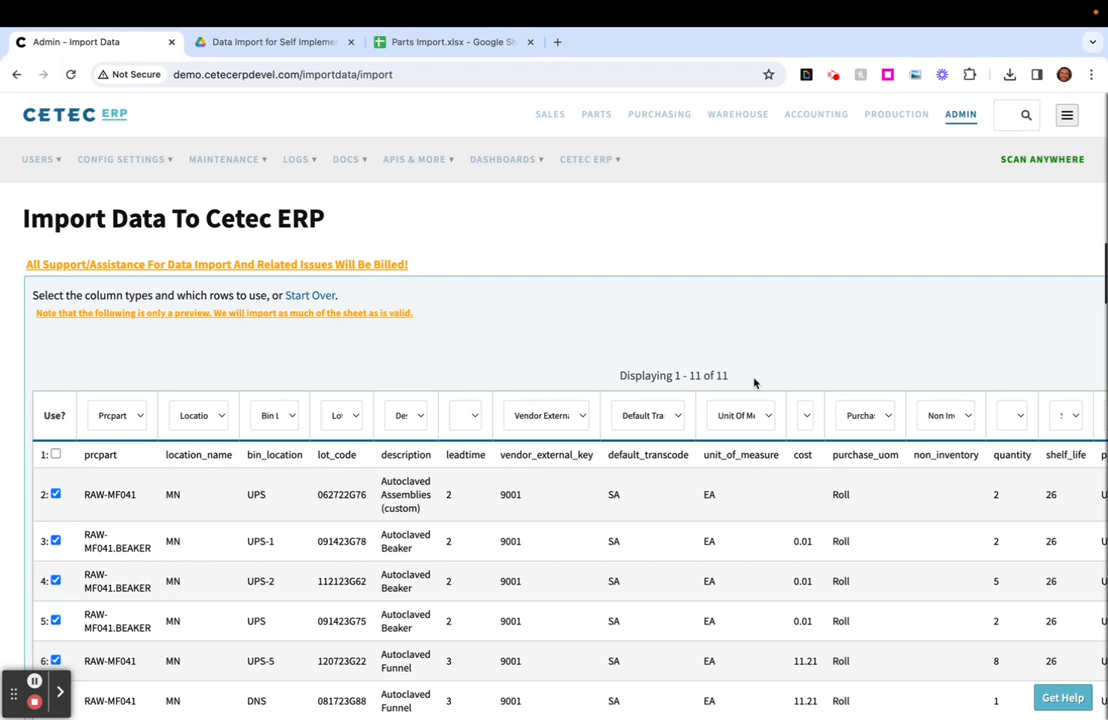
drag(754, 383, 655, 377)
scroll(364, 357, down, 3)
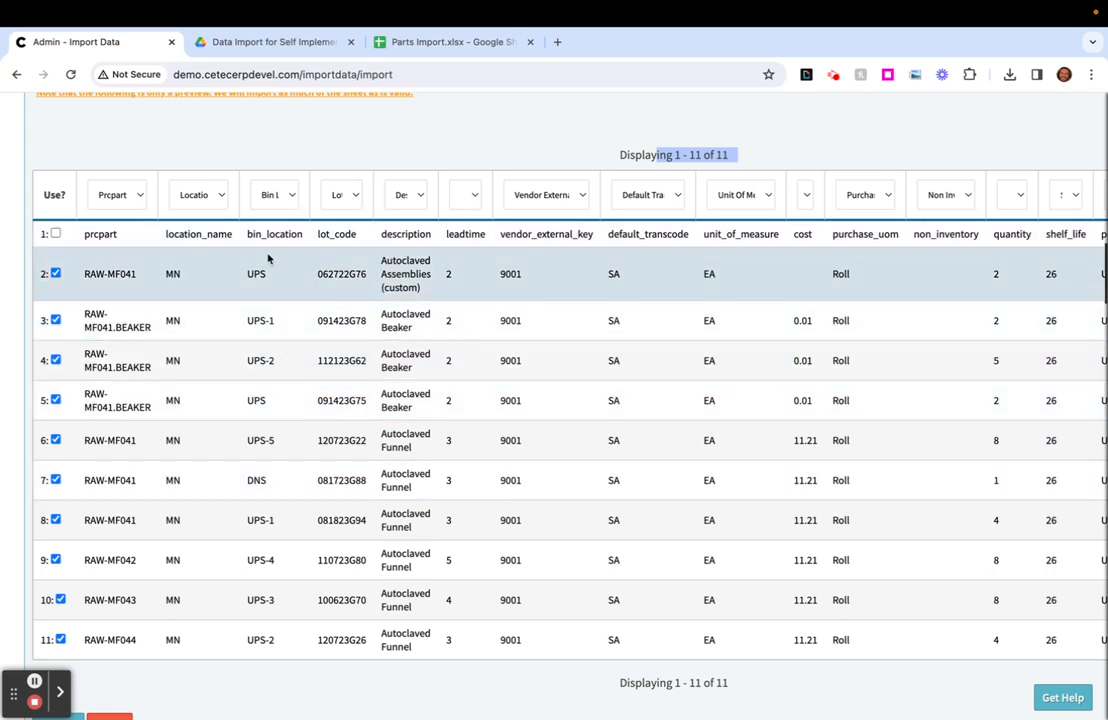
scroll(272, 465, down, 2)
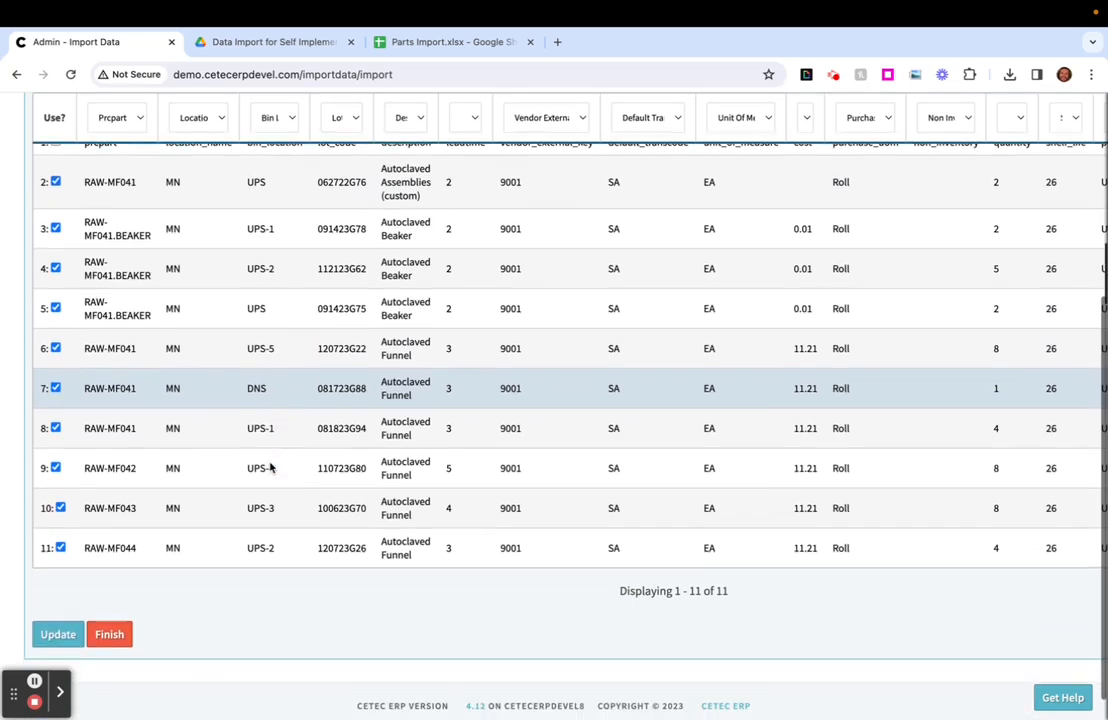
click(52, 625)
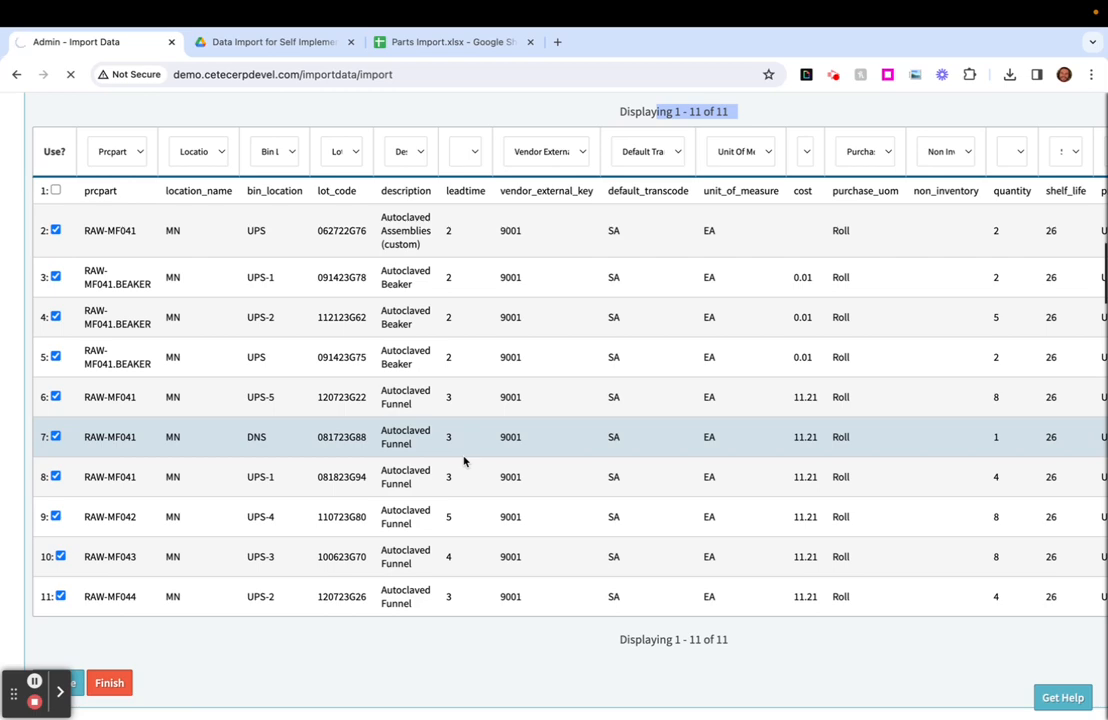
- Review the lot code, bin location and quantity of row 2 in the updated preview
scroll(176, 587, down, 3)
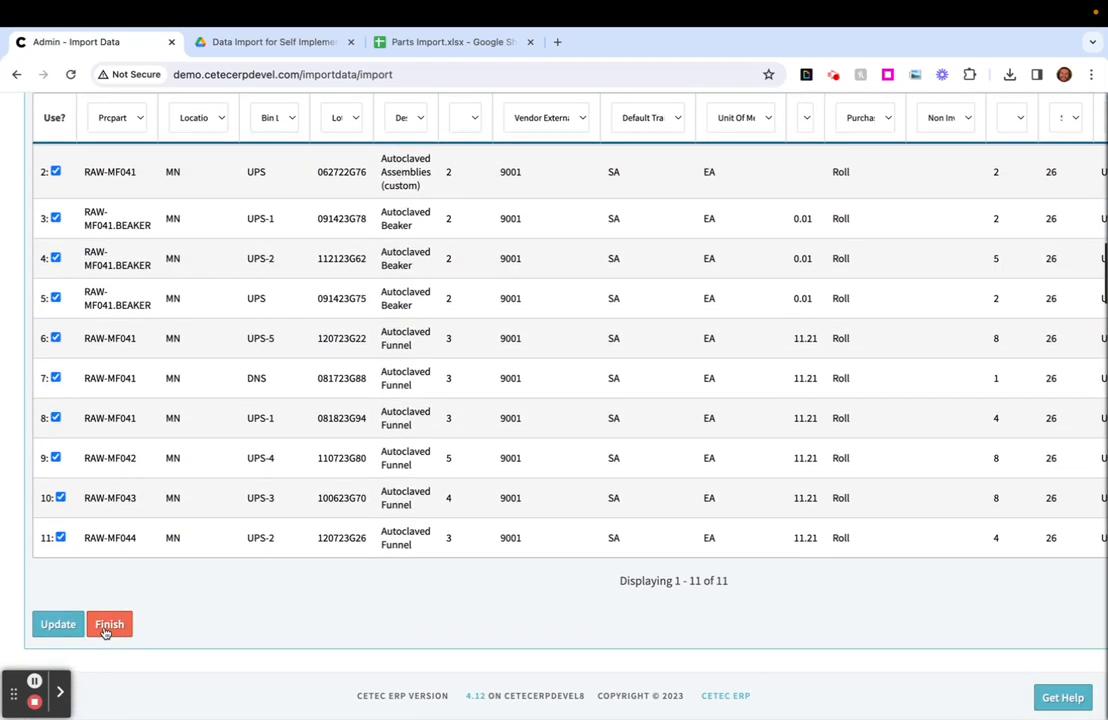
scroll(477, 554, up, 1)
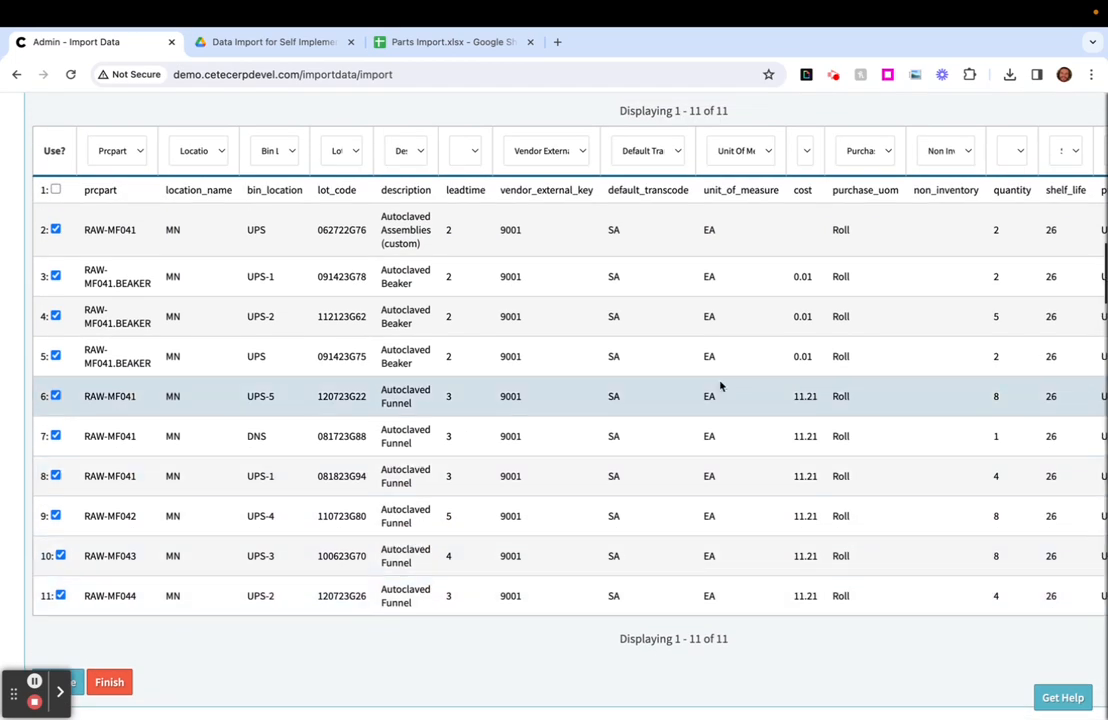
double_click(341, 231)
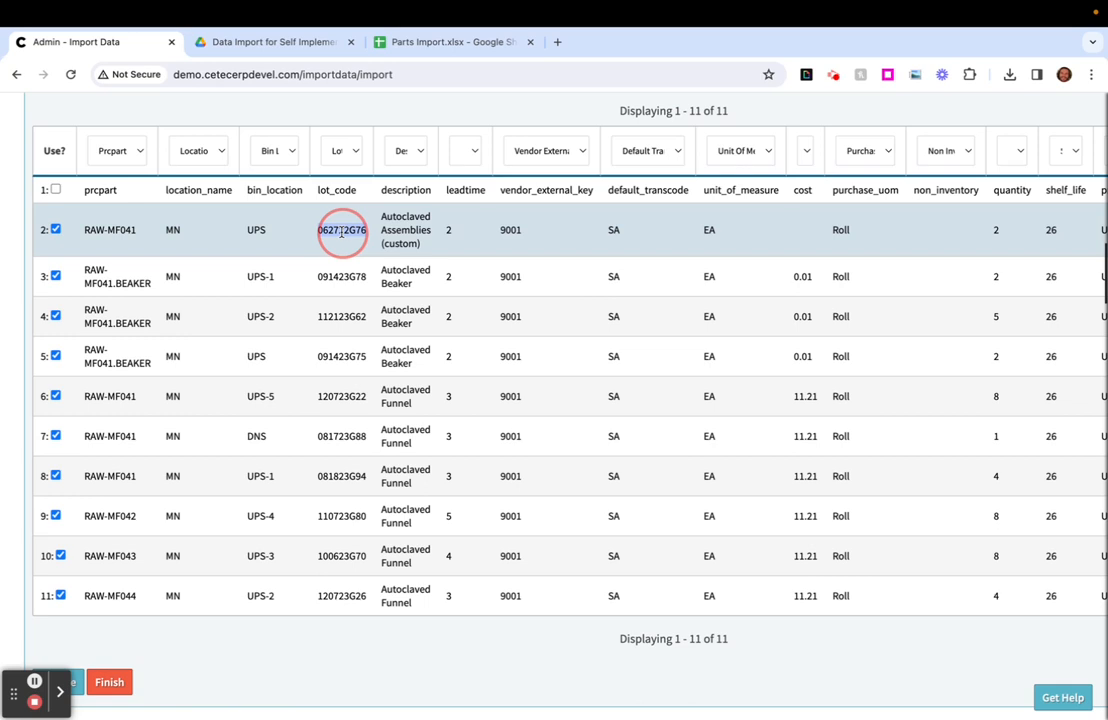
double_click(255, 230)
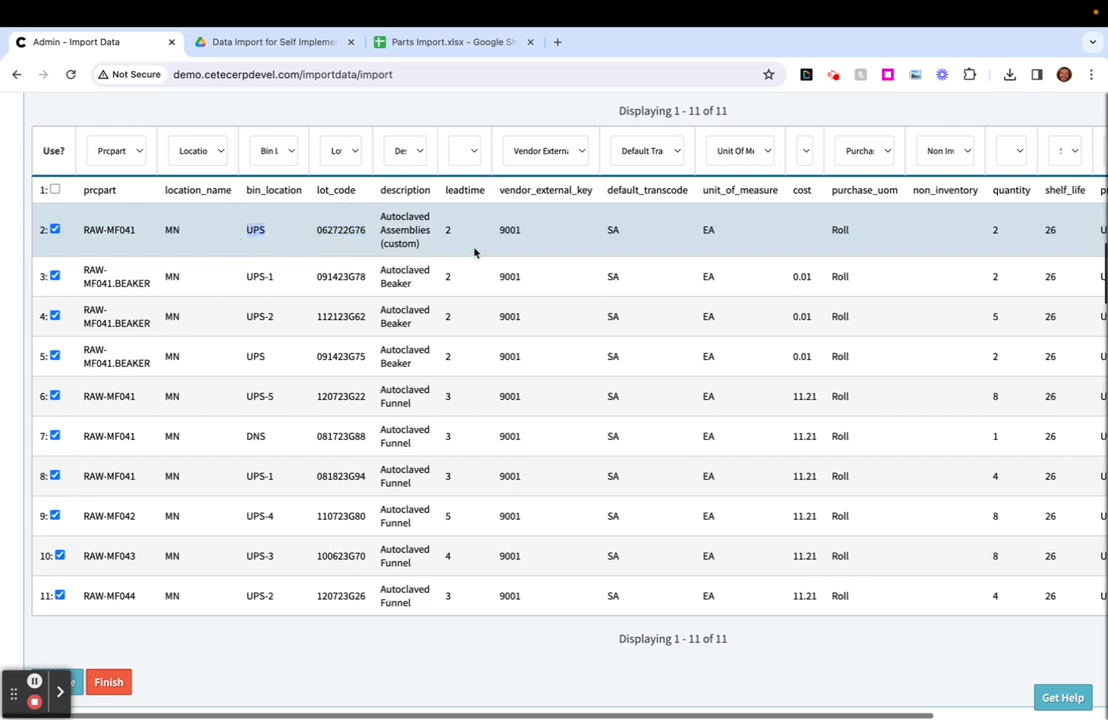
scroll(475, 252, right, 2)
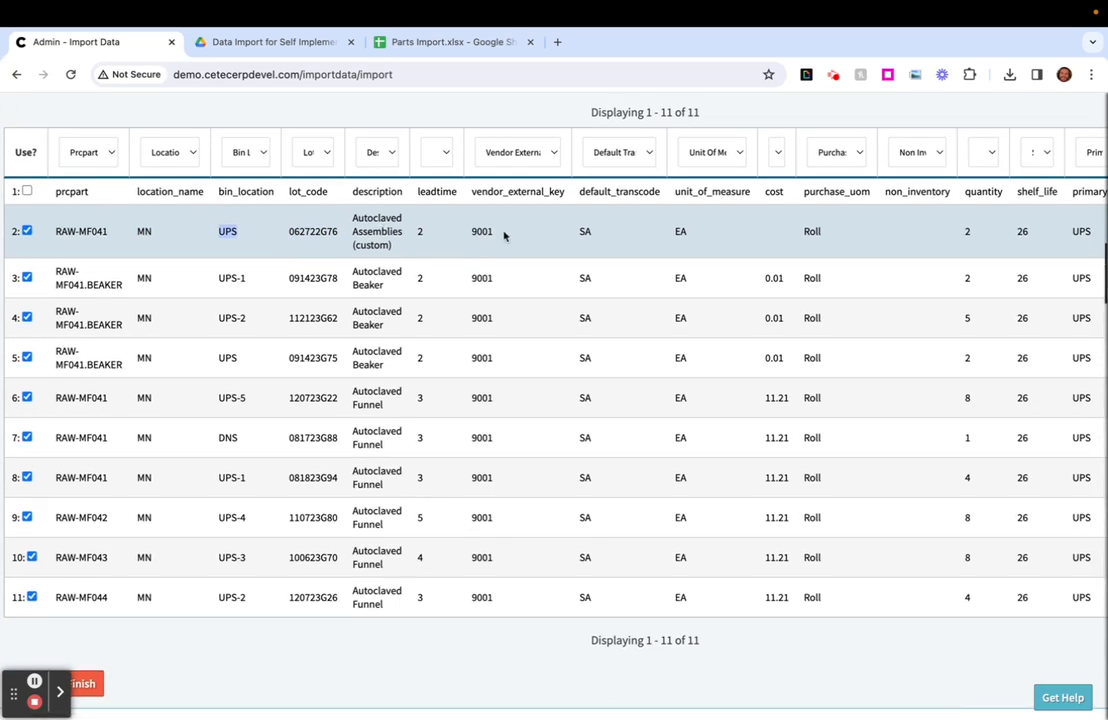
scroll(504, 236, right, 5)
double_click(823, 245)
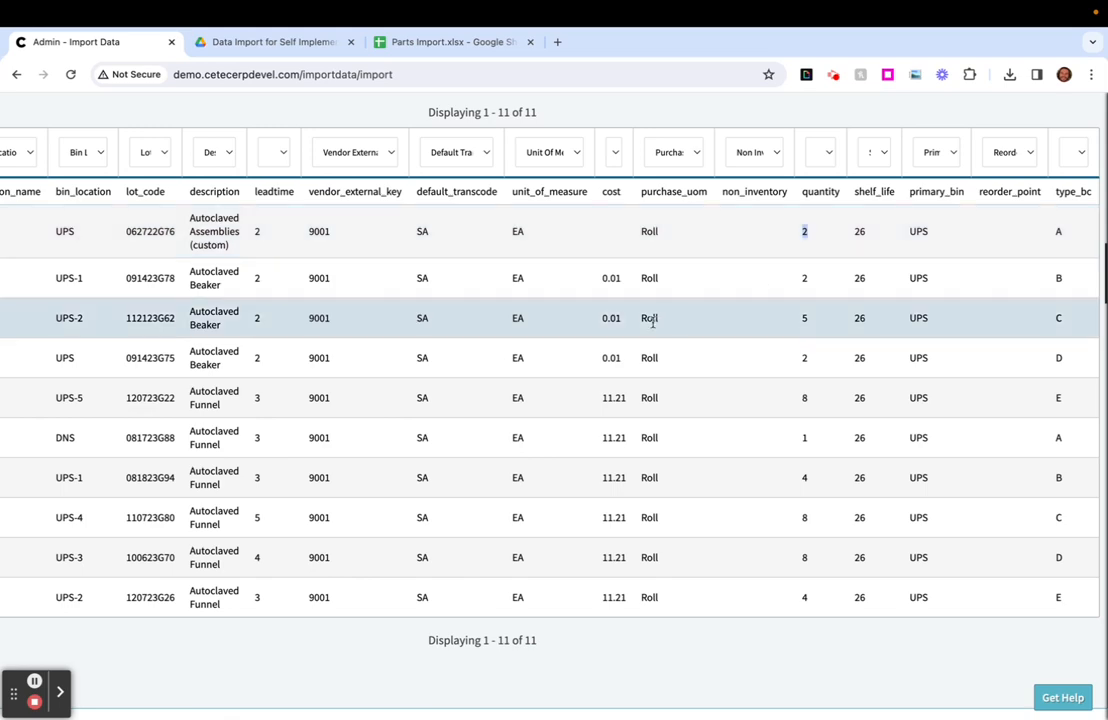
- Finish the parts import
scroll(650, 321, left, 5)
scroll(161, 631, down, 1)
click(100, 623)
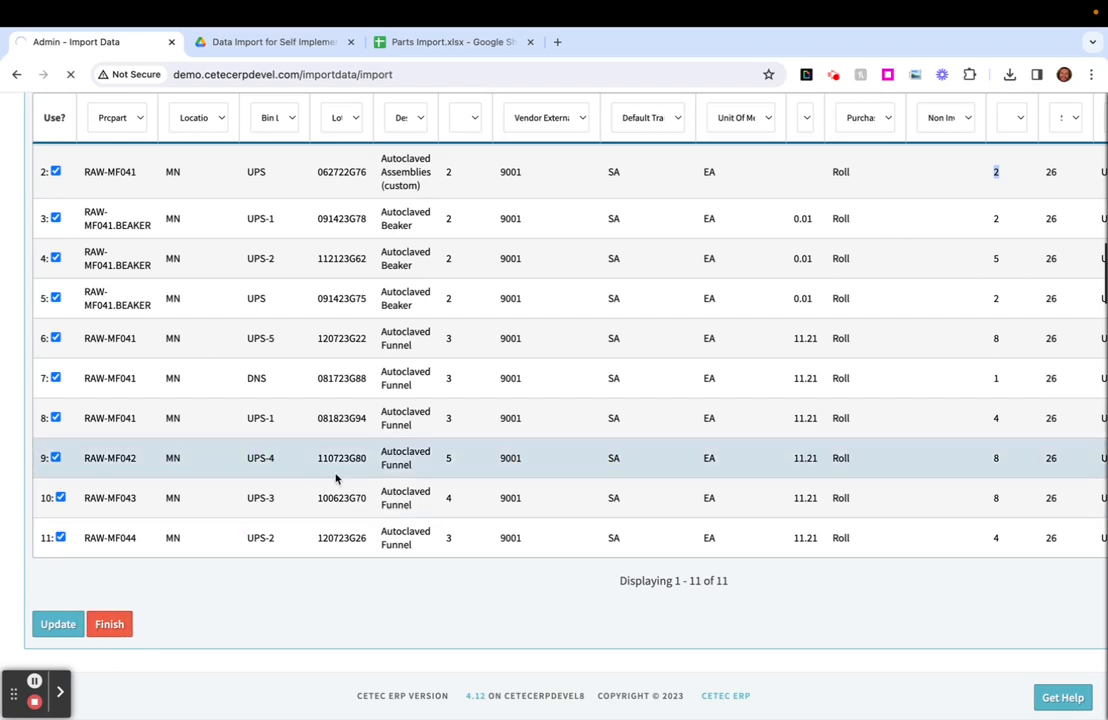
- Copy the part number RAW-MF041.BEAKER from cell A3 of the Parts Import sheet in Google Sheets and return to Cetec ERP
click(460, 43)
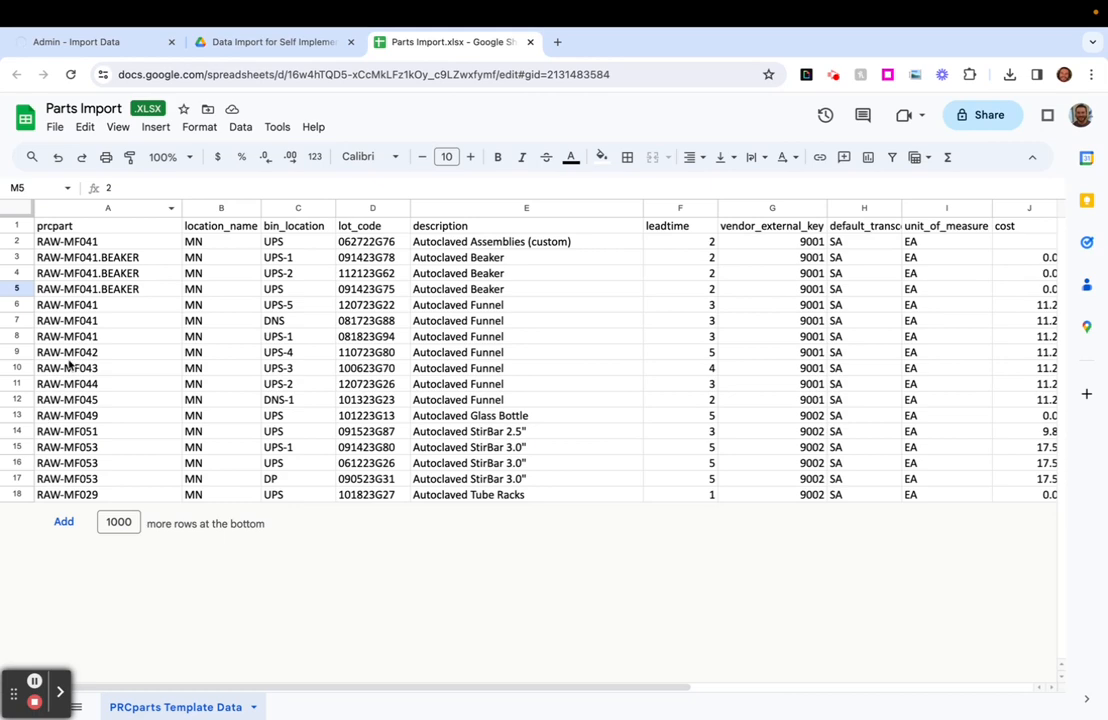
click(72, 257)
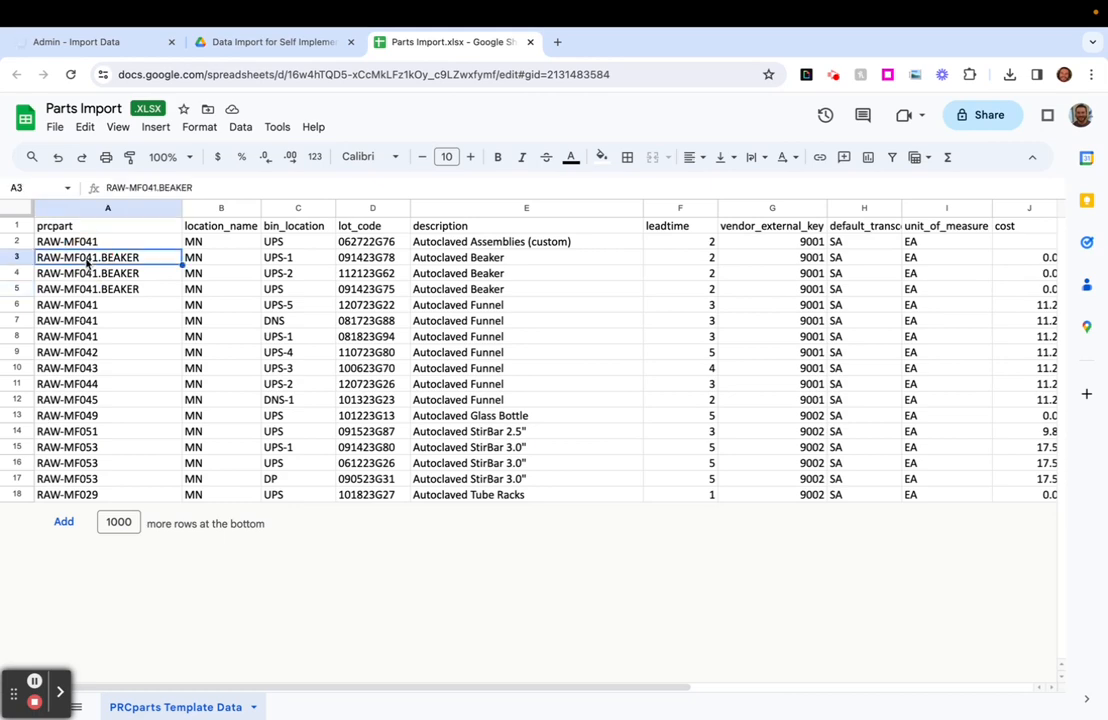
click(93, 33)
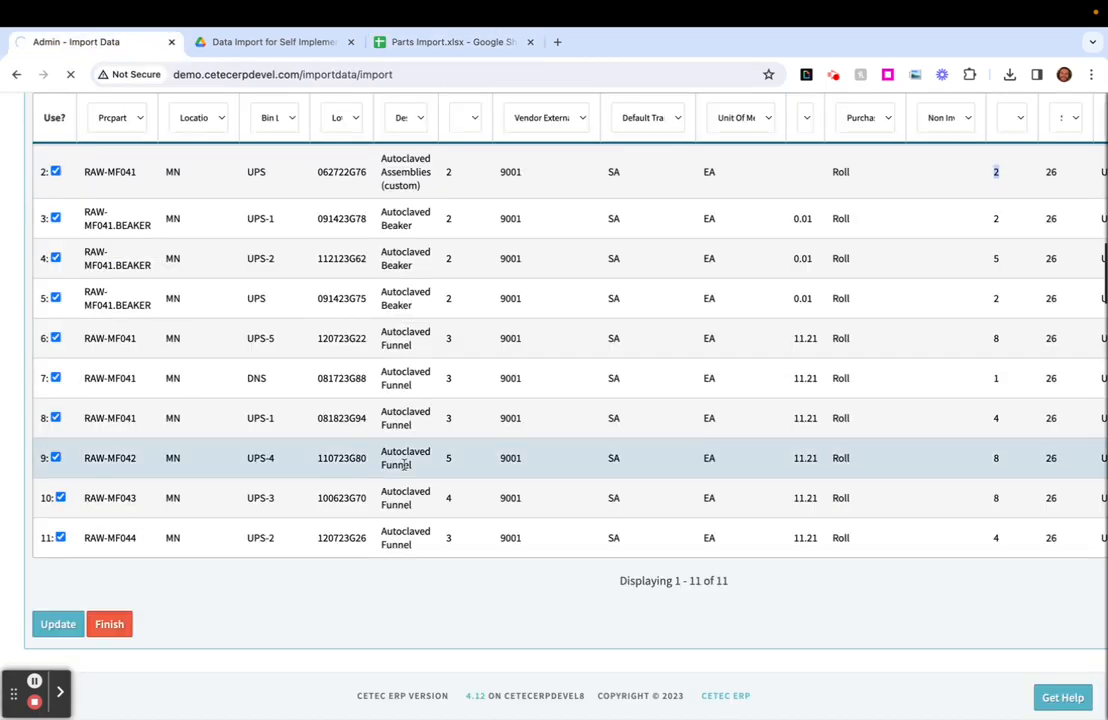
scroll(170, 420, up, 3)
triple_click(127, 368)
key(super+c)
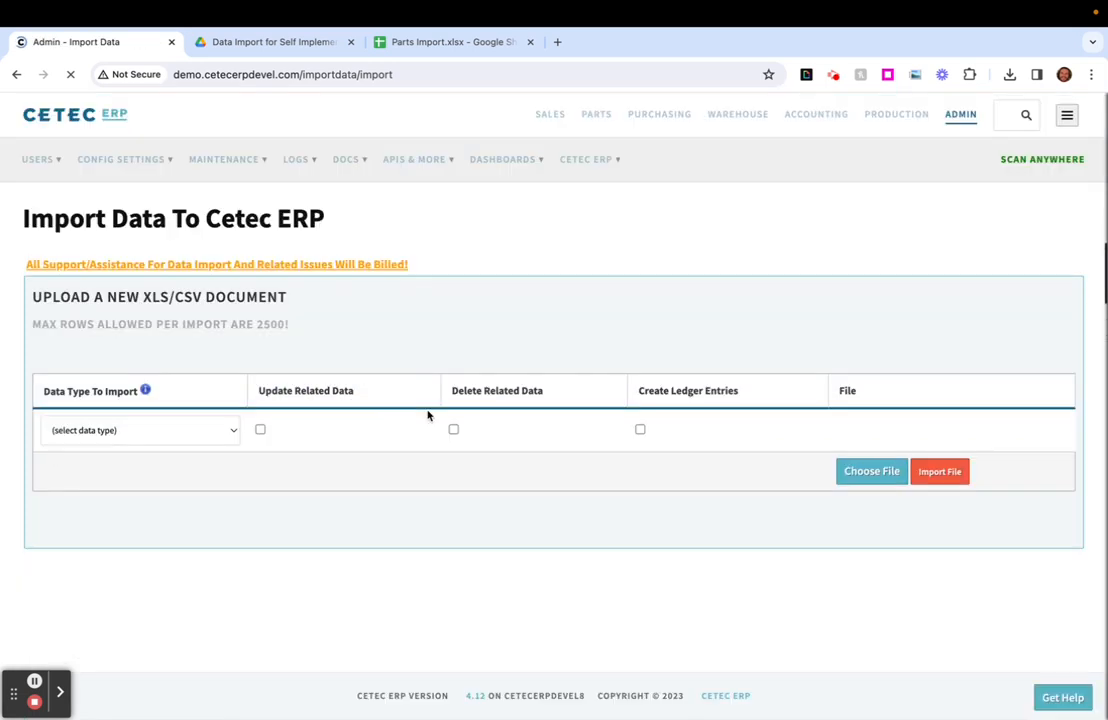
- Search Cetec ERP for RAW-MF041.BEAKER and open its part record
click(1023, 115)
key(super+v)
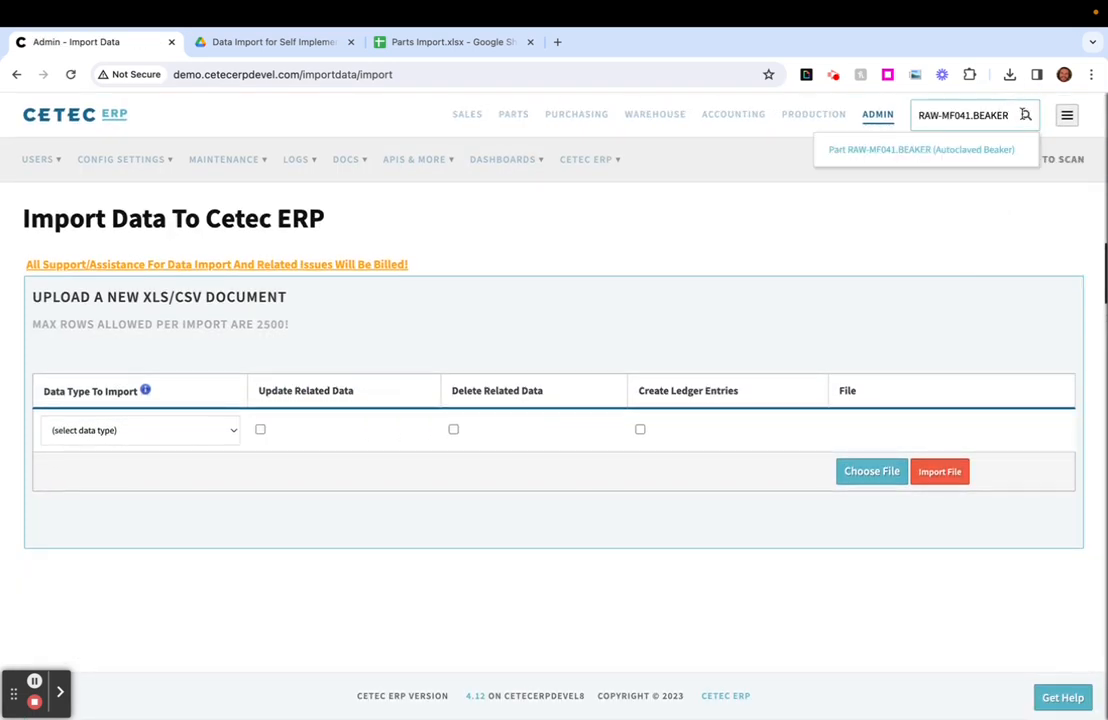
click(913, 155)
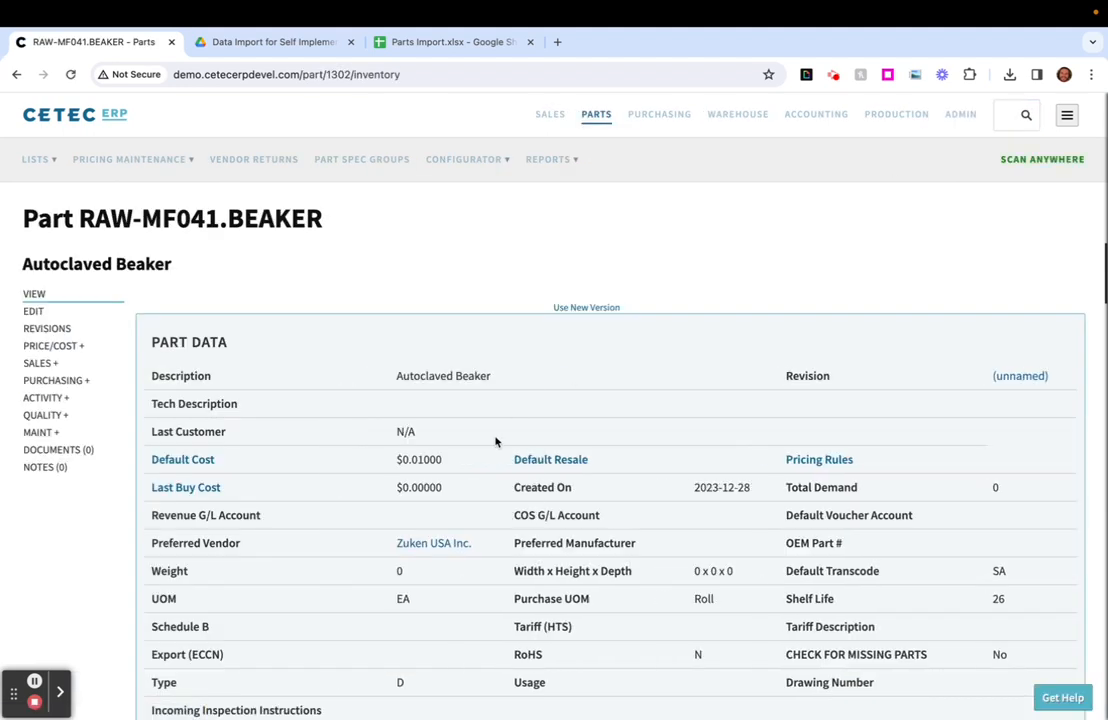
- Examine the part data of RAW-MF041.BEAKER, including its preferred vendor
scroll(490, 470, down, 2)
drag(478, 476, 368, 481)
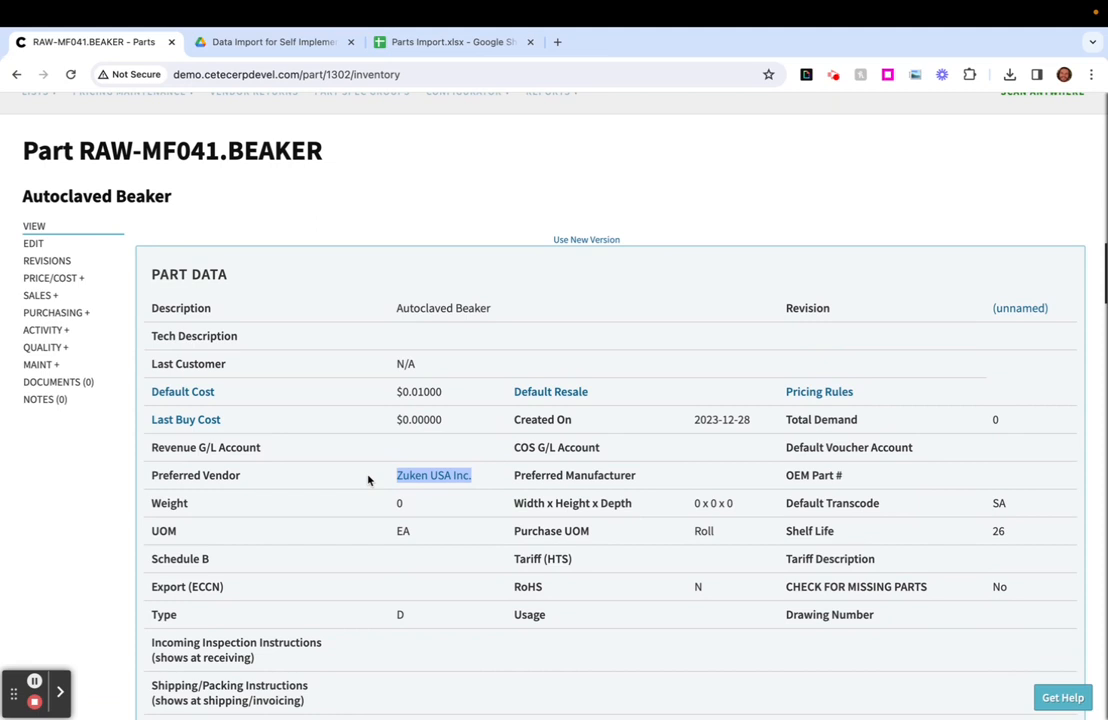
click(434, 442)
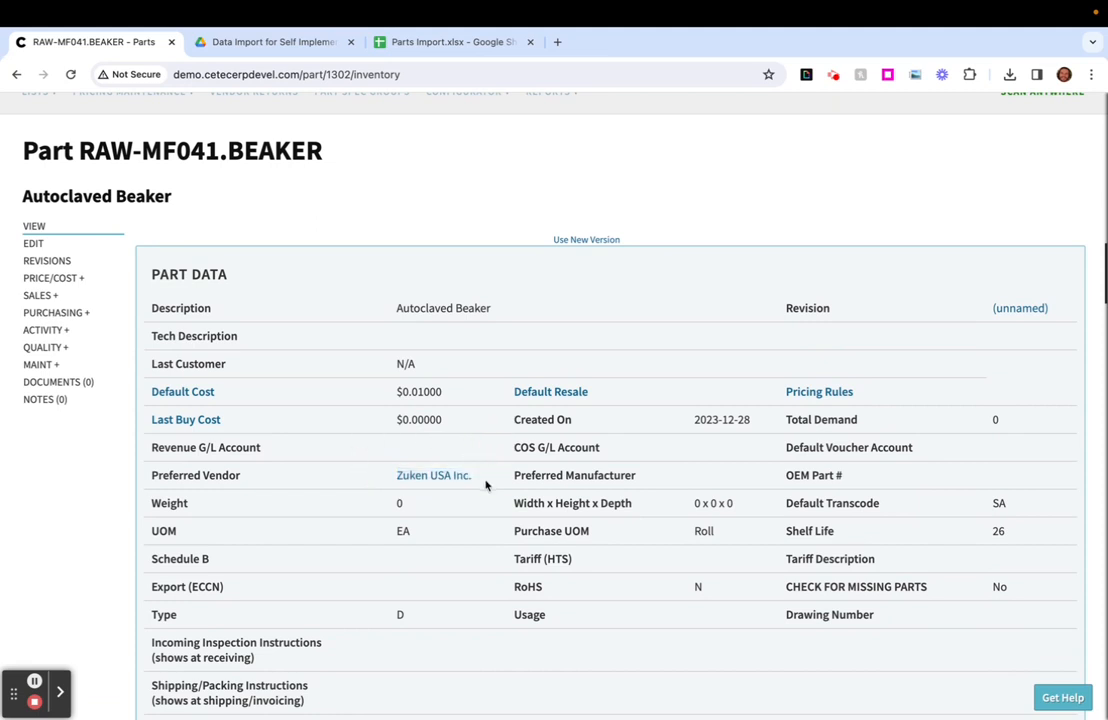
- Examine the part's bin data for the MN warehouse, including the bin names and the lock status of UPS-1 and UPS-2
scroll(470, 485, down, 1)
scroll(450, 527, down, 7)
scroll(450, 529, down, 2)
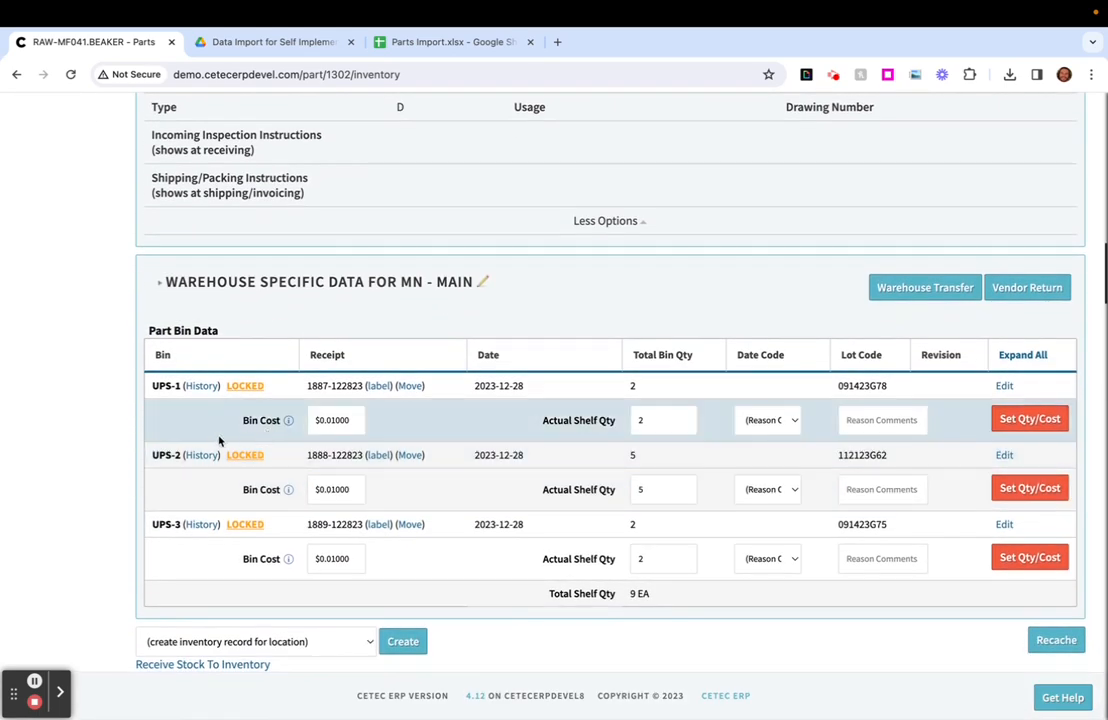
drag(153, 386, 180, 386)
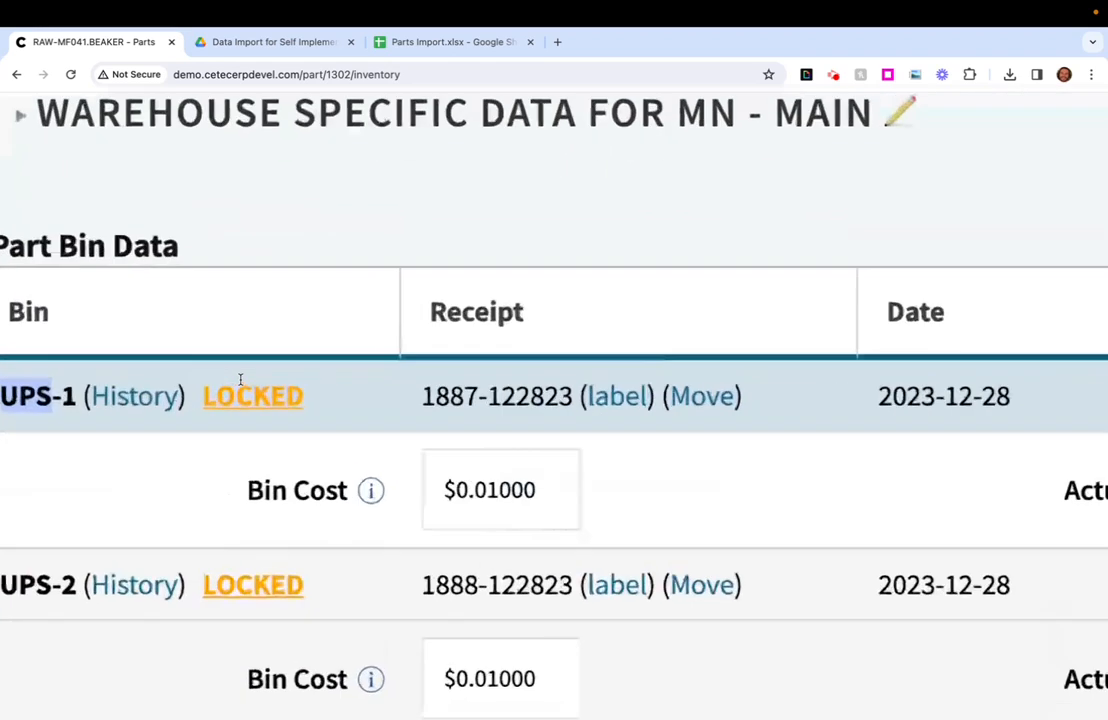
click(235, 385)
drag(225, 397, 363, 401)
click(363, 402)
scroll(363, 403, down, 5)
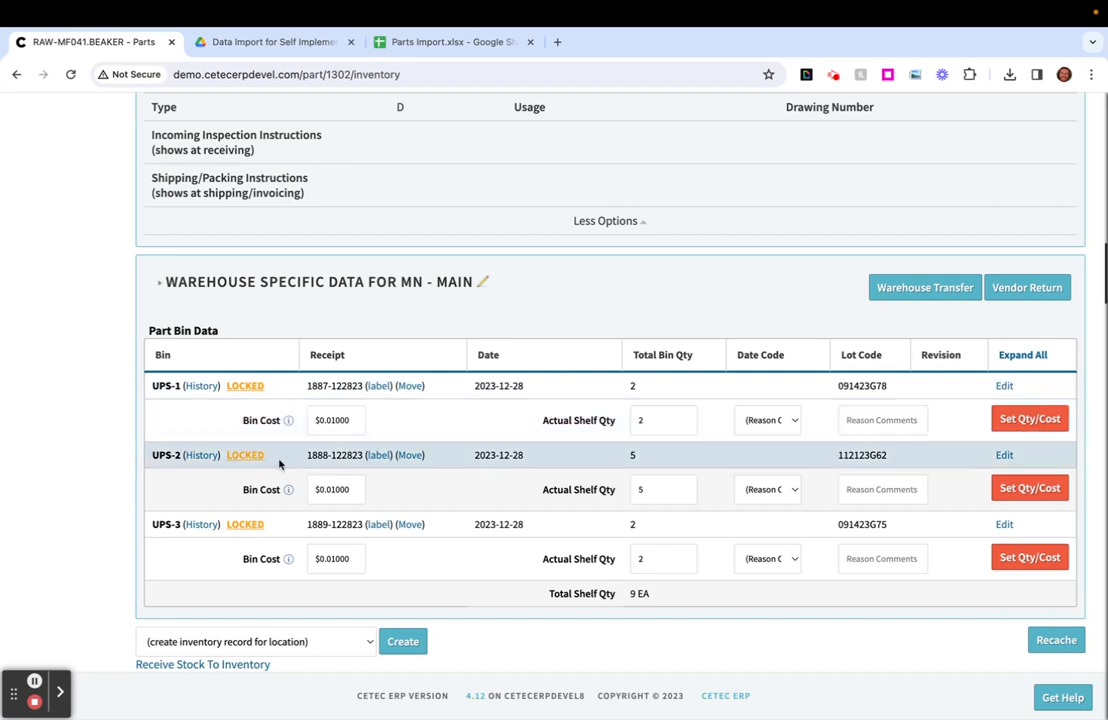
click(245, 455)
double_click(253, 455)
click(435, 463)
double_click(245, 385)
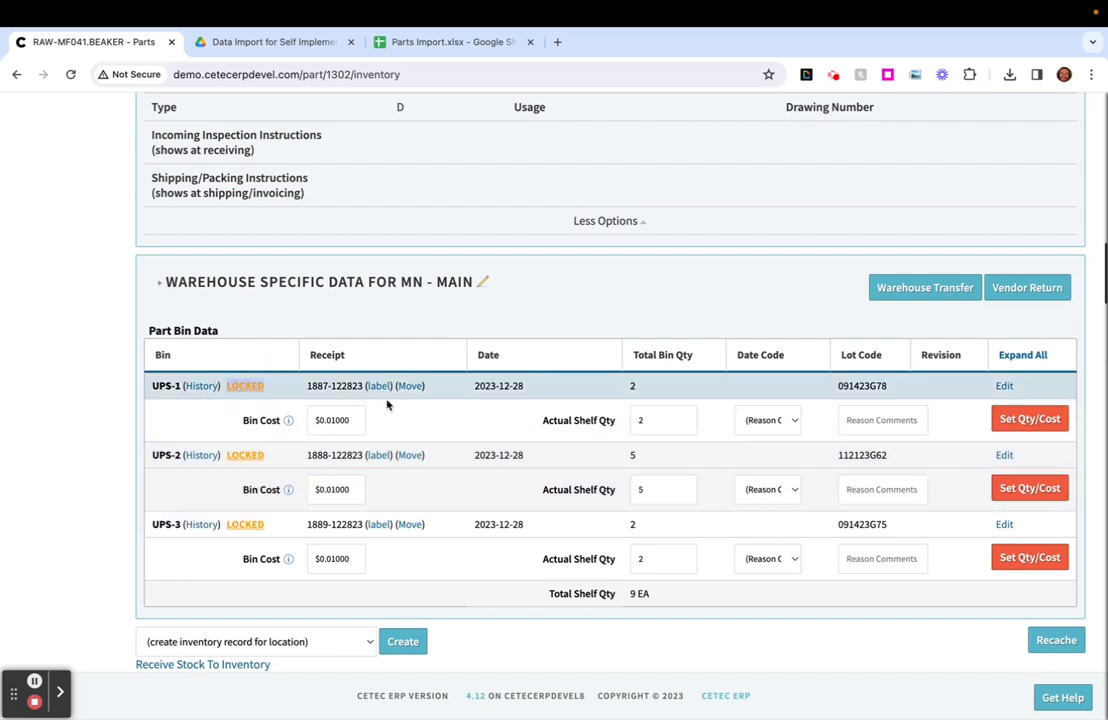
- Check the lock status of bins UPS-1 and UPS-2 and review the expanded bin details of UPS-1
click(511, 440)
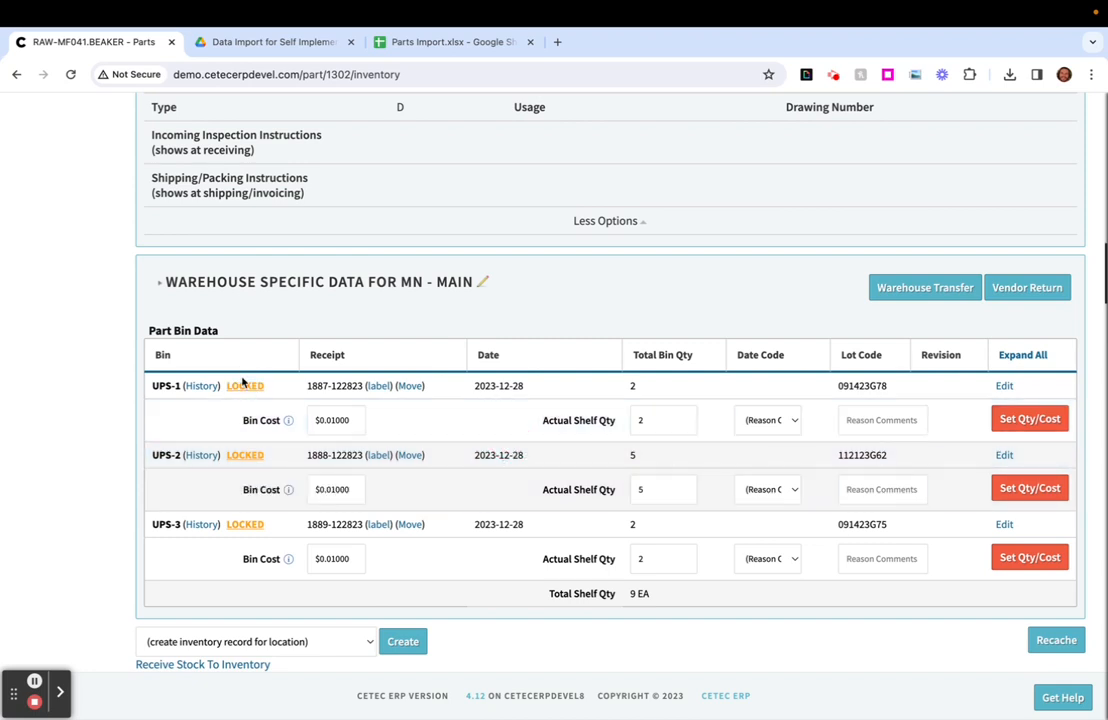
triple_click(248, 456)
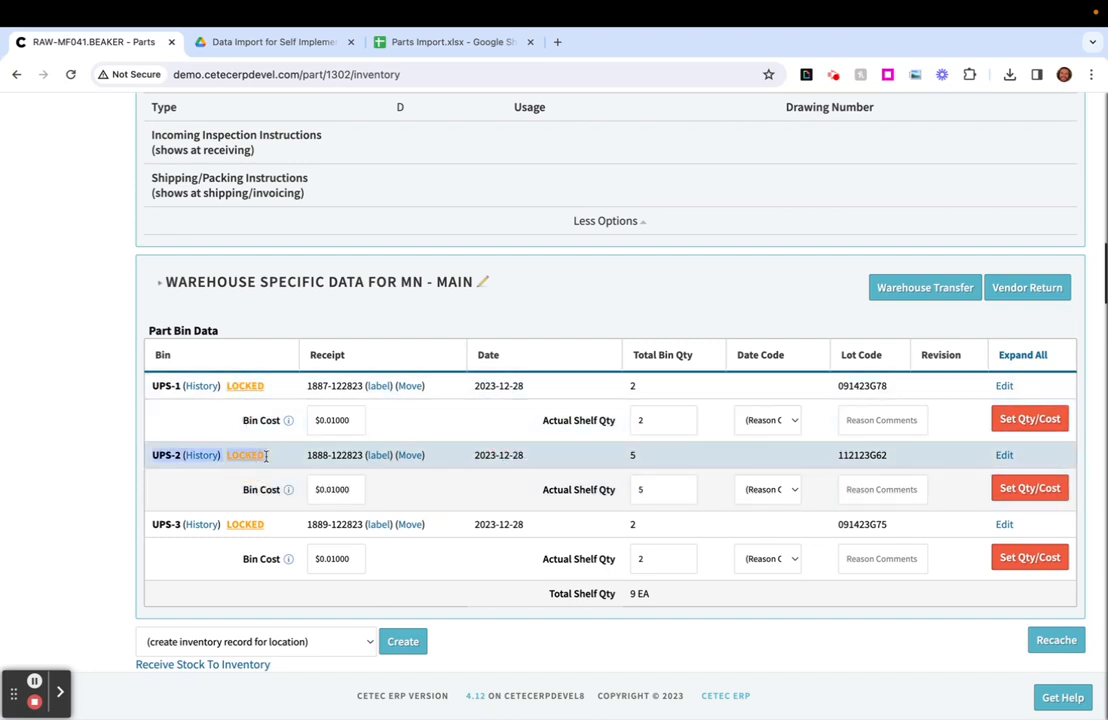
click(260, 456)
drag(269, 385, 222, 386)
click(485, 414)
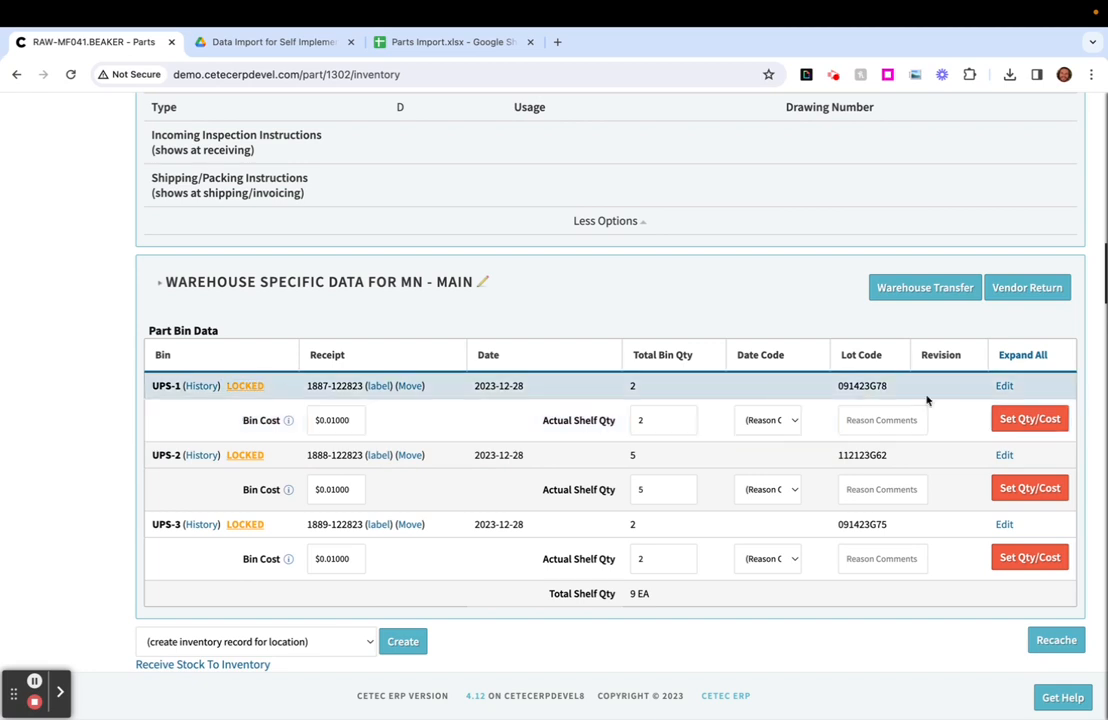
click(1004, 387)
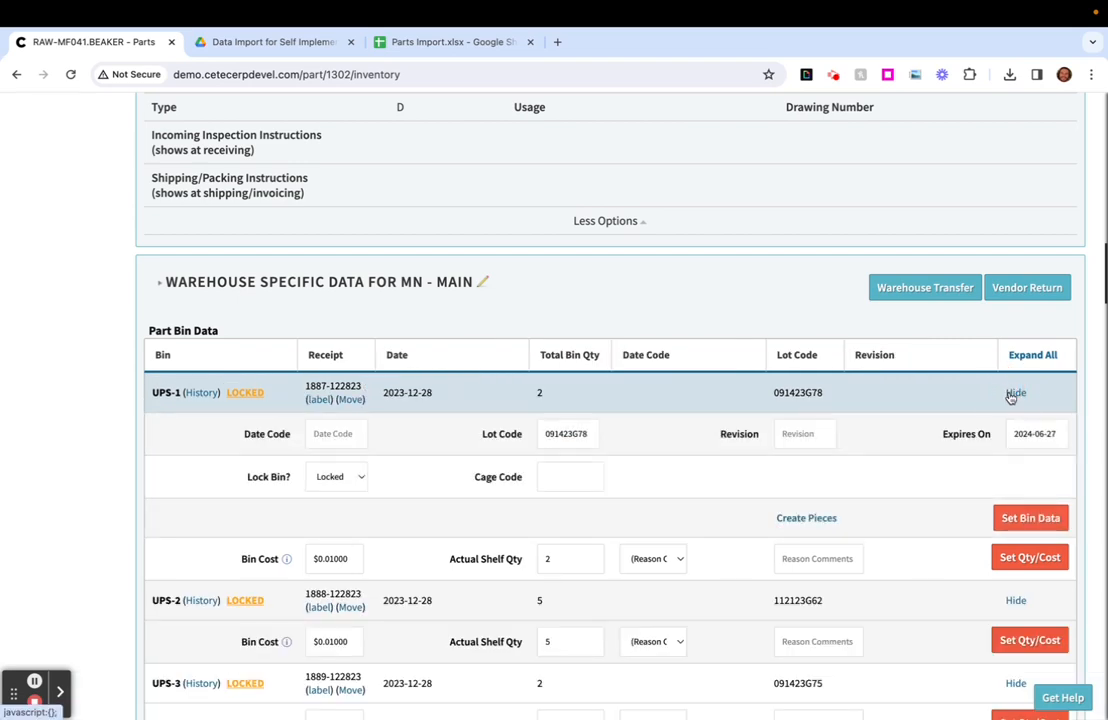
click(1015, 393)
- Open the Part List By Bin in a new tab and switch to it
scroll(732, 426, up, 3)
scroll(731, 426, up, 3)
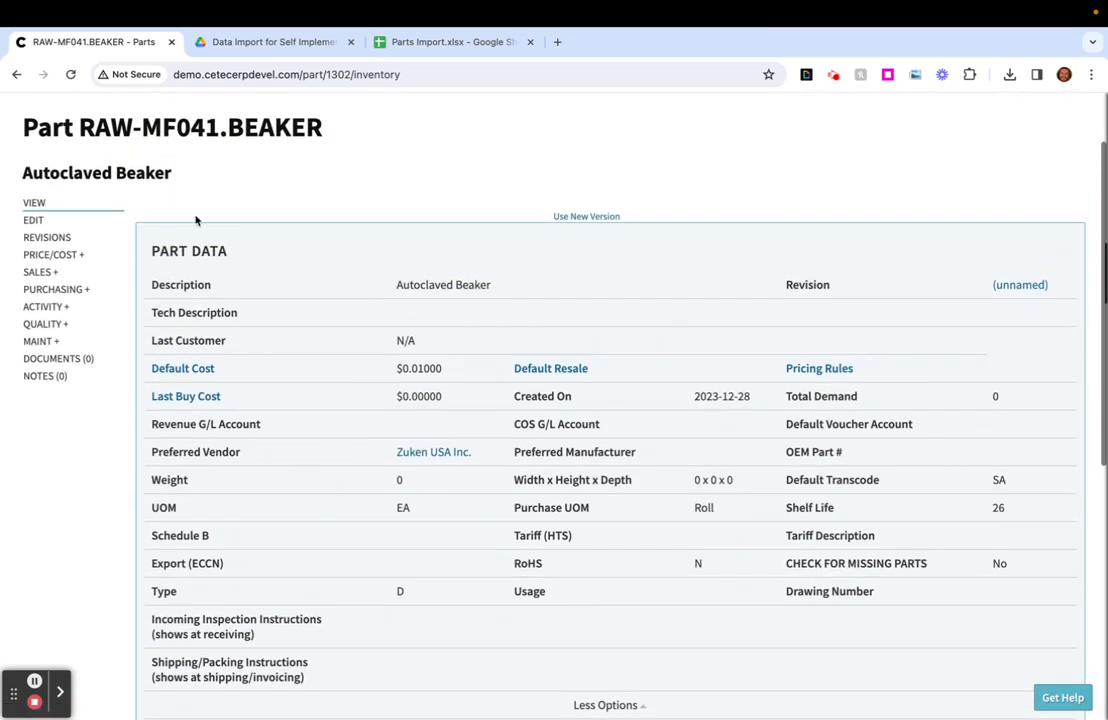
click(32, 161)
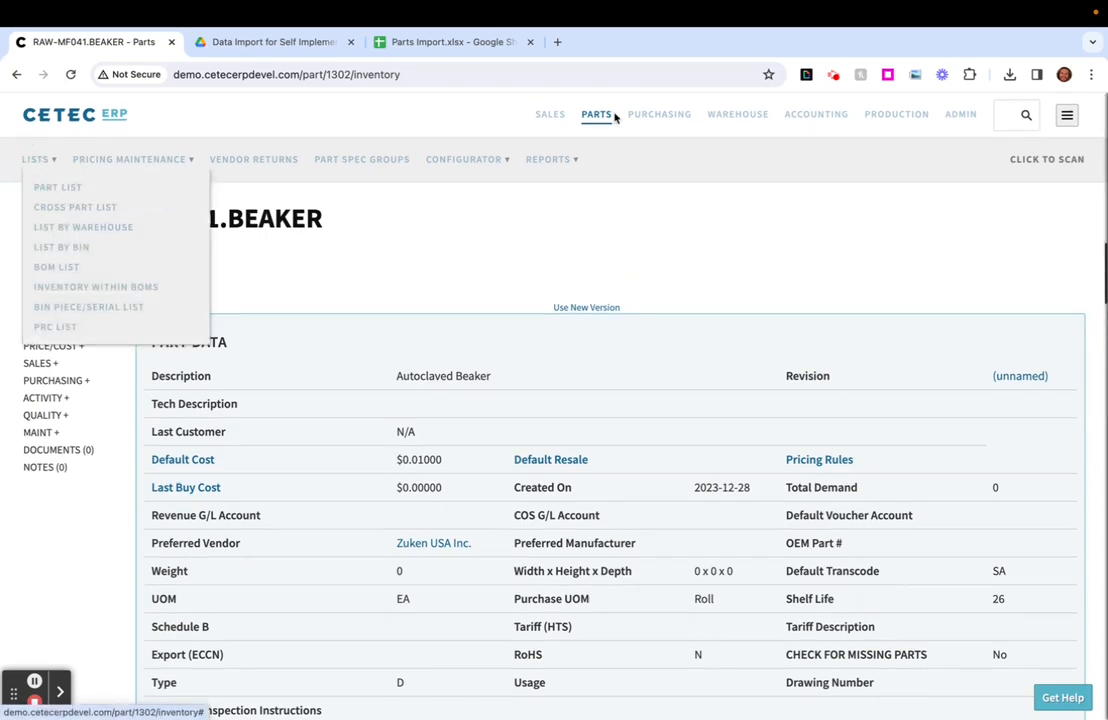
middle_click(52, 247)
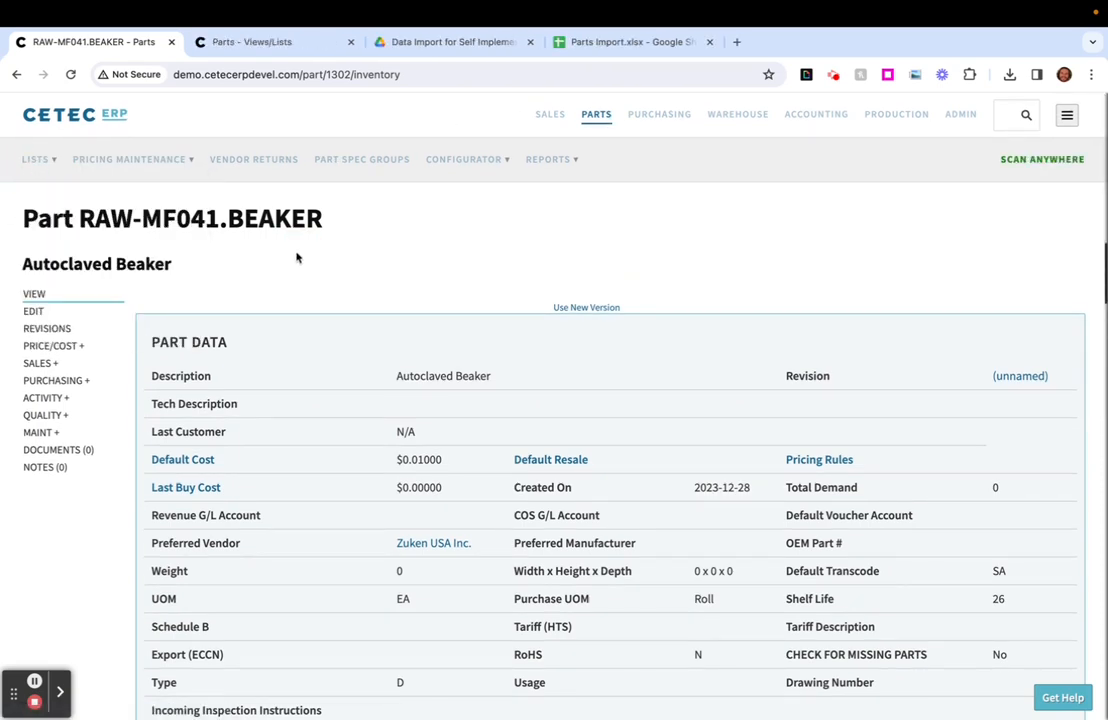
click(266, 42)
- List the bins created from 2023-12-27 onward, with the total value included
click(948, 333)
click(877, 497)
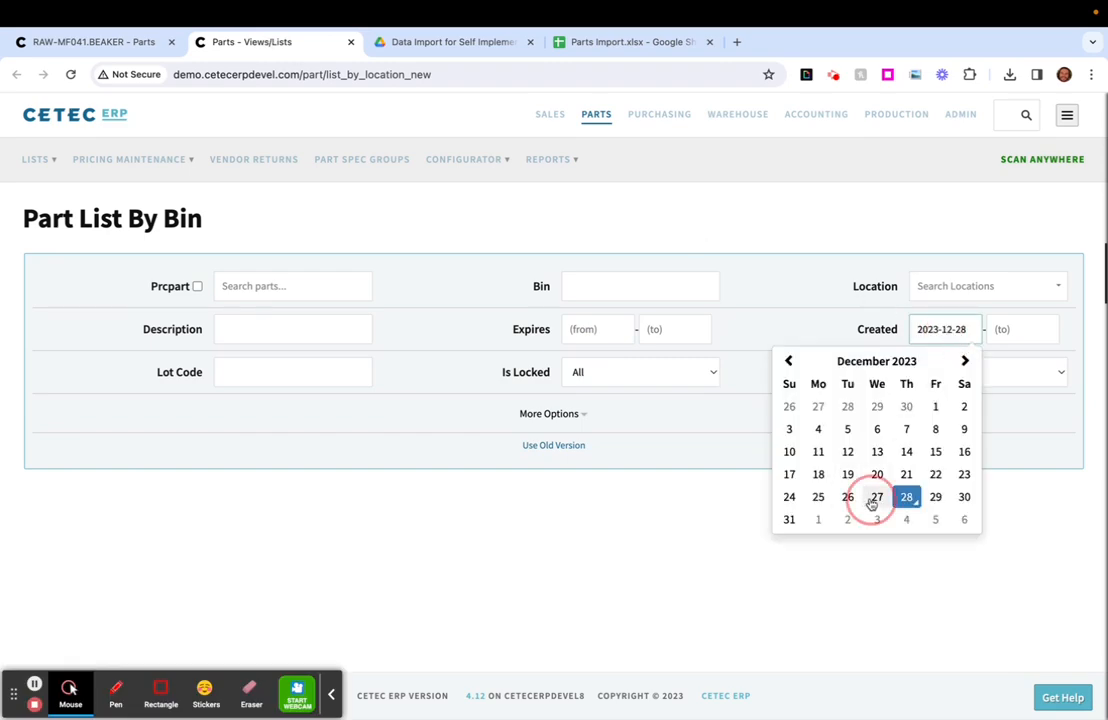
click(895, 415)
click(915, 415)
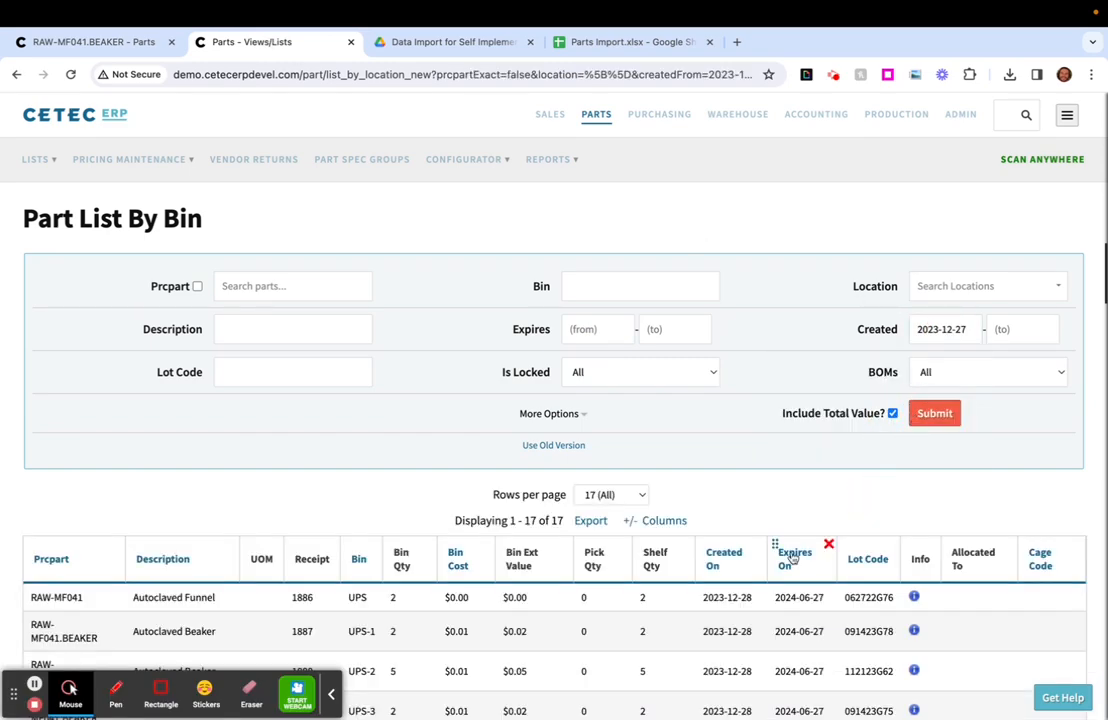
- Review the listed bins down to the total extended value
scroll(785, 555, down, 5)
scroll(791, 557, down, 3)
scroll(791, 557, down, 2)
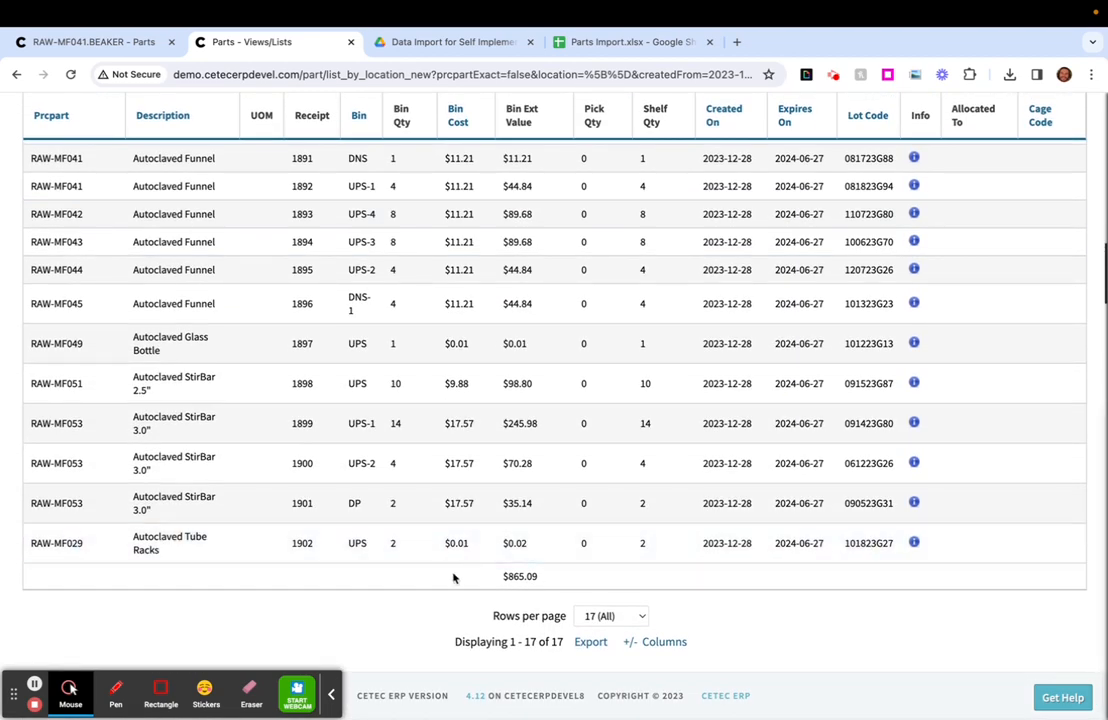
click(507, 564)
- Show the Type column in the Part List By Bin results
scroll(507, 568, up, 7)
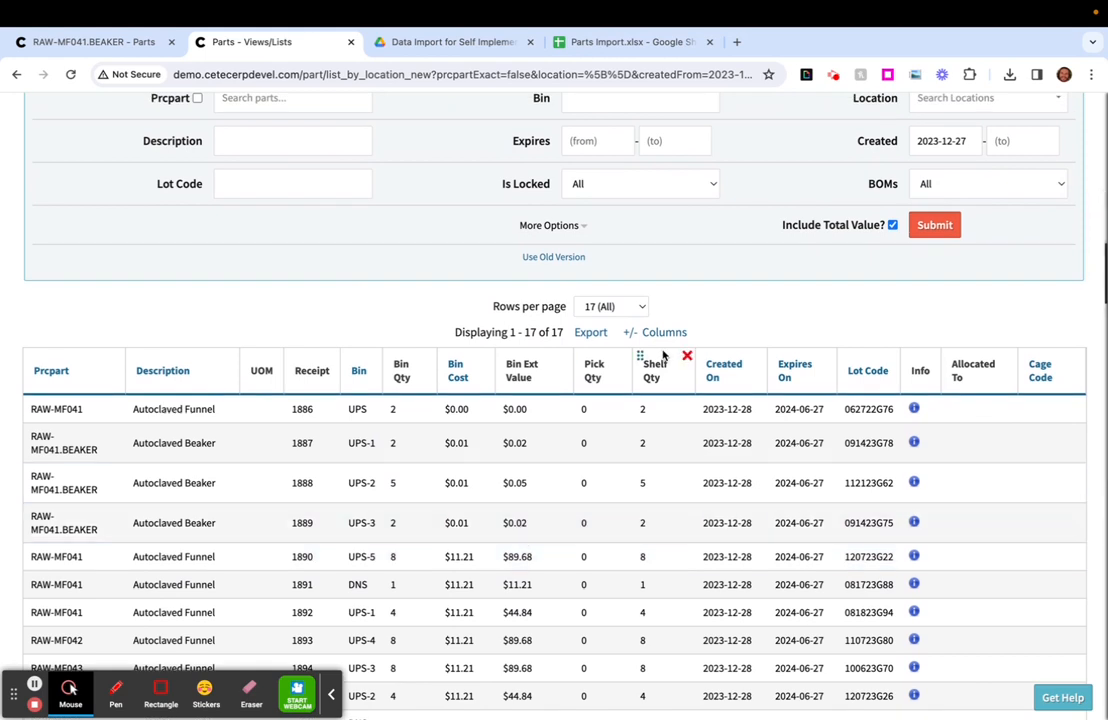
click(669, 333)
scroll(618, 453, down, 5)
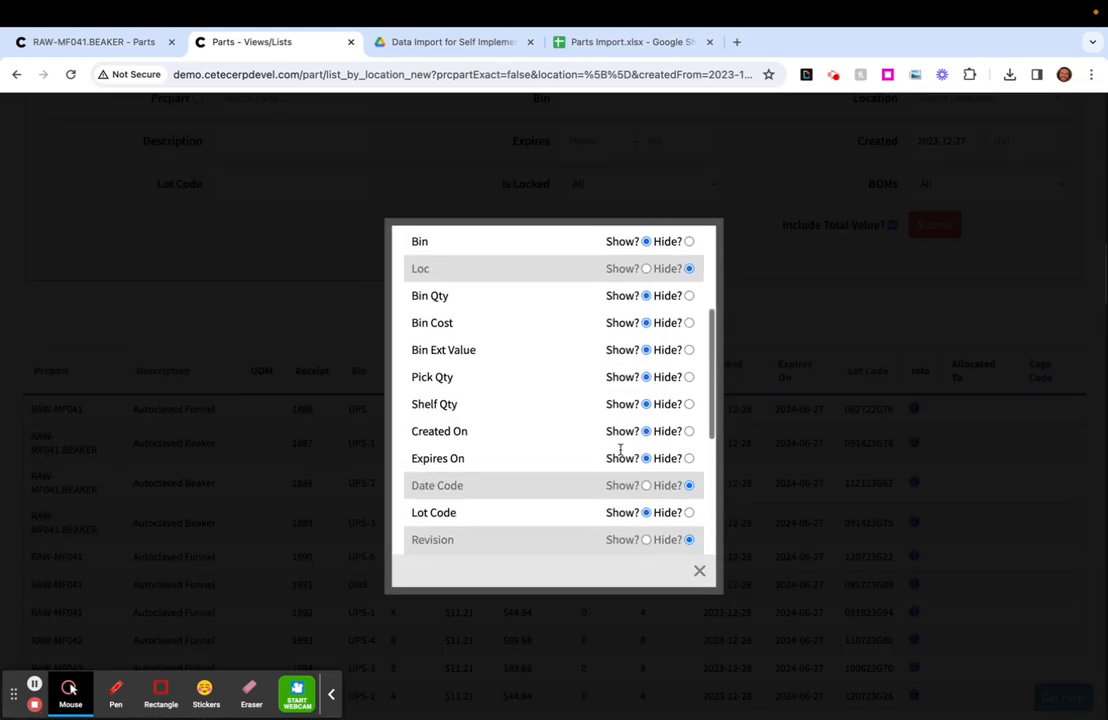
scroll(620, 453, down, 1)
click(639, 448)
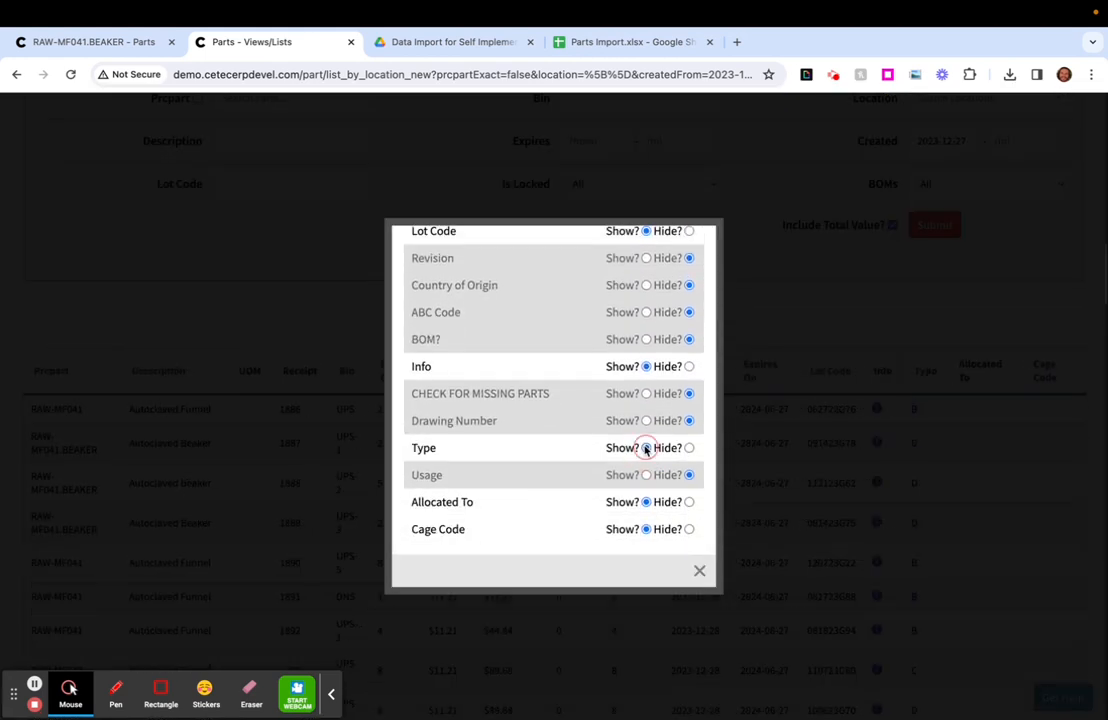
click(796, 324)
- Check the Type values of all imported parts in the bin list
scroll(910, 505, down, 5)
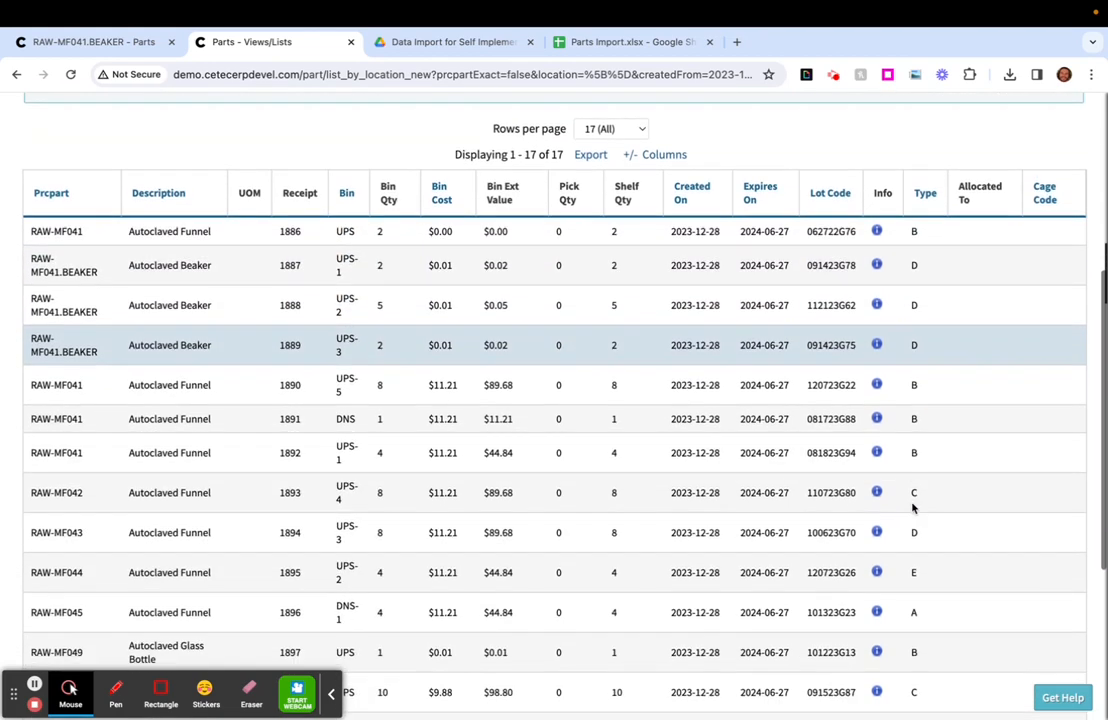
scroll(912, 503, down, 5)
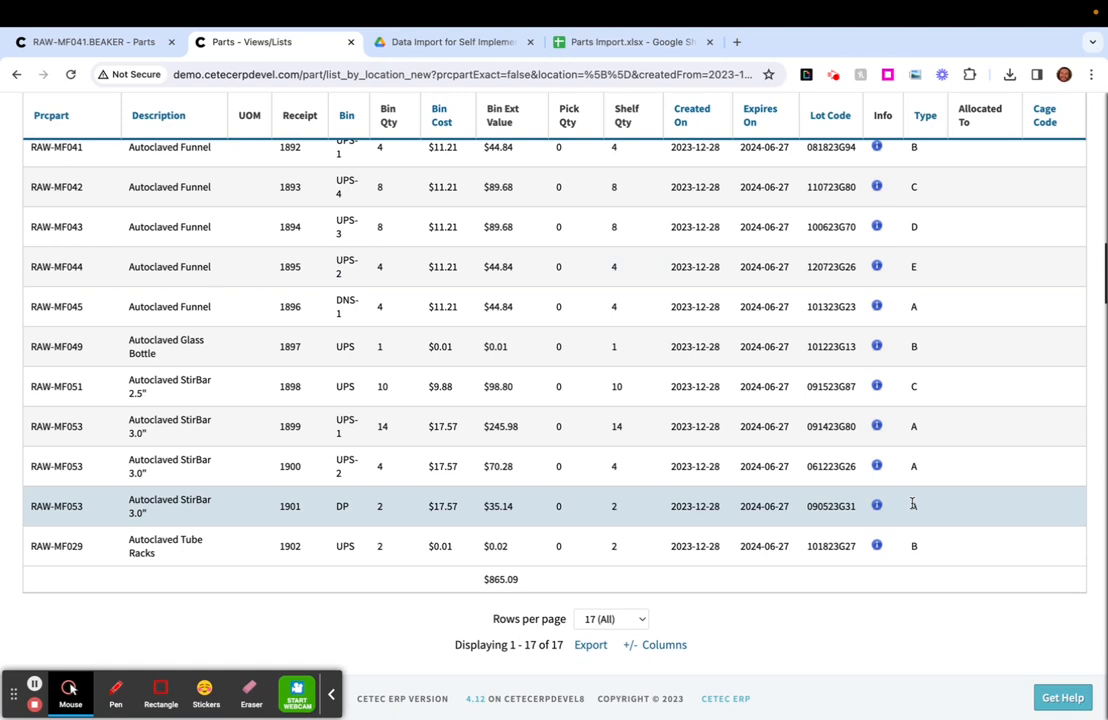
scroll(912, 505, up, 9)
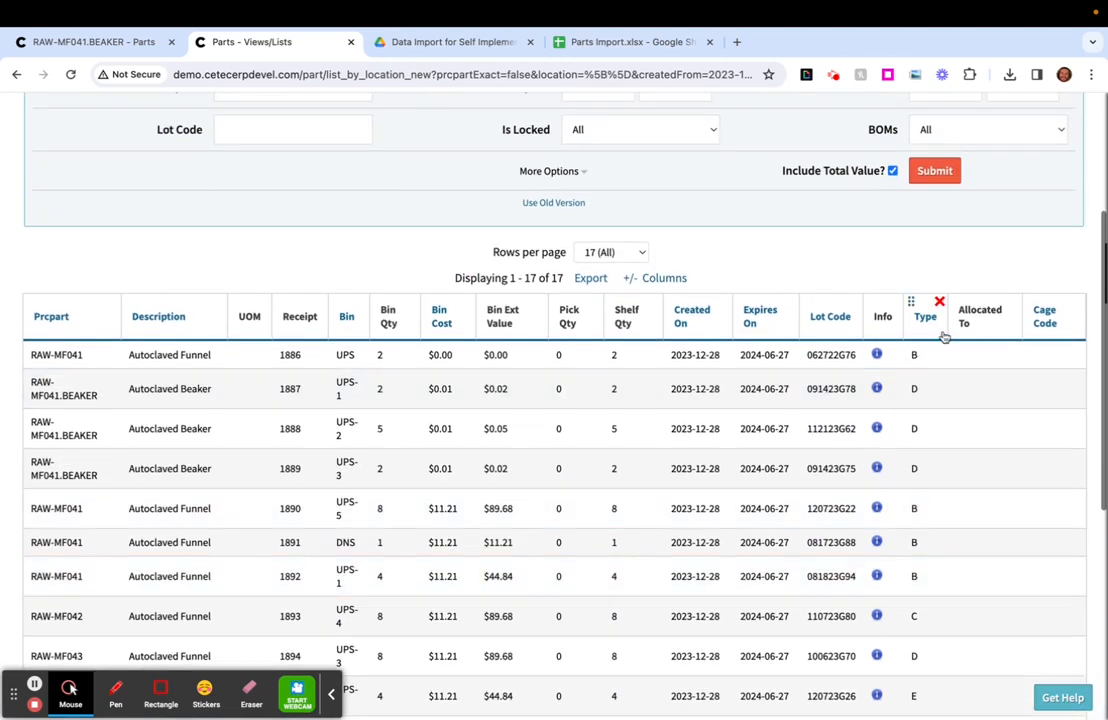
scroll(930, 490, up, 5)
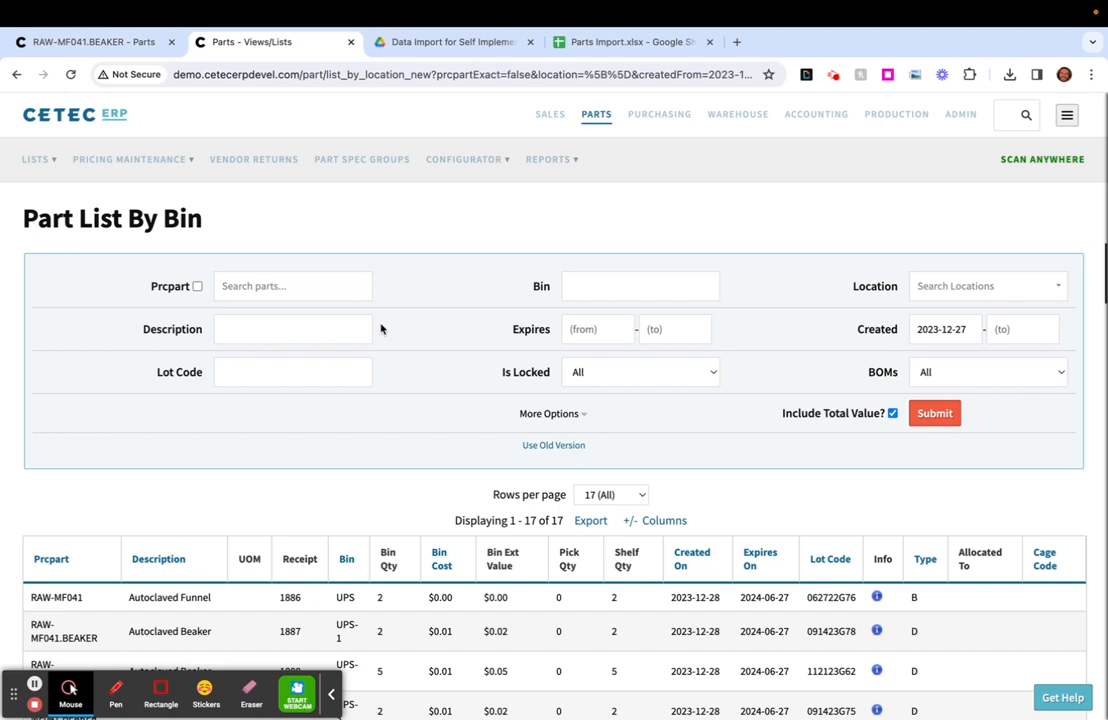
- Open the Part List in place of the RAW-MF041.BEAKER record and close the Part List By Bin tab
click(88, 45)
click(54, 163)
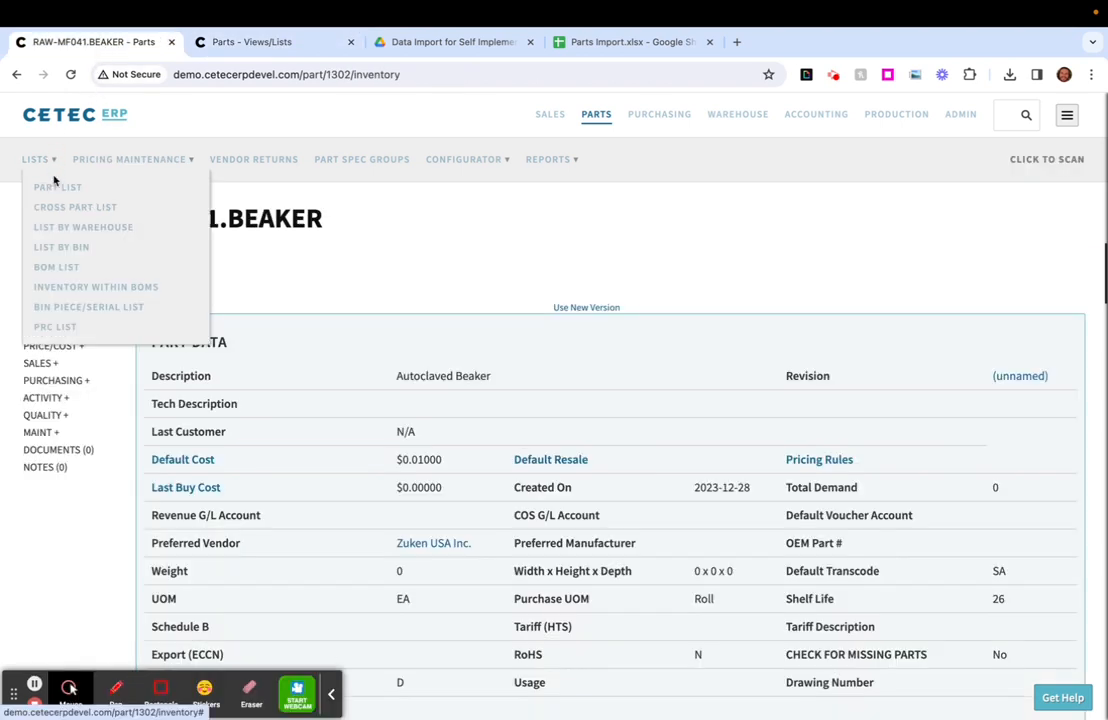
click(74, 188)
click(350, 42)
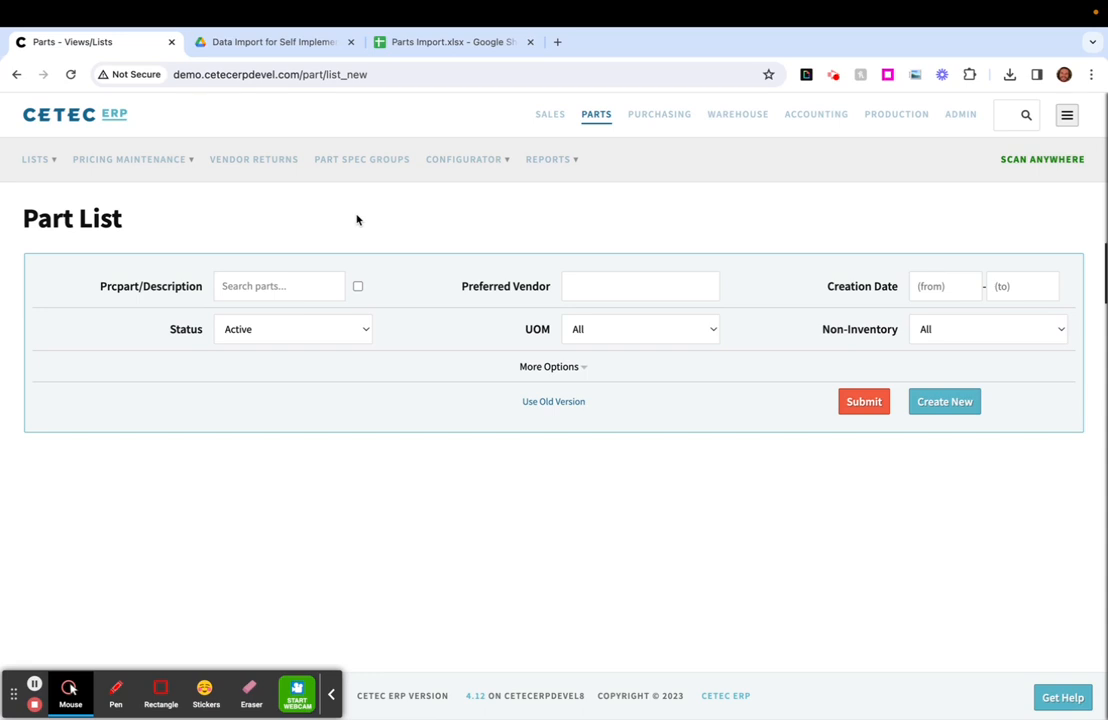
- Search the Part List for TLA1000 and check the matching part entry
click(275, 288)
text(TLA1000)
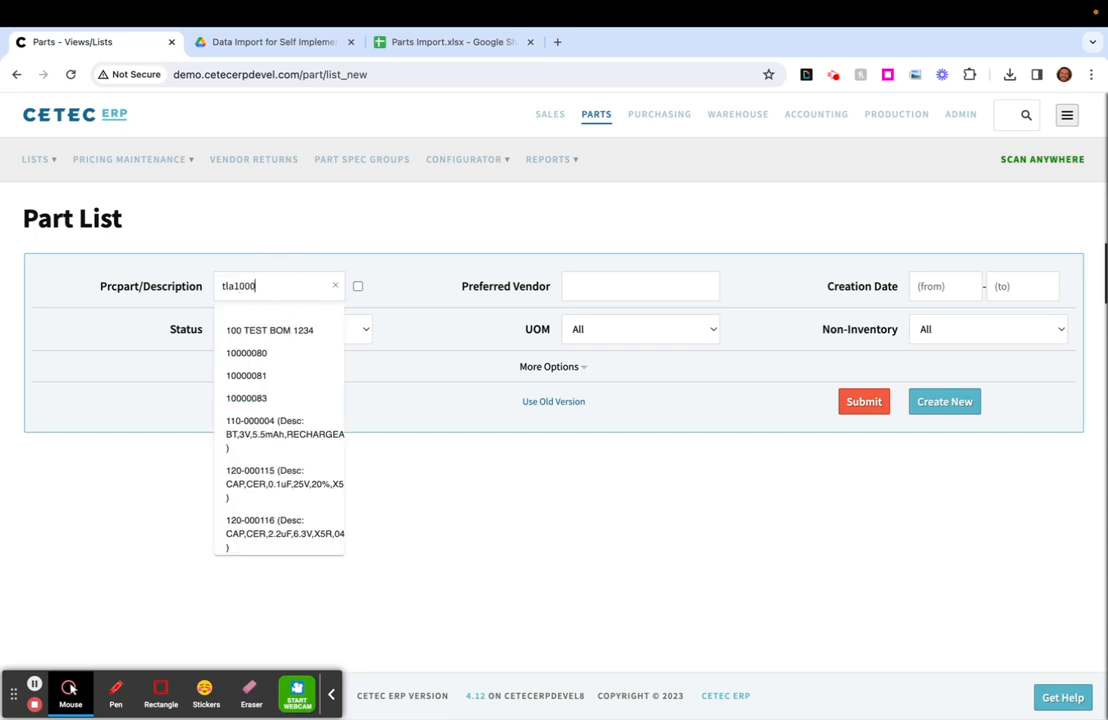
click(284, 329)
click(860, 402)
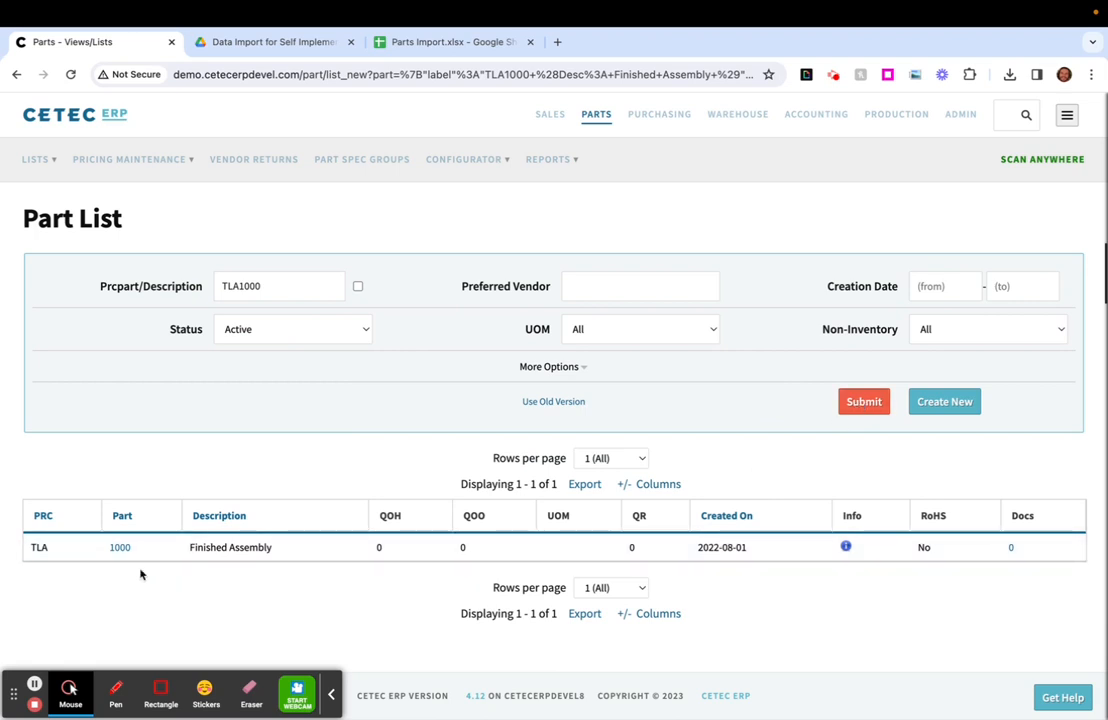
click(116, 549)
- Search the Part List for PRT1, choosing the suggestion described as Component C
double_click(274, 288)
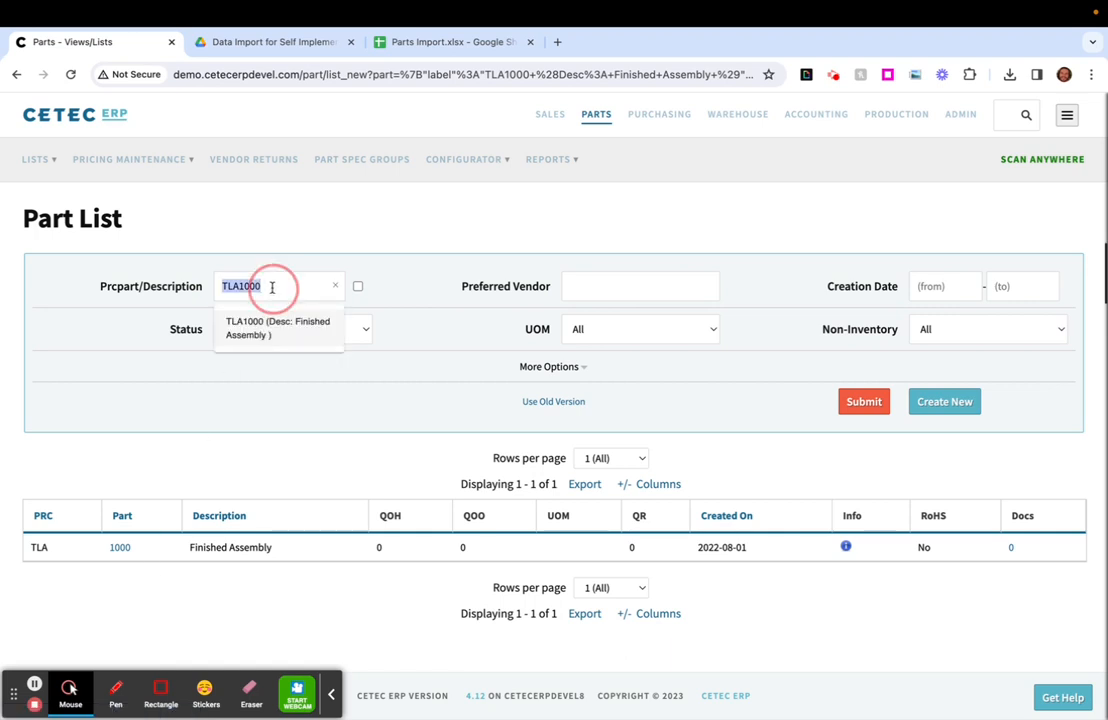
text(PRT4)
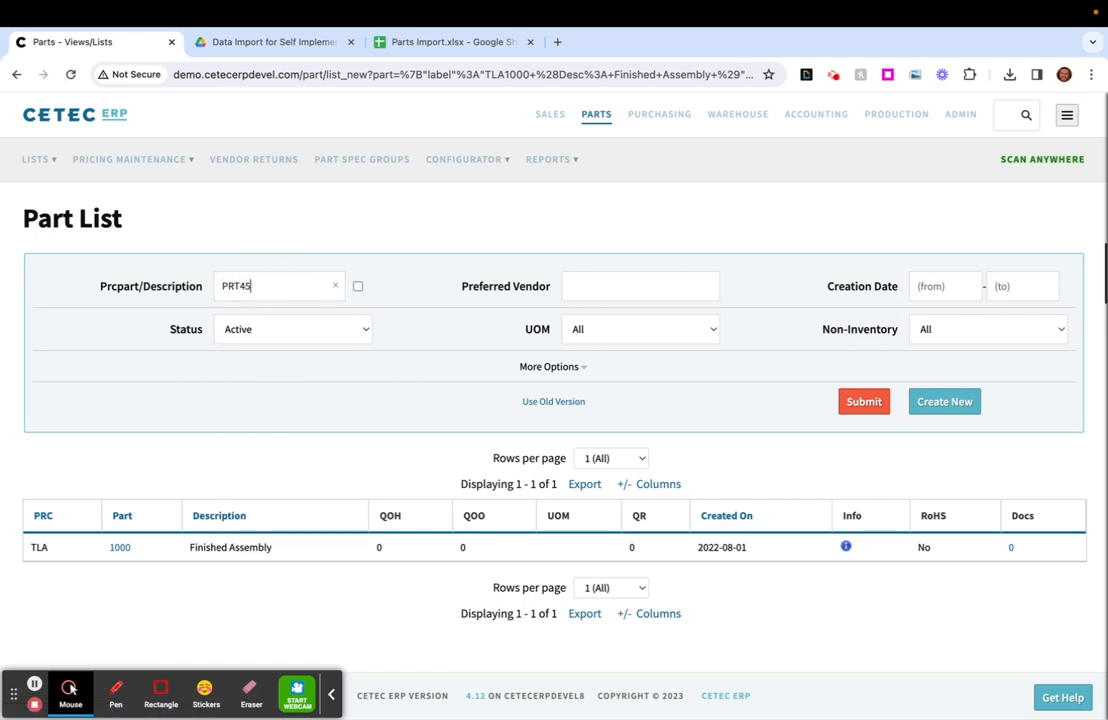
key(BackSpace)
text(1)
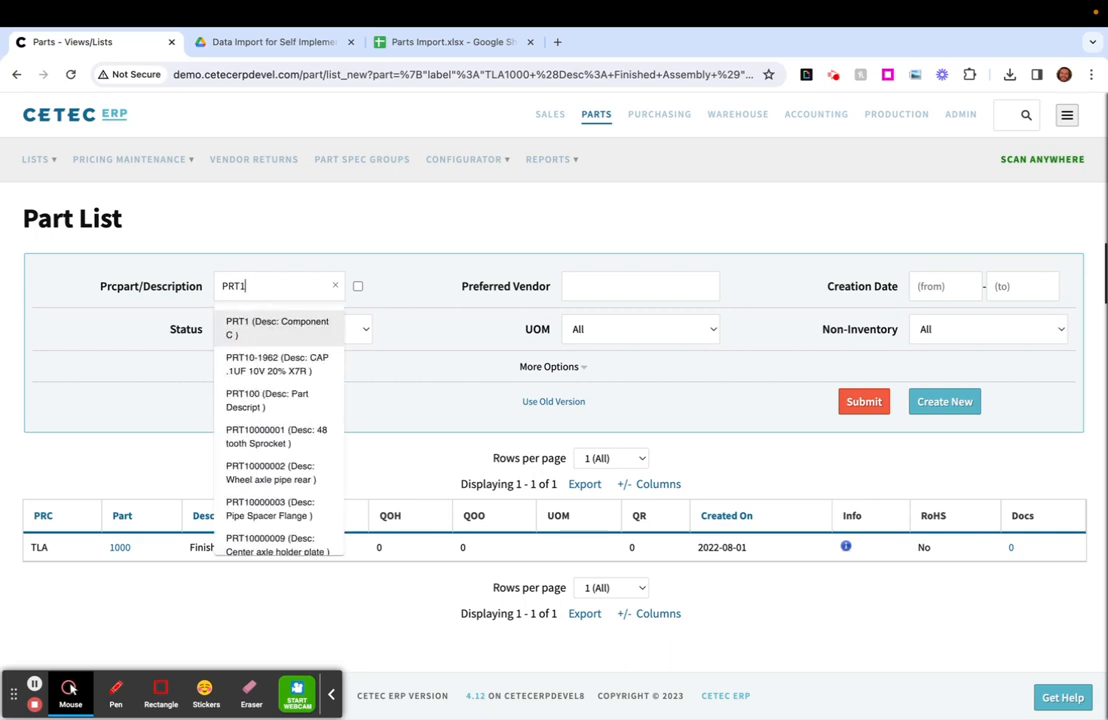
click(285, 328)
click(866, 404)
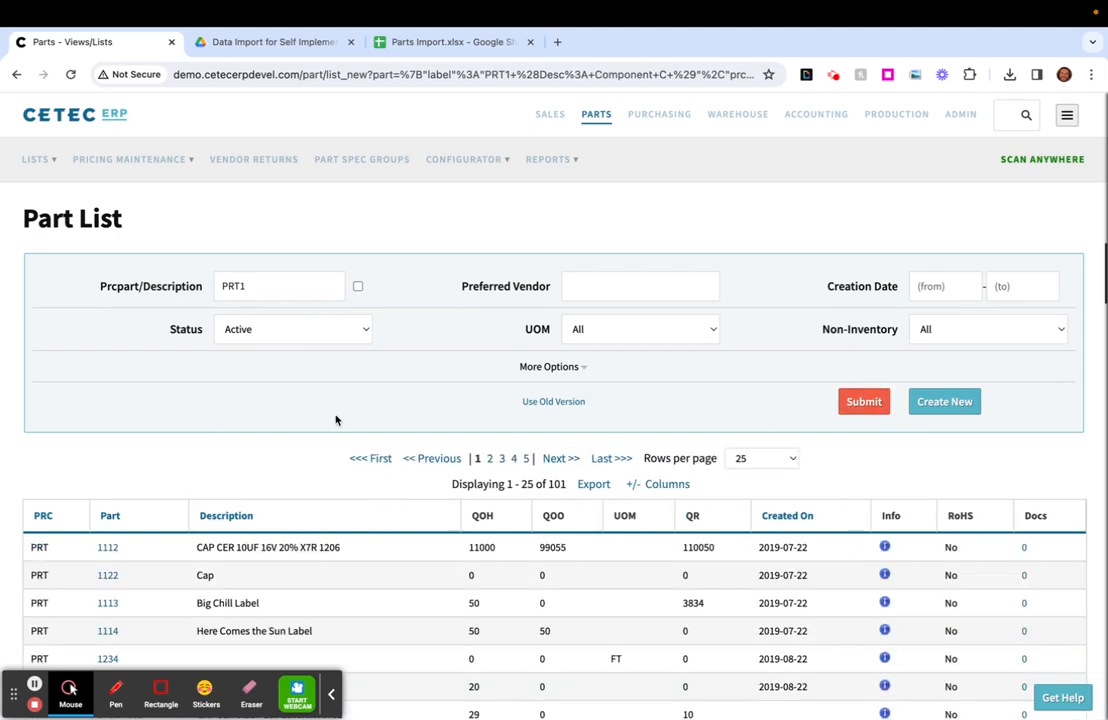
- Look through the PRT1 search results and check how many parts are listed
double_click(299, 289)
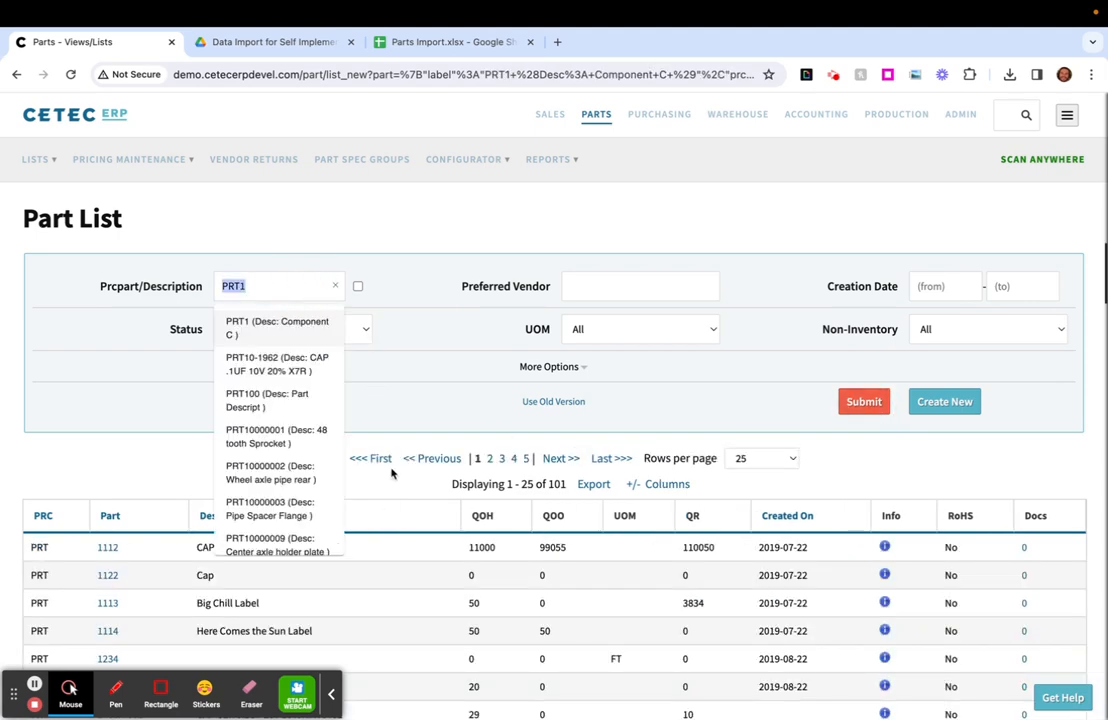
scroll(392, 473, down, 10)
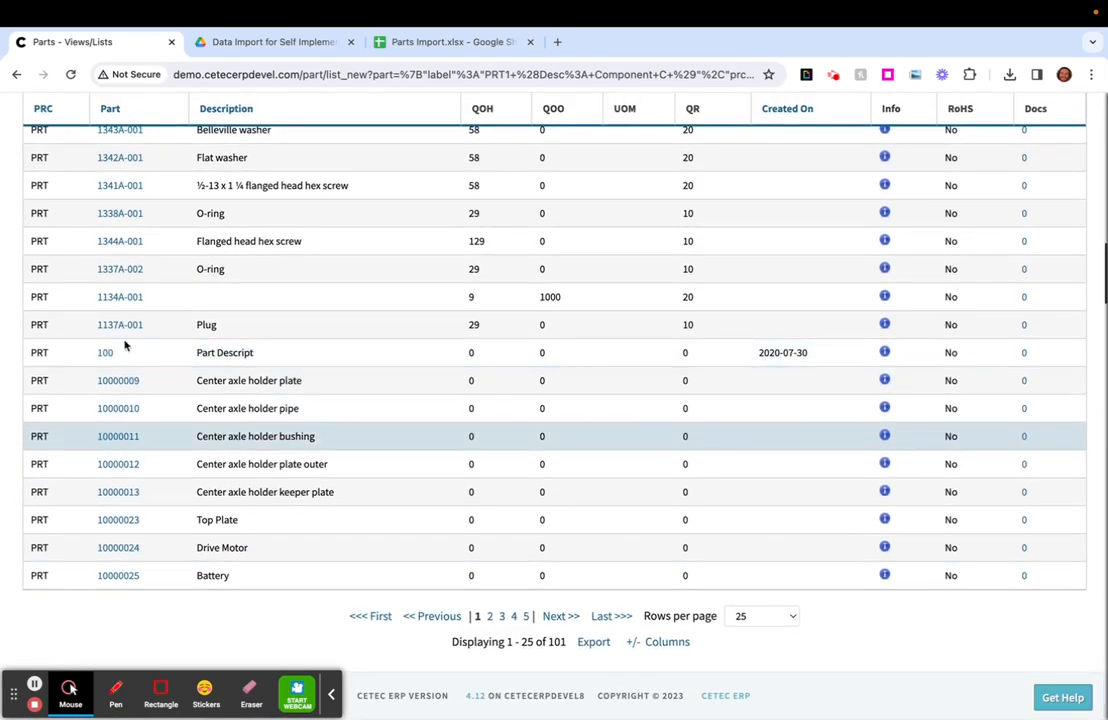
double_click(556, 642)
scroll(555, 653, up, 1)
scroll(556, 653, up, 10)
- Rerun the PRT1 search with the Prcpart/Description checkbox enabled and locate Component C in the results
click(358, 286)
click(865, 405)
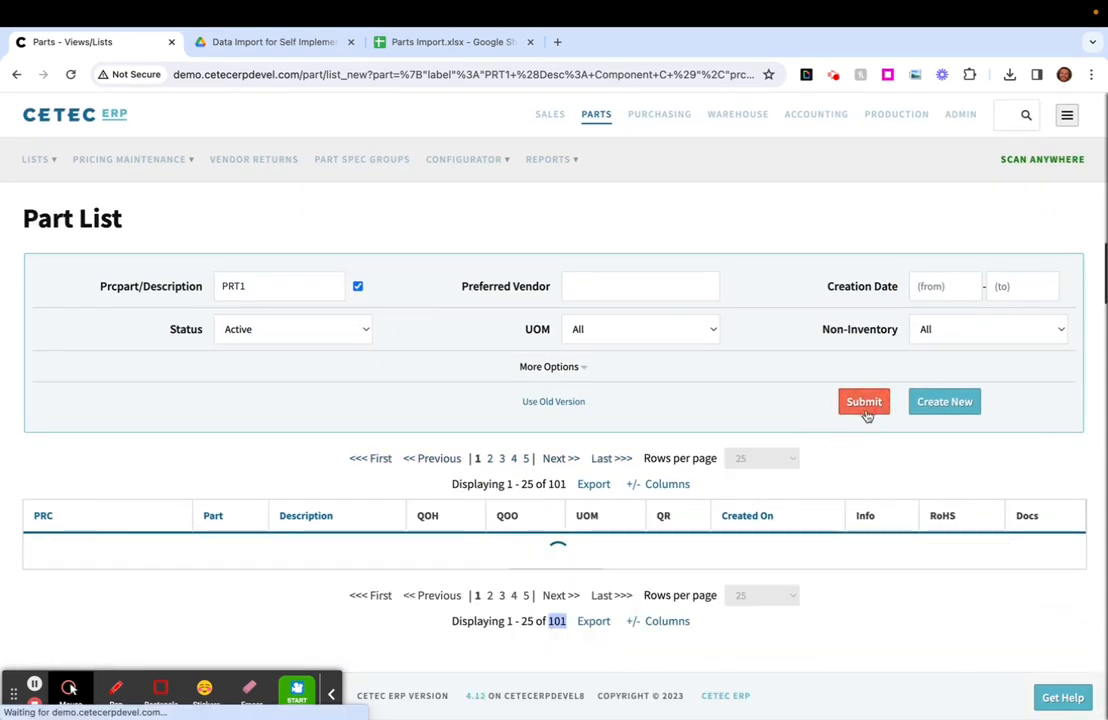
click(77, 547)
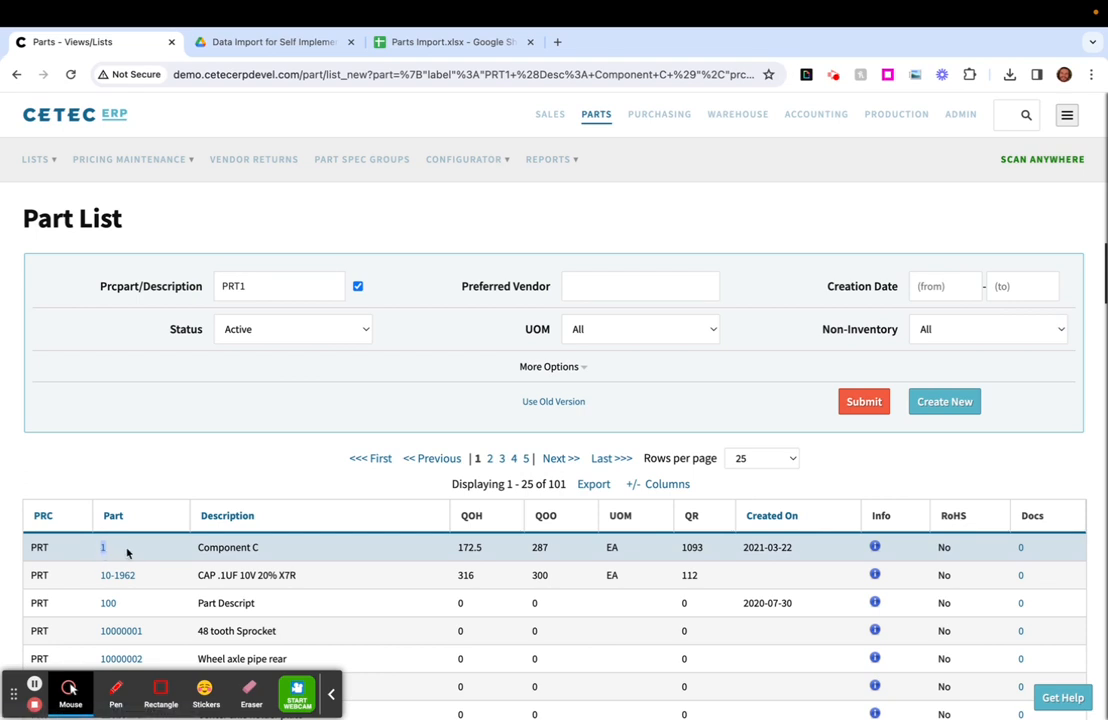
click(127, 553)
drag(117, 550, 67, 551)
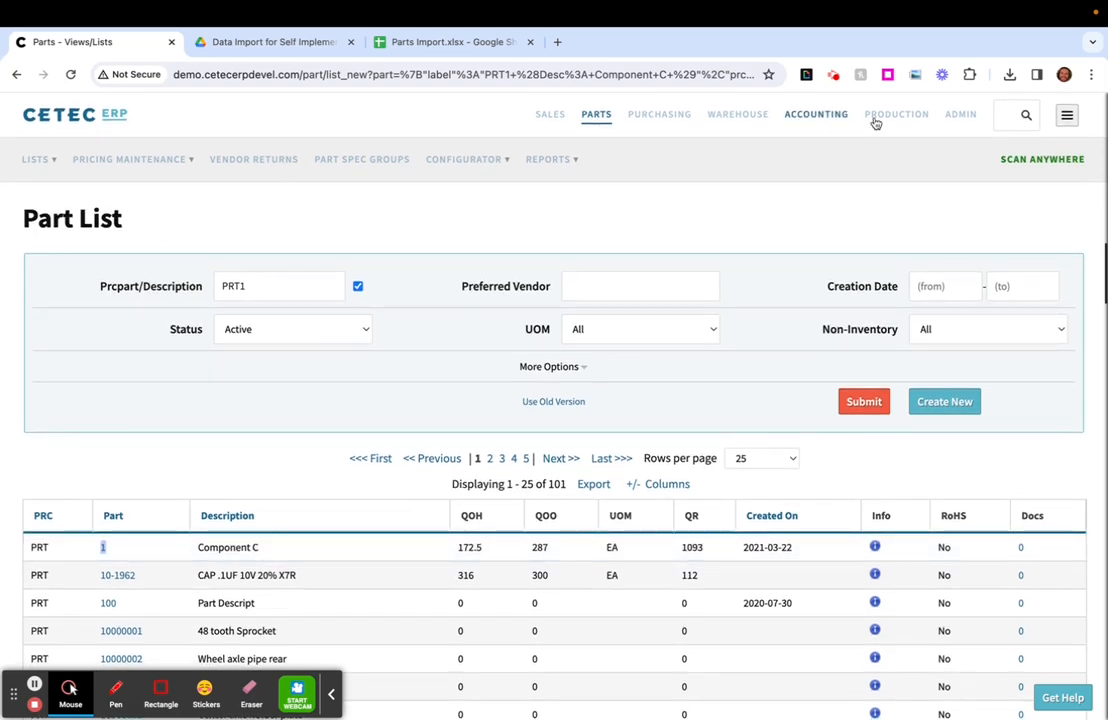
- Open the Import Data page and set the data type to import to BOMs
mouse_move(968, 121)
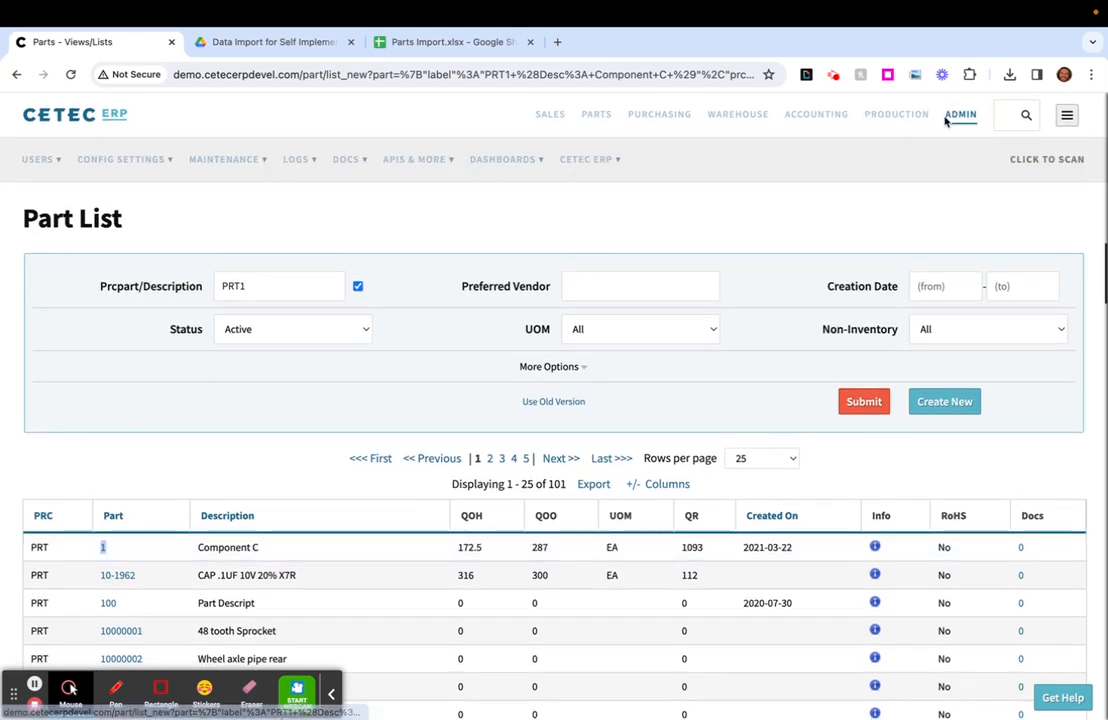
mouse_move(430, 171)
click(432, 232)
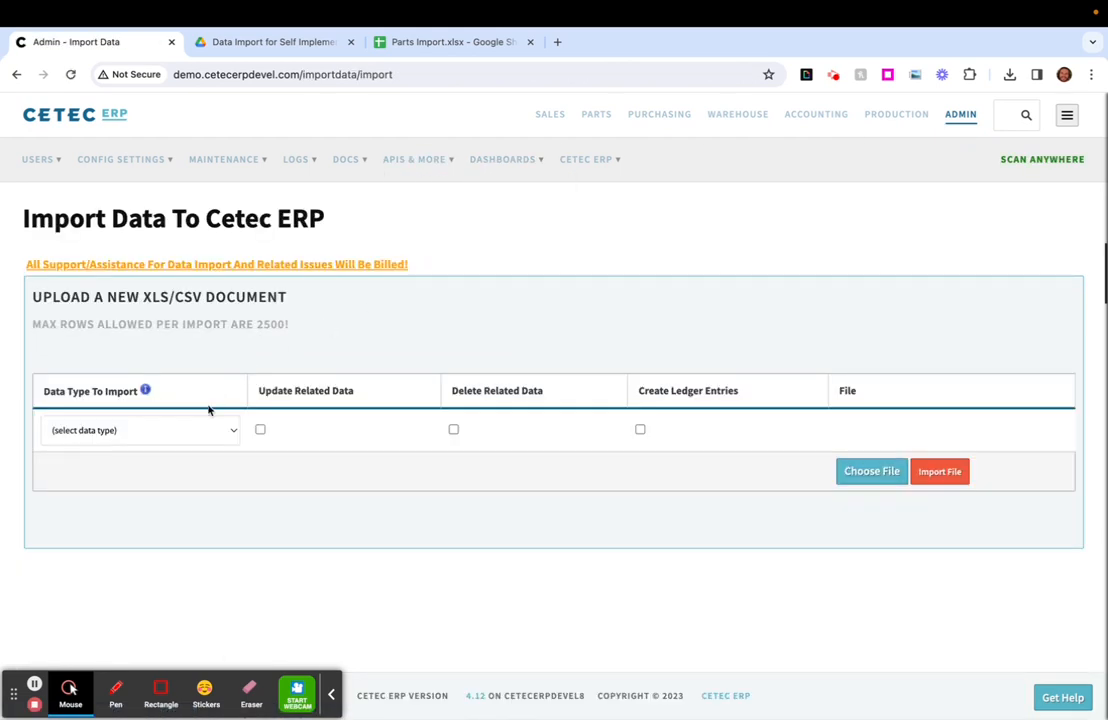
click(201, 429)
key(Return)
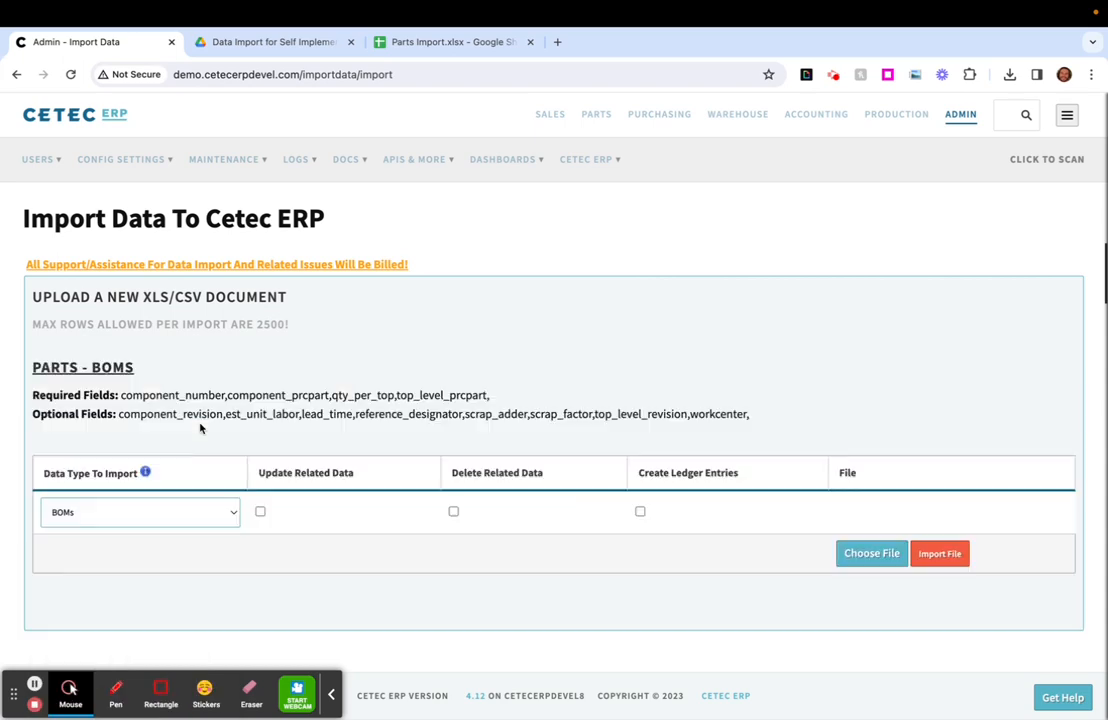
- Switch to Google Drive and open the BOM Import spreadsheet
click(293, 44)
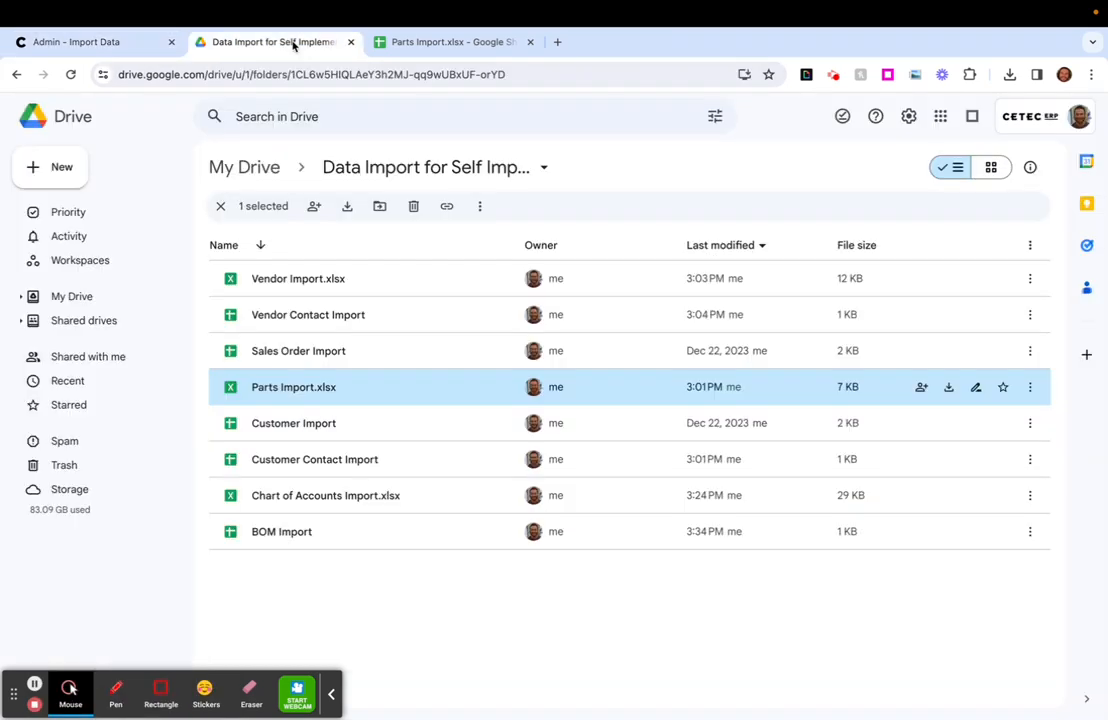
click(315, 537)
double_click(315, 537)
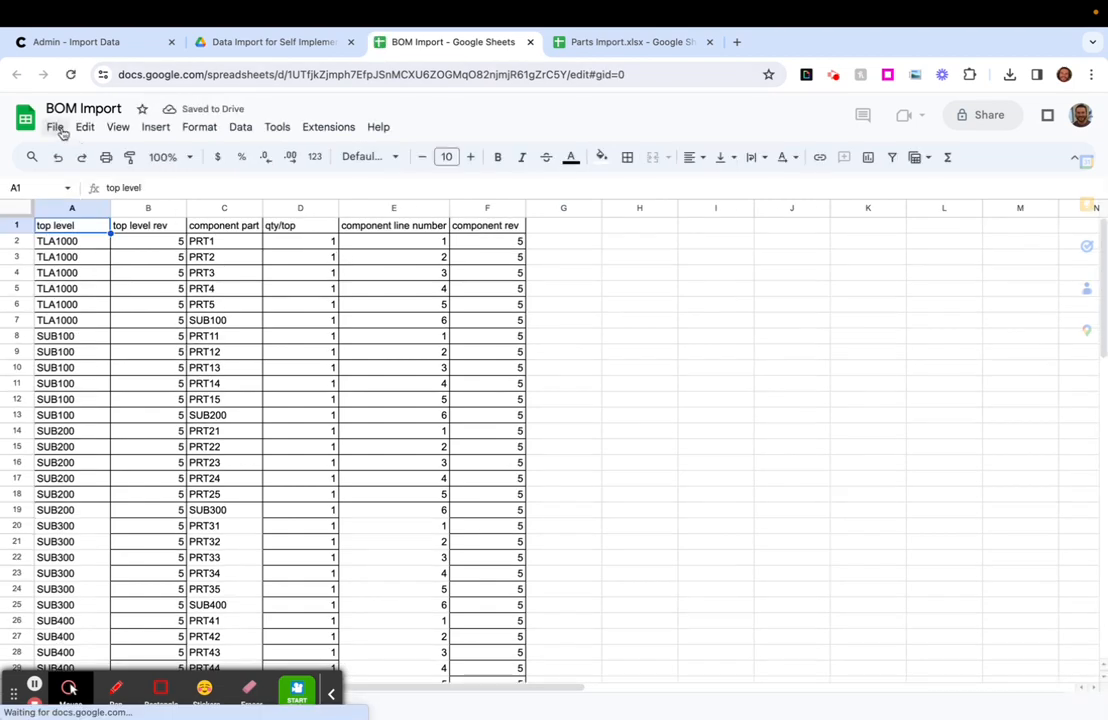
- Download the BOM Import spreadsheet as an Excel (.xlsx) file
click(55, 127)
mouse_move(131, 311)
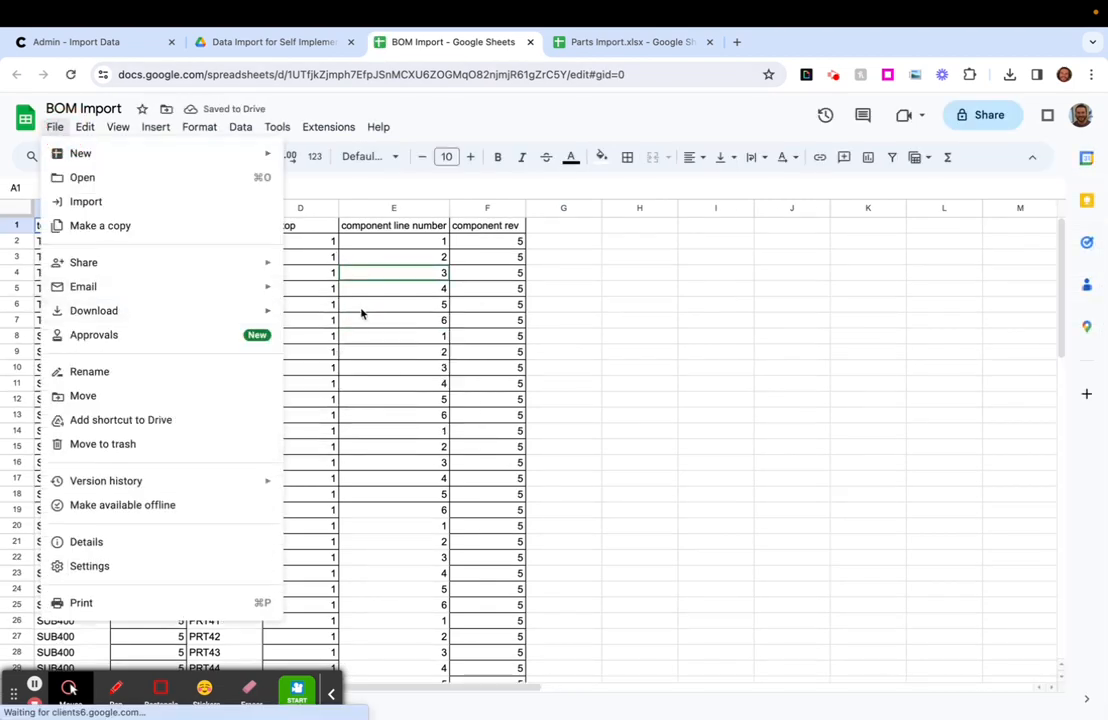
mouse_move(198, 314)
click(339, 318)
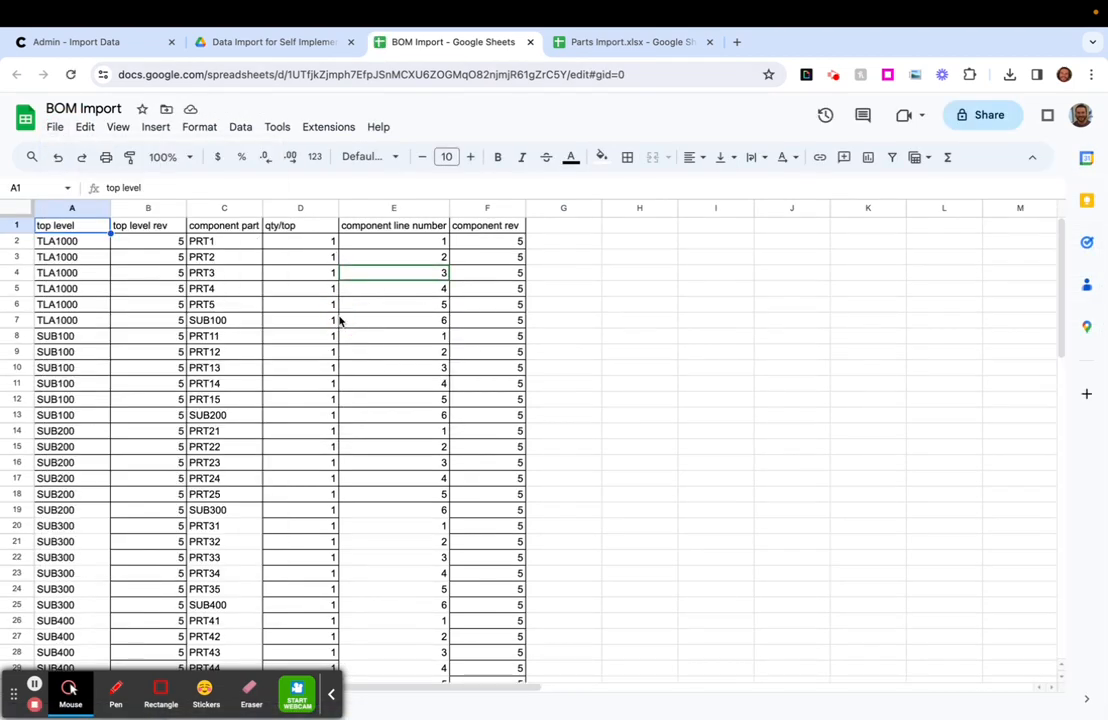
- Switch to Cetec ERP and upload BOM Import (2).xlsx as the file for the BOMs import
key(super+1)
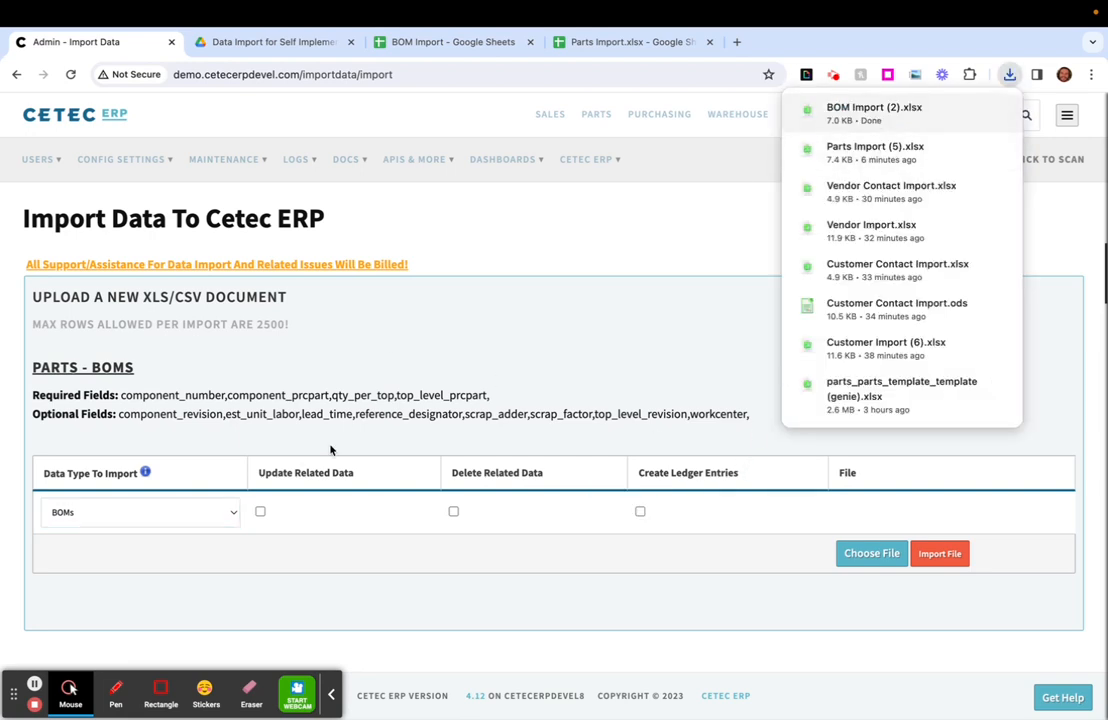
click(850, 555)
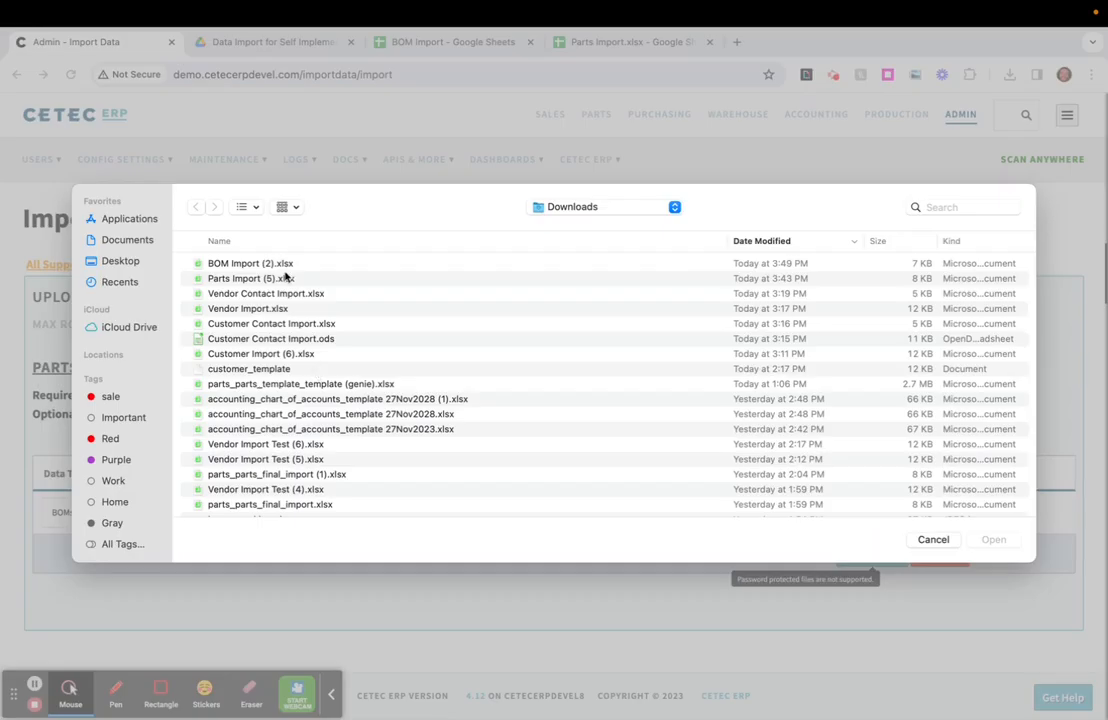
double_click(281, 260)
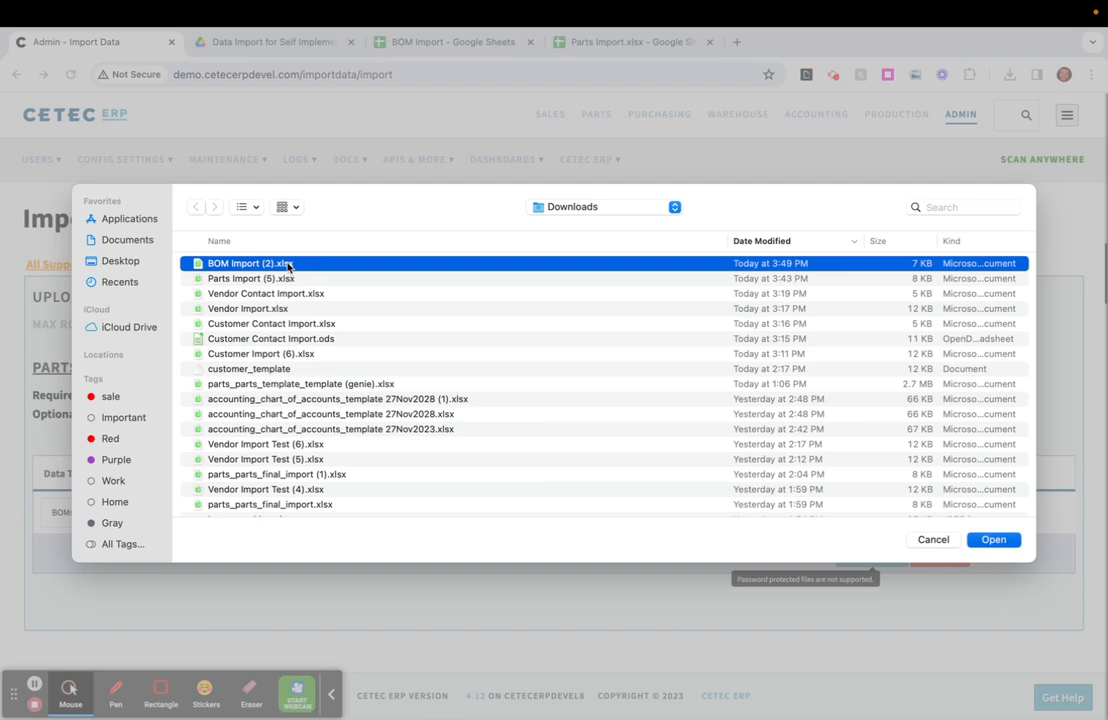
click(932, 556)
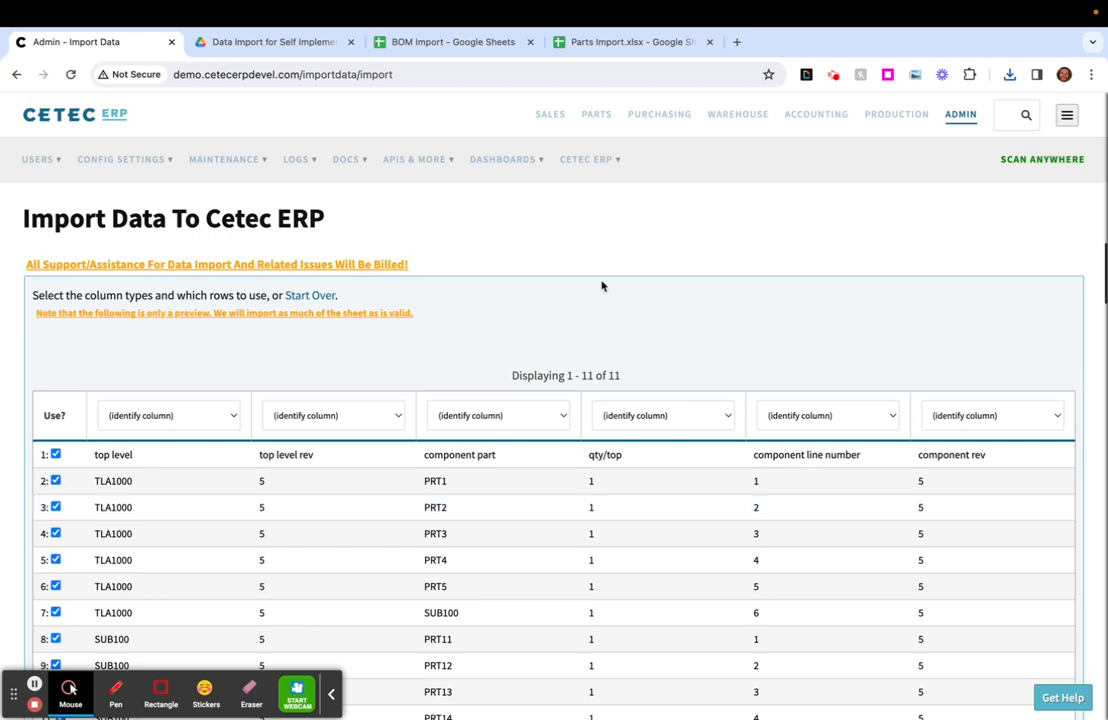
click(404, 166)
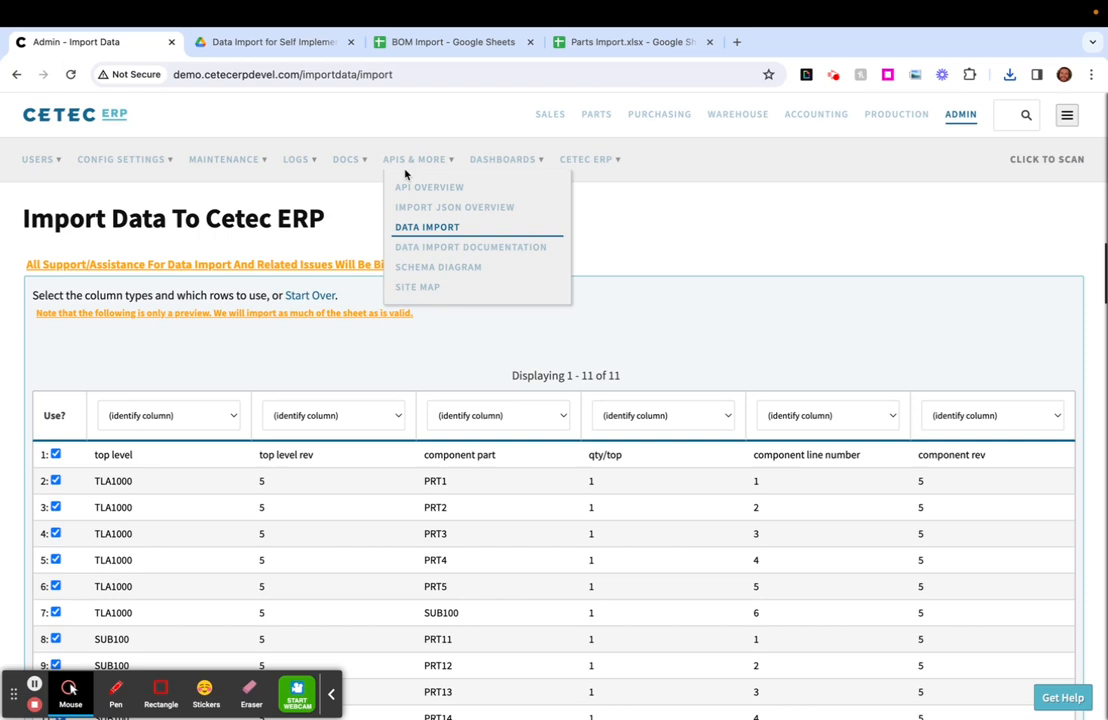
click(687, 227)
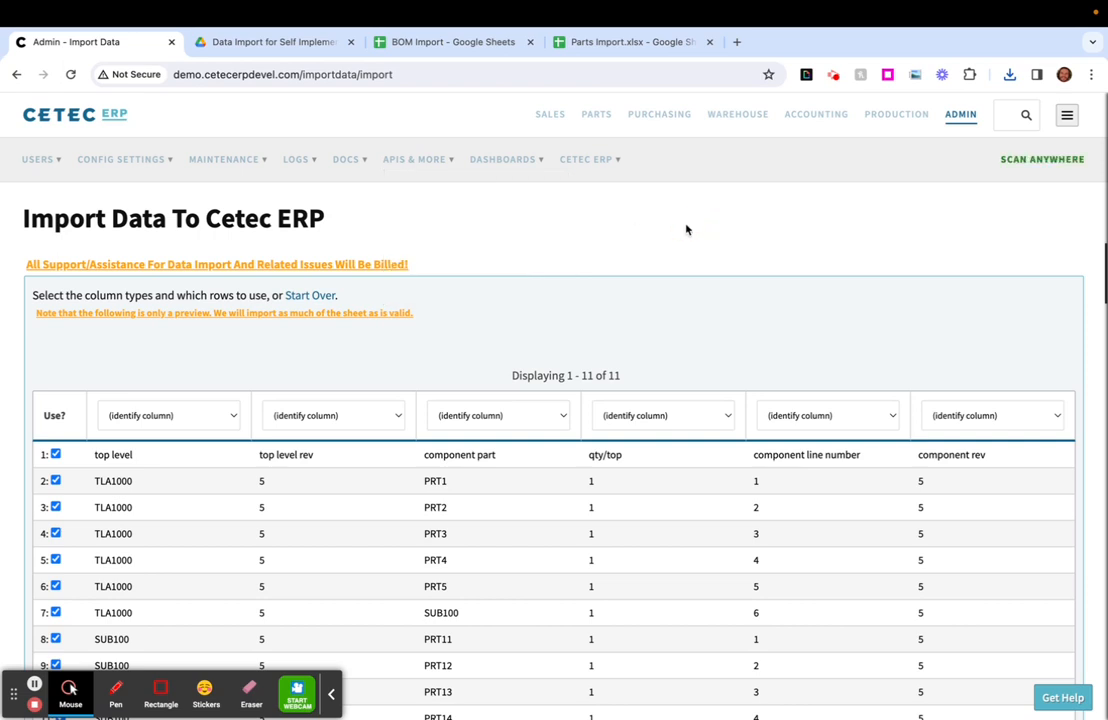
- Exclude header row 1 from the import and identify the top level column as Top Level Prcpart
scroll(295, 435, down, 1)
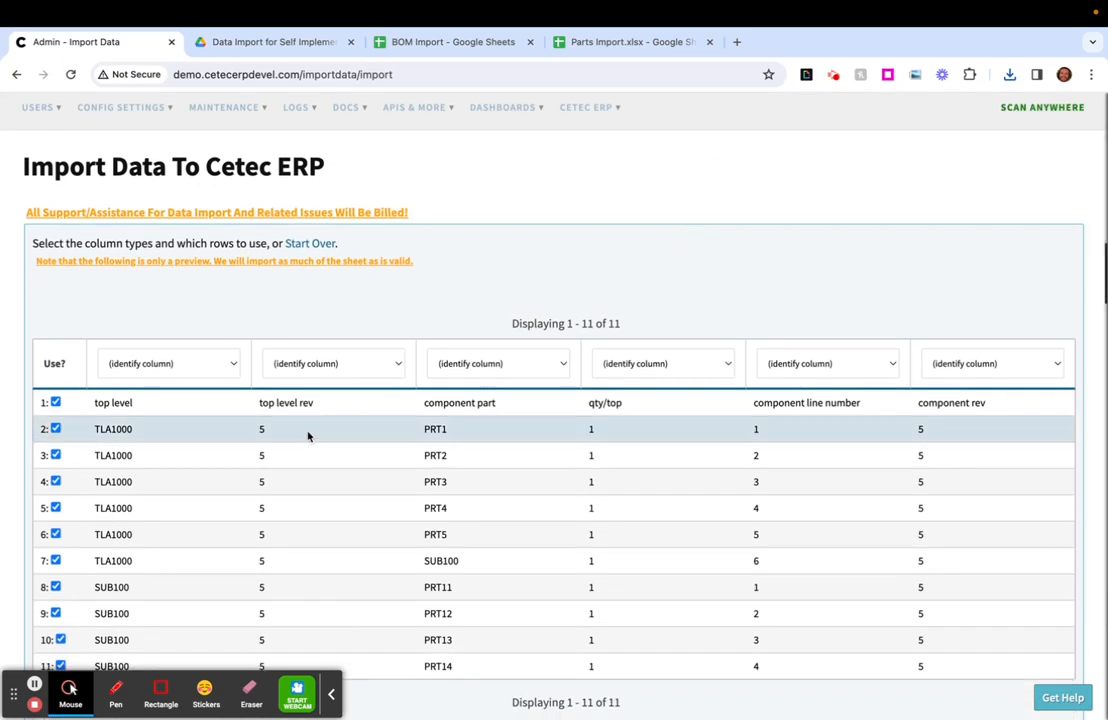
scroll(312, 438, down, 1)
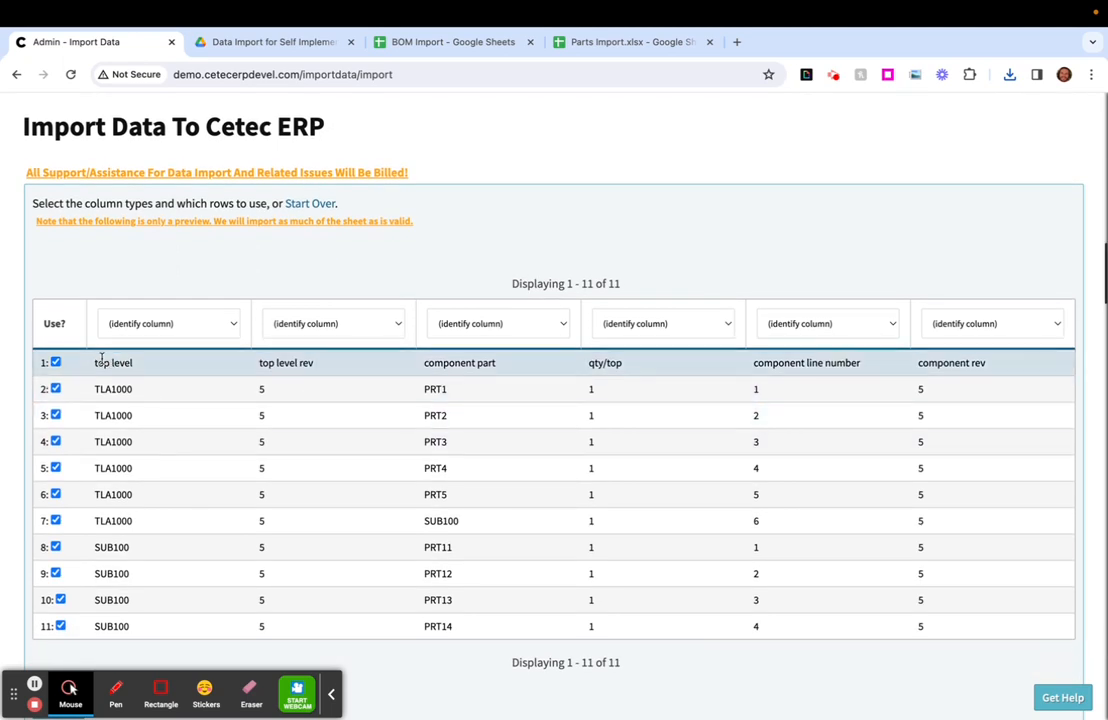
click(56, 363)
click(186, 331)
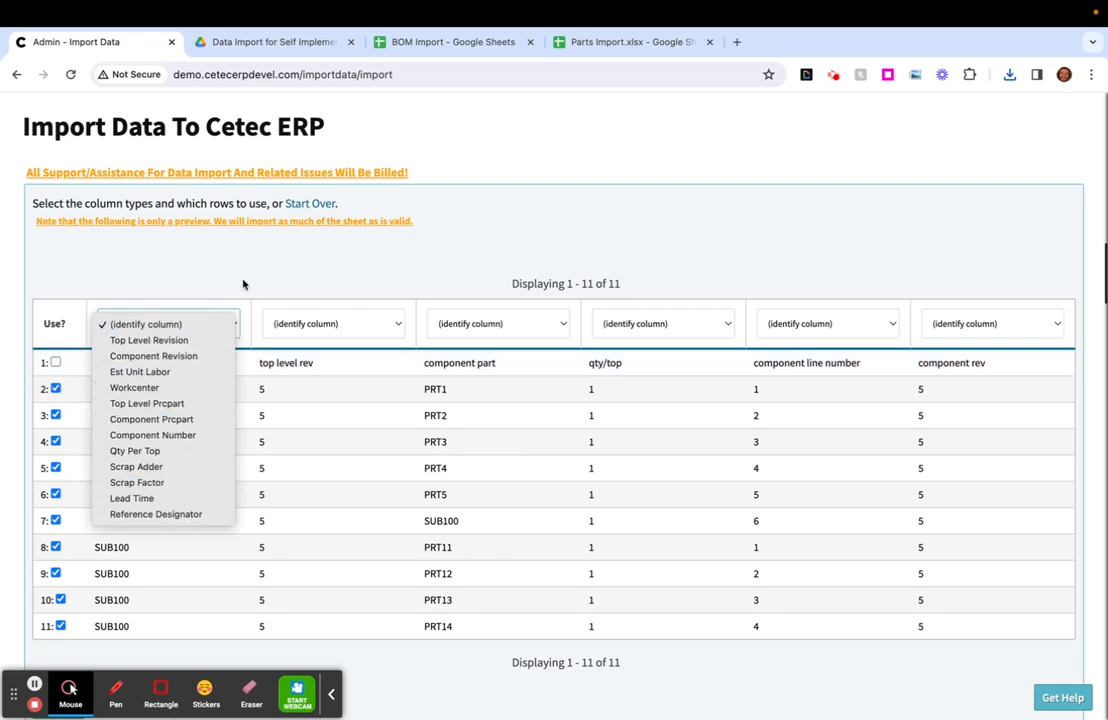
click(222, 328)
click(222, 325)
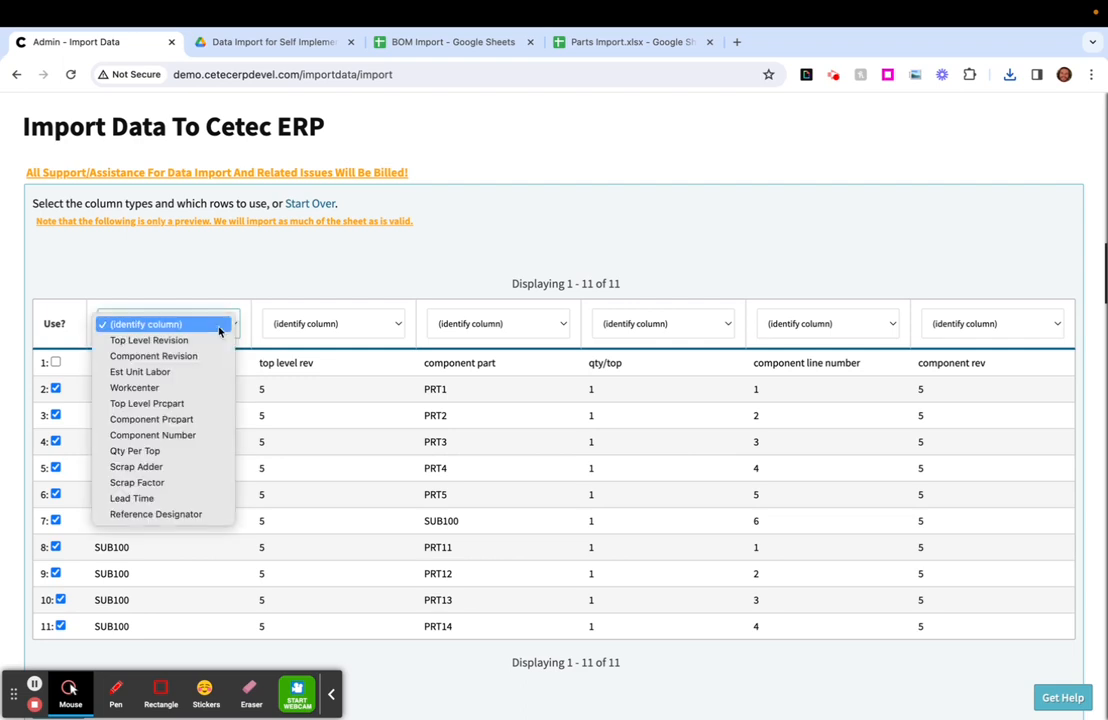
click(215, 407)
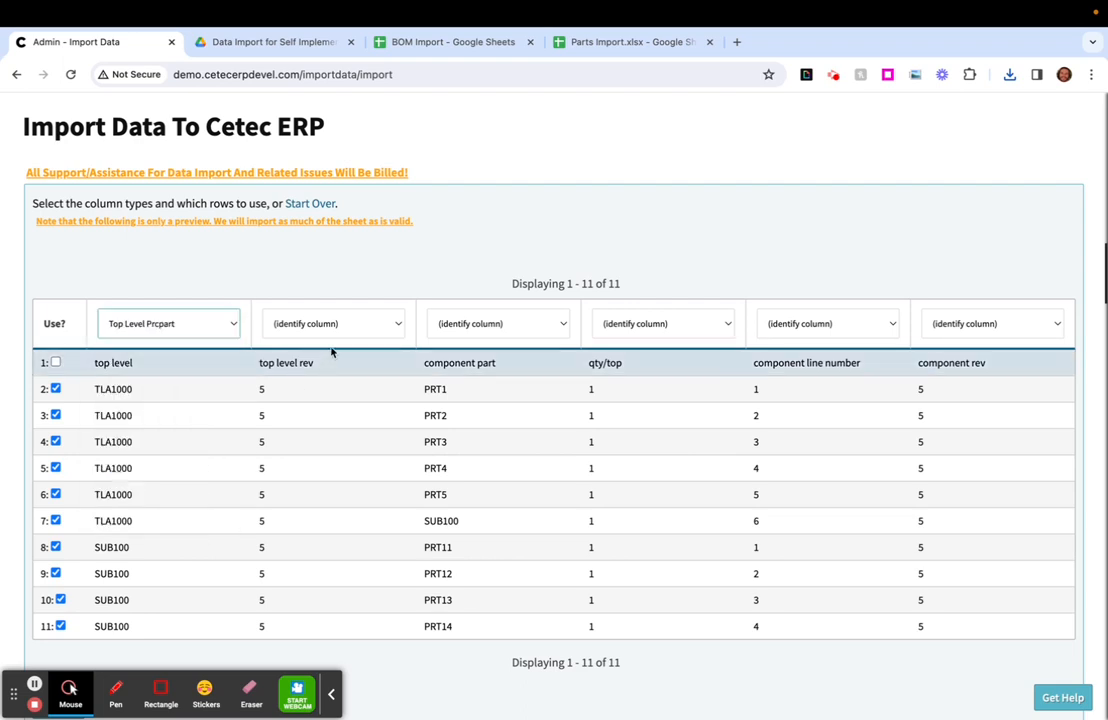
- Identify the top level rev column as Top Level Revision and the component part column as Component Prcpart
click(344, 325)
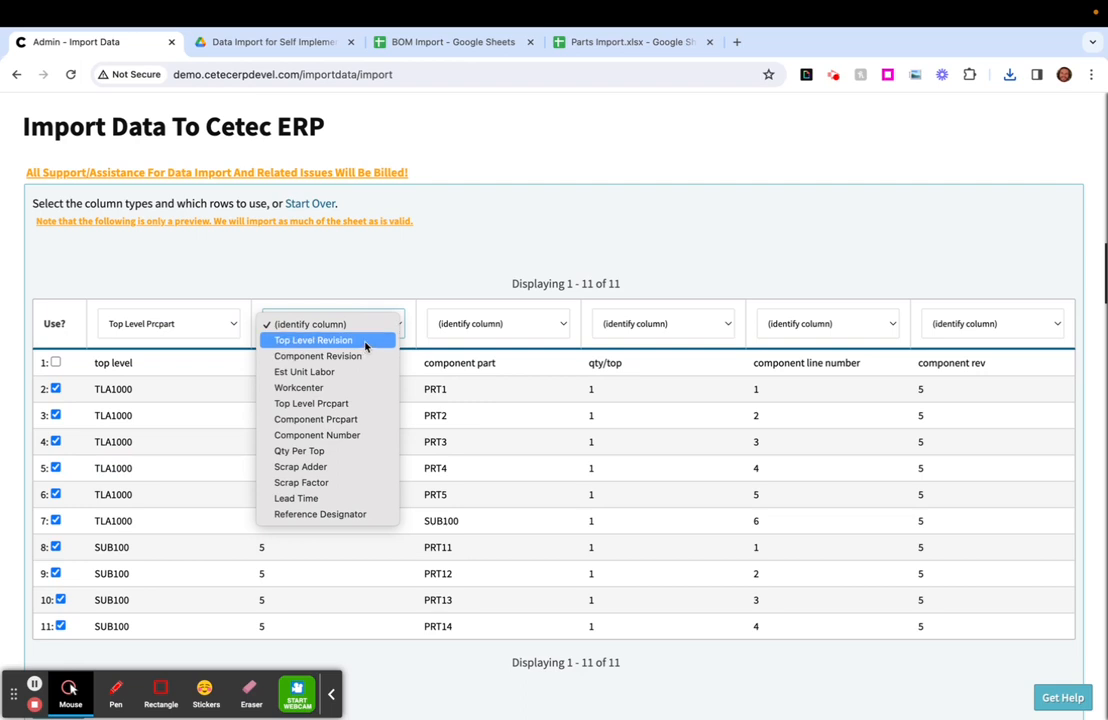
click(366, 346)
click(495, 334)
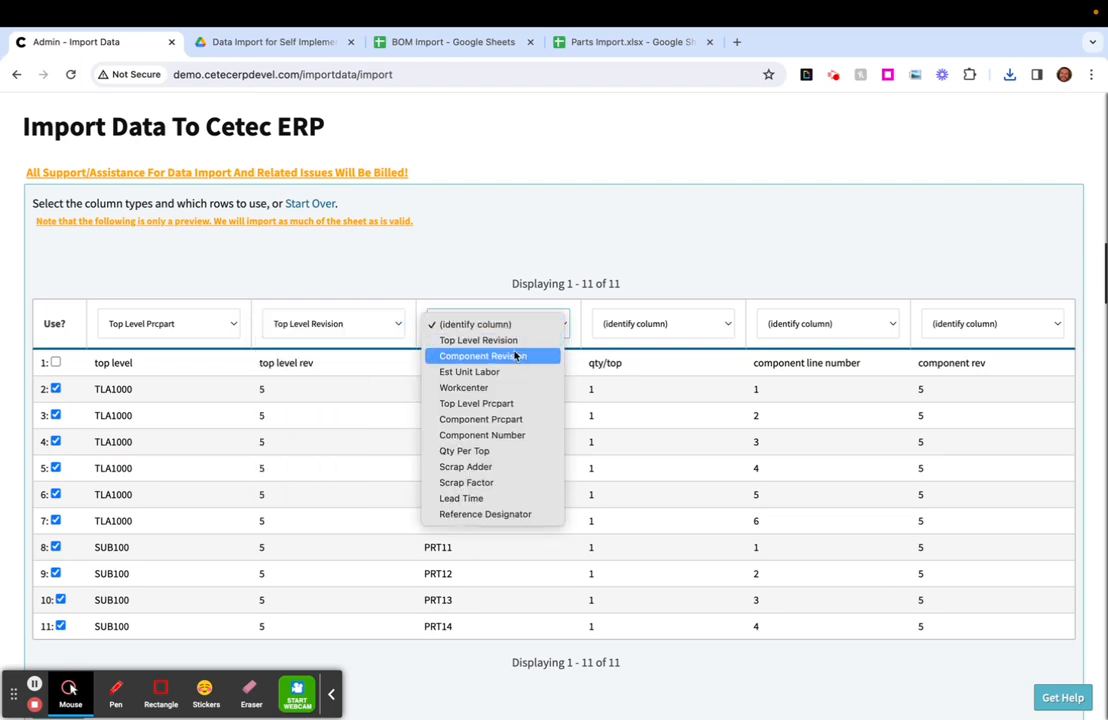
click(521, 421)
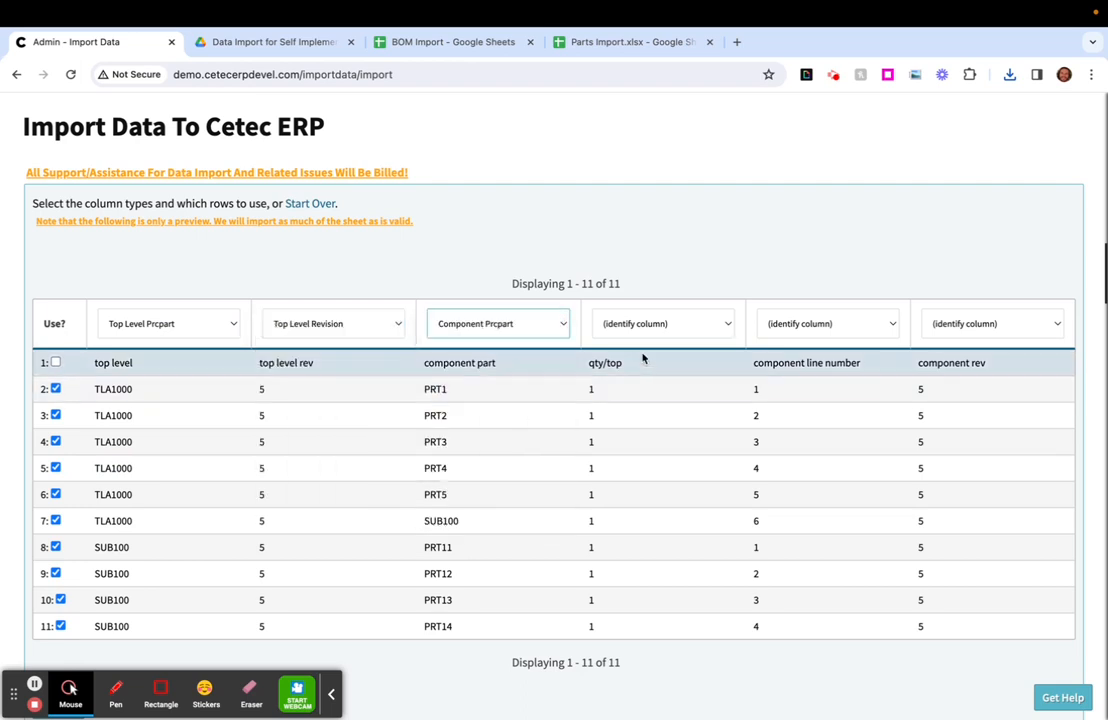
- Map qty/top to Qty Per Top, component line number to Component Number, and component rev to Component Revision
click(662, 326)
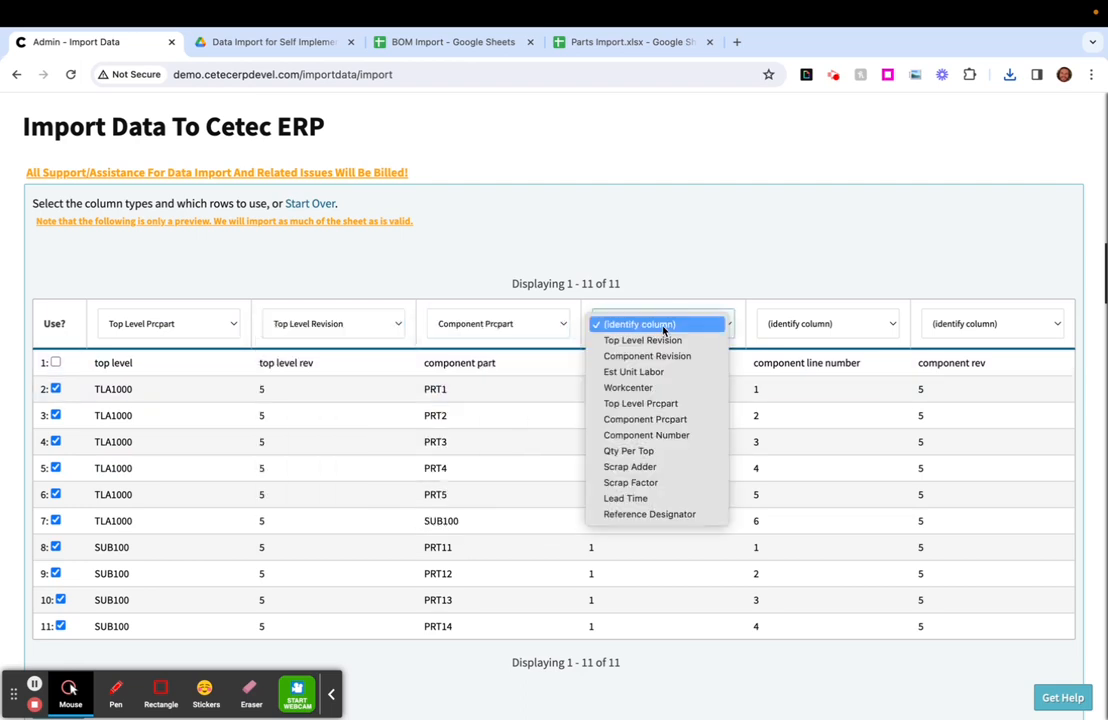
click(663, 450)
click(841, 329)
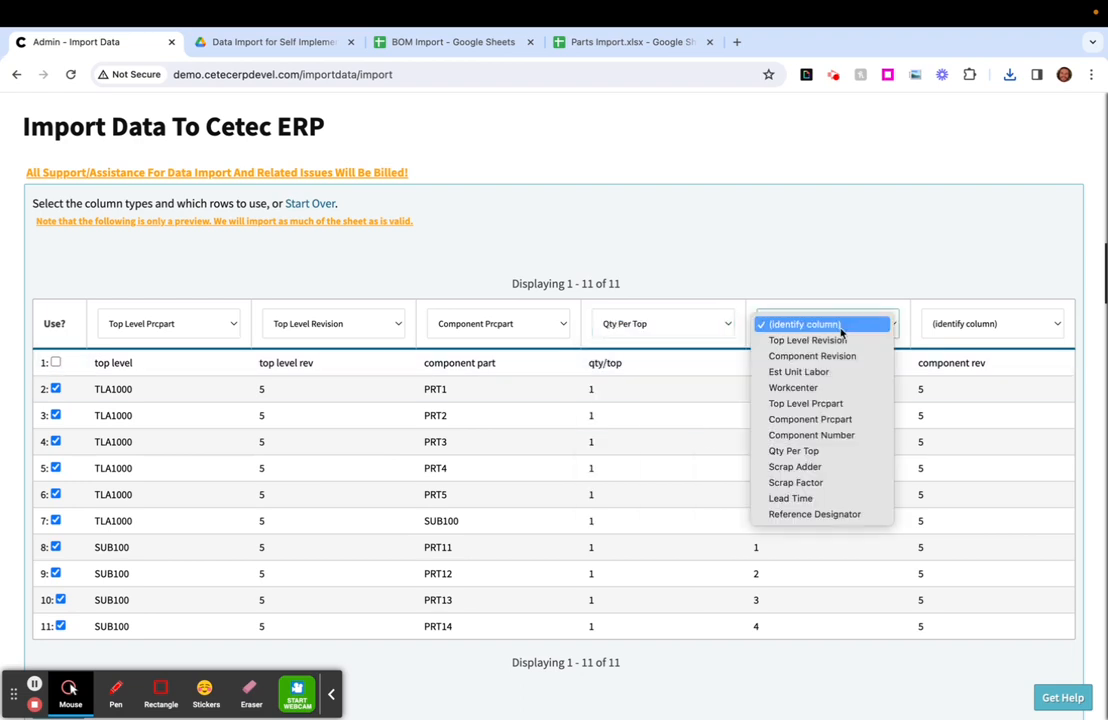
click(852, 435)
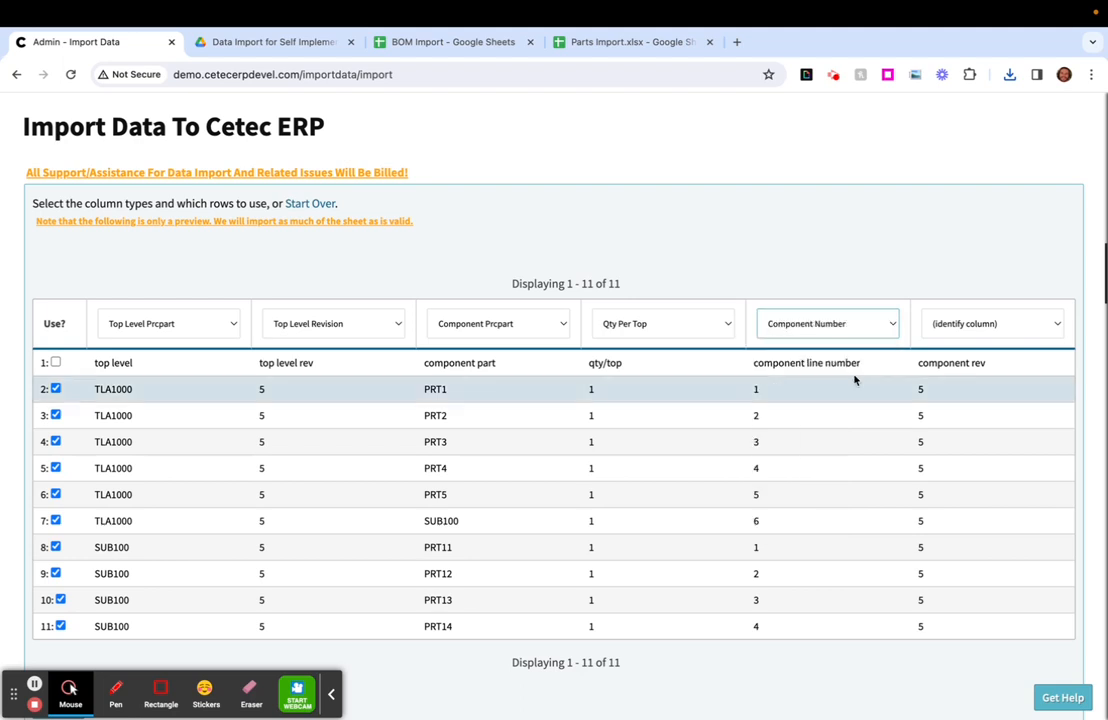
click(960, 324)
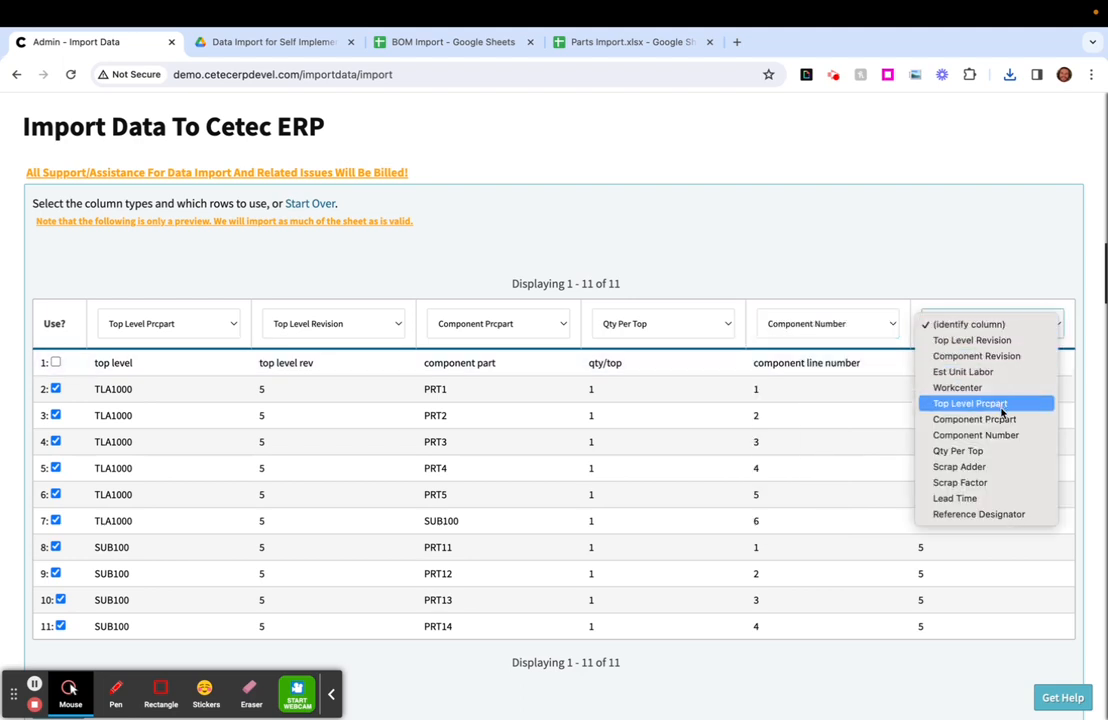
click(1017, 362)
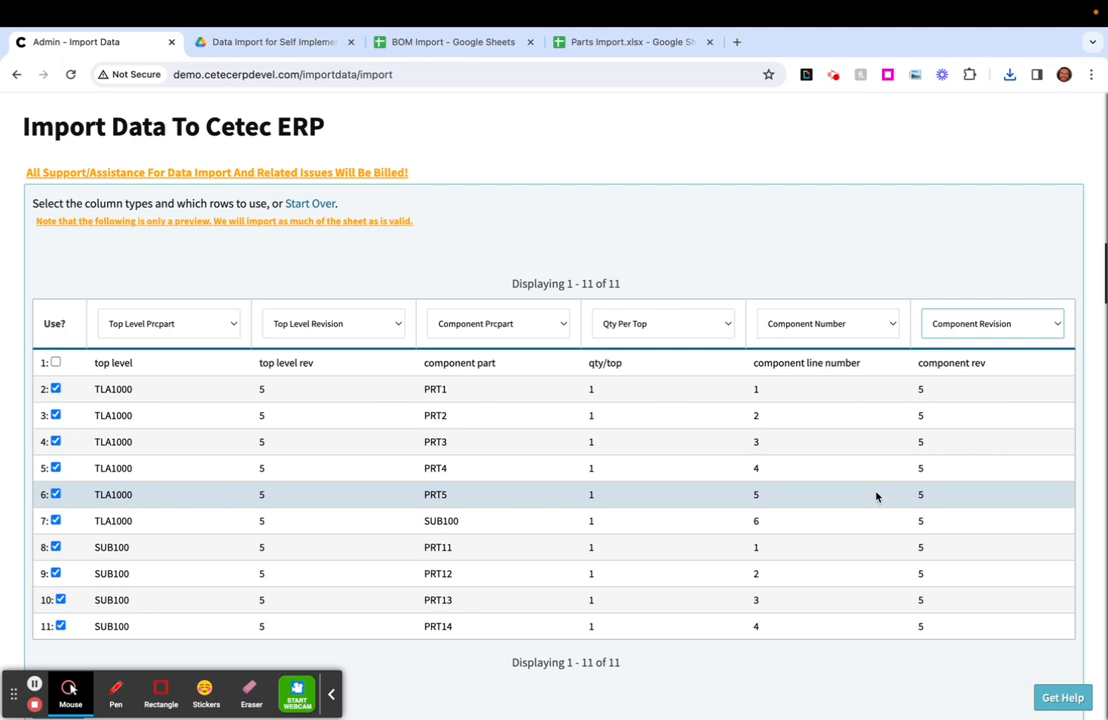
- Update the import preview with the column mapping and finish the BOMs import
scroll(420, 530, down, 2)
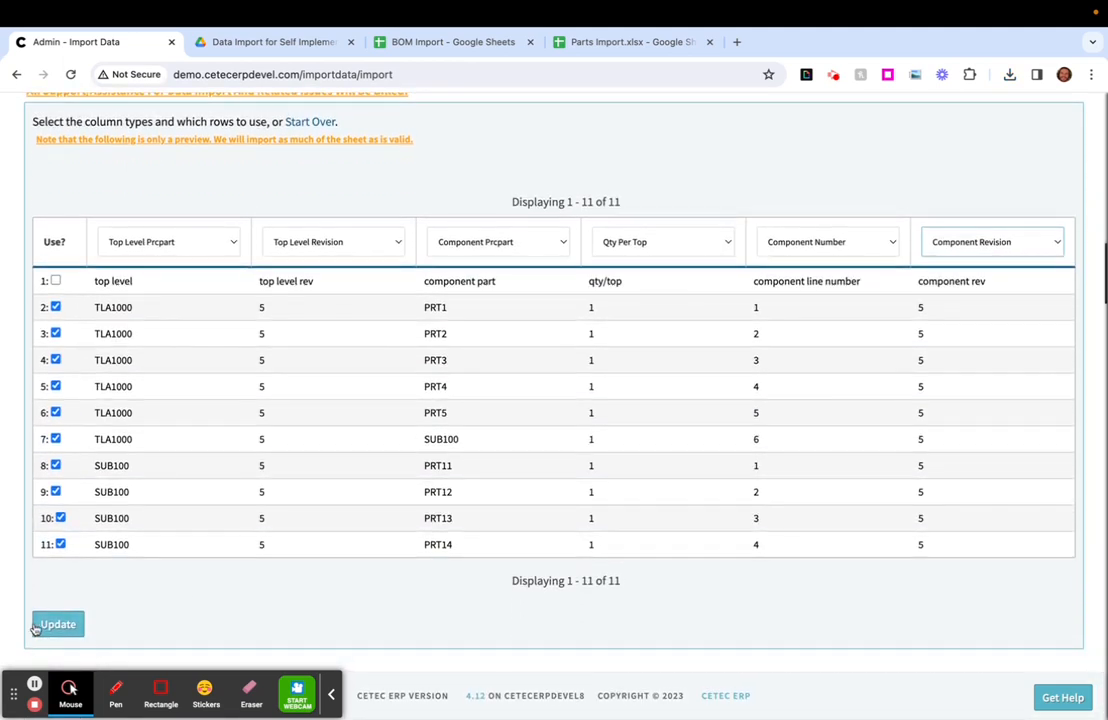
click(38, 622)
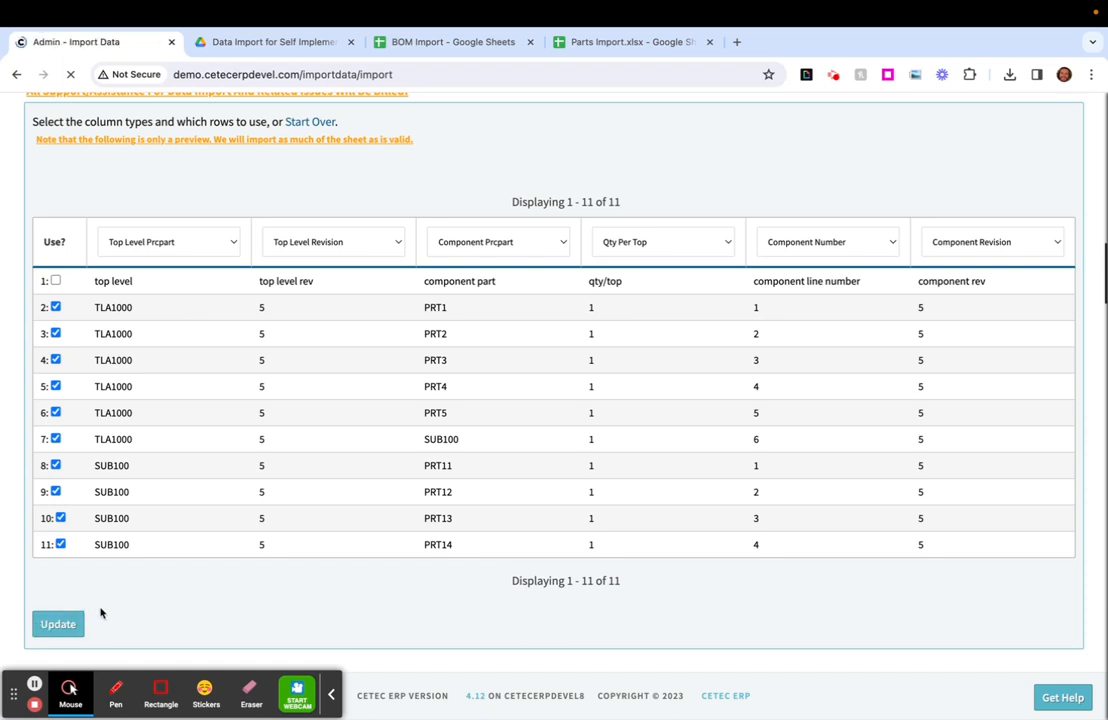
scroll(168, 540, down, 2)
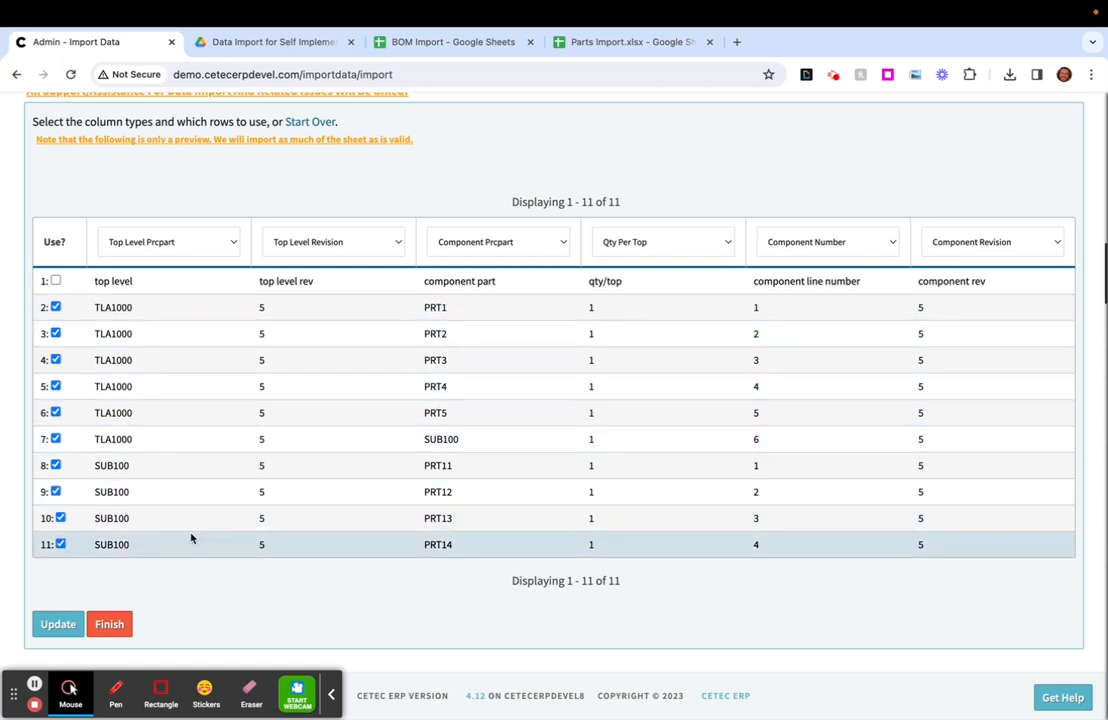
click(113, 630)
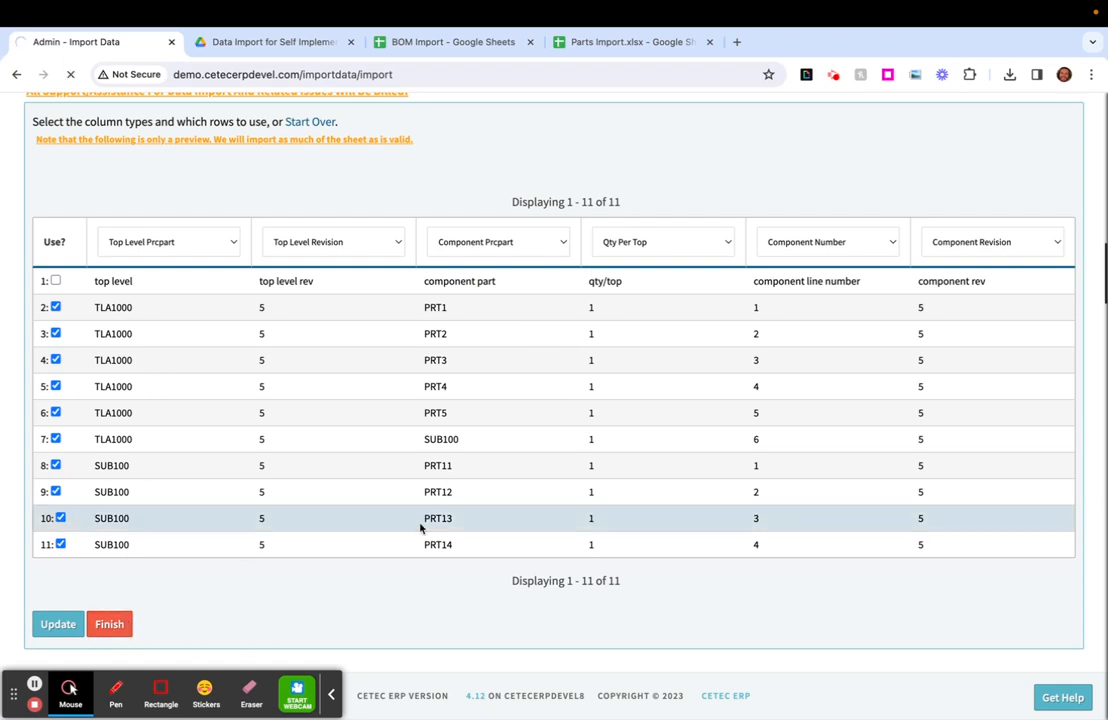
- Examine the TLA1000 top-level part and its revision in row 2 of the import preview
double_click(105, 308)
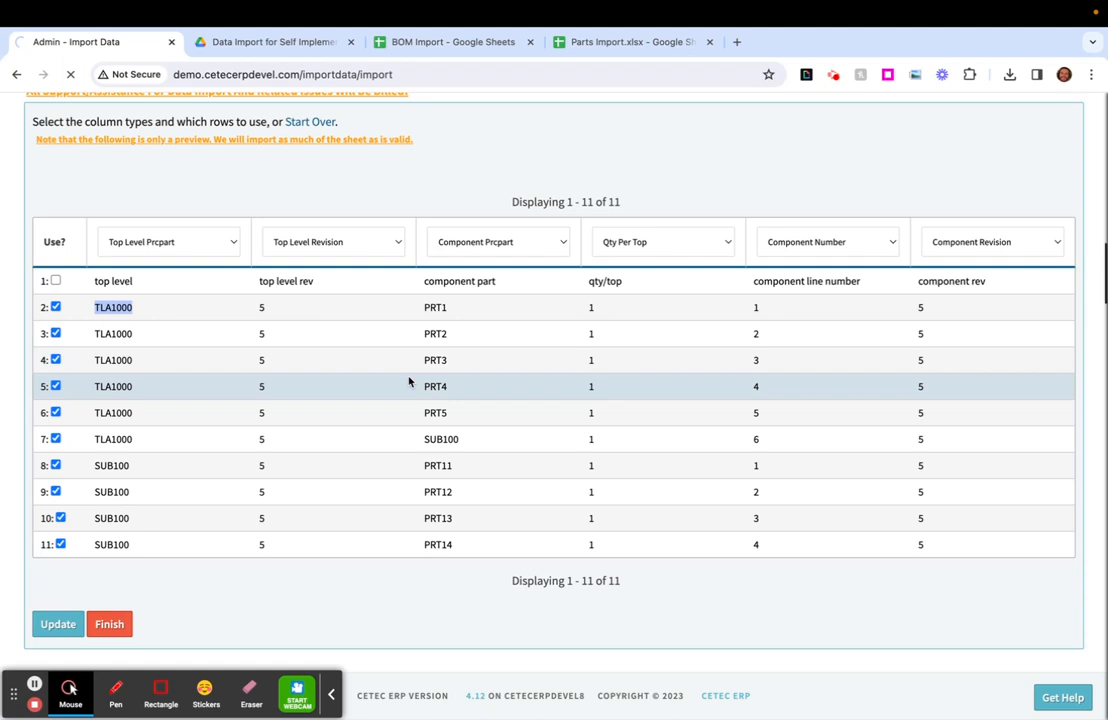
drag(290, 307, 260, 309)
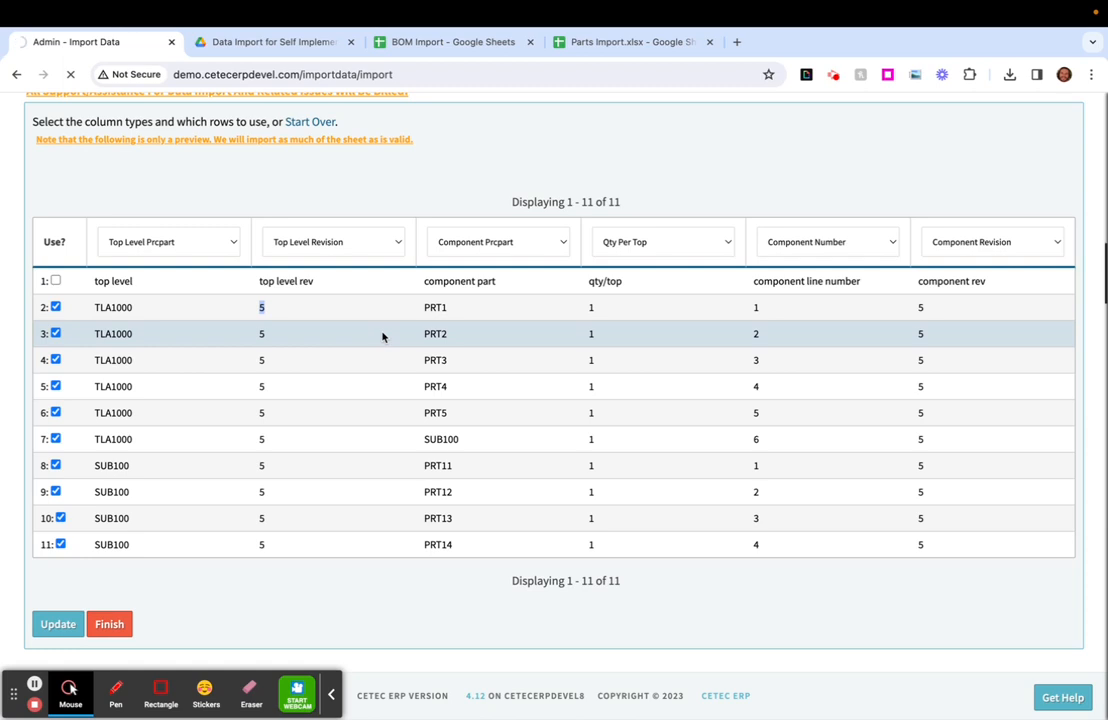
scroll(382, 336, up, 1)
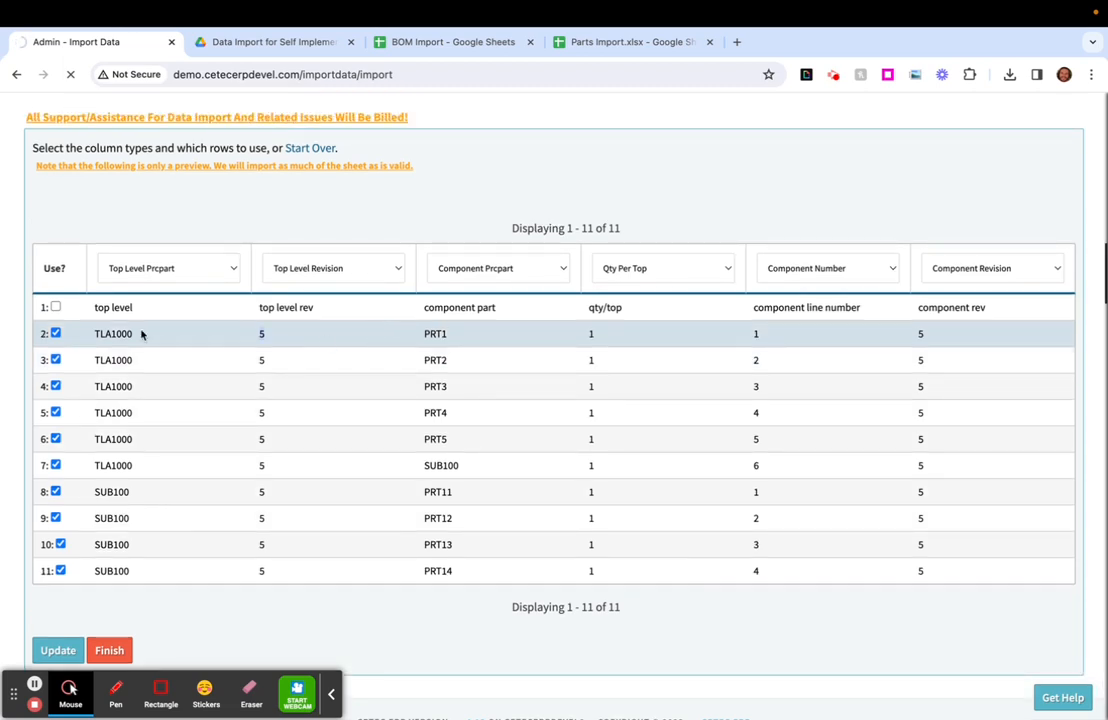
double_click(101, 332)
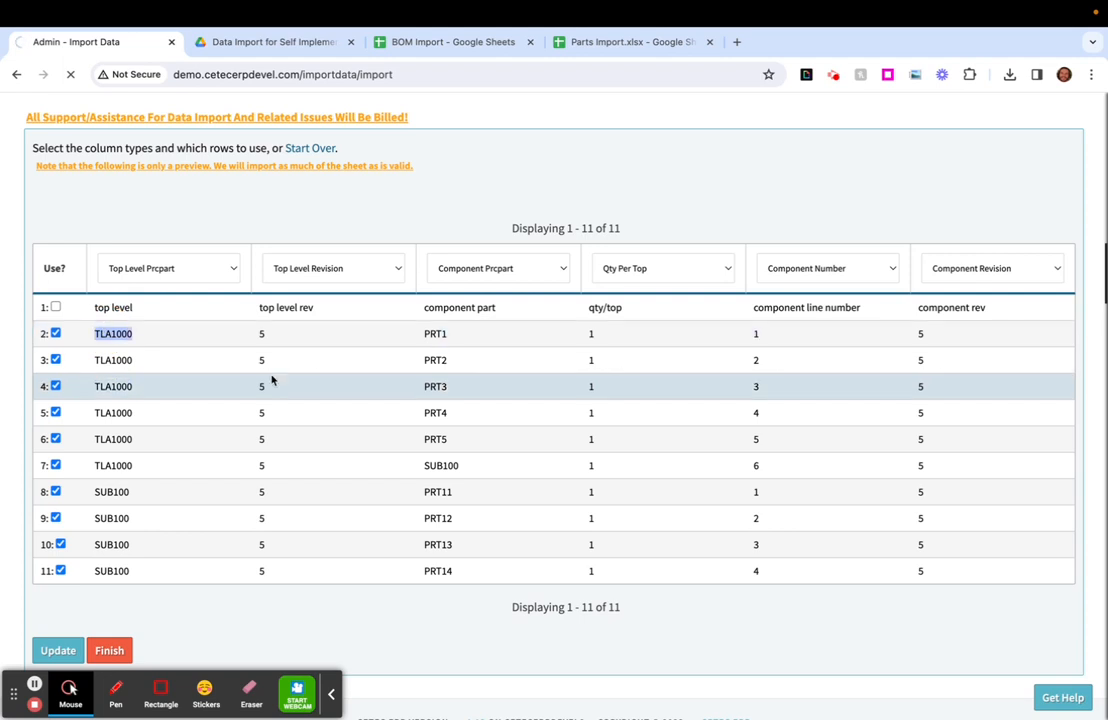
scroll(271, 379, up, 3)
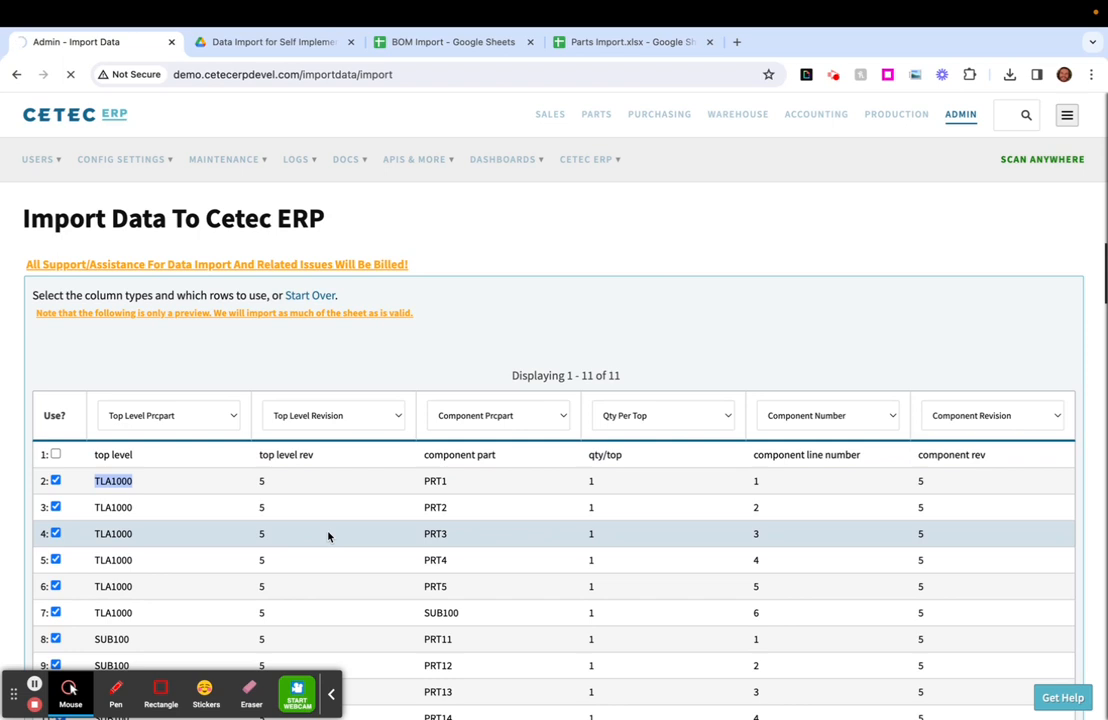
- Examine how SUB100 is listed both as a component of TLA1000 and as a top-level part with its own components
scroll(328, 537, down, 2)
click(88, 534)
drag(88, 534, 156, 534)
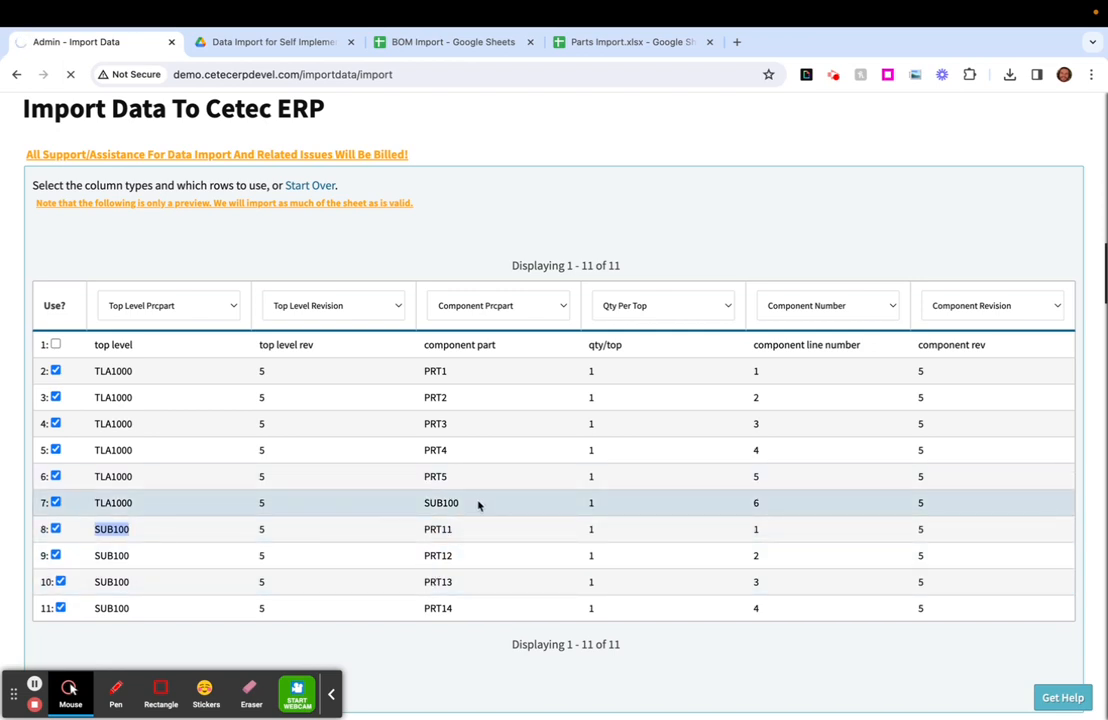
drag(93, 371, 190, 510)
drag(416, 506, 467, 512)
double_click(434, 504)
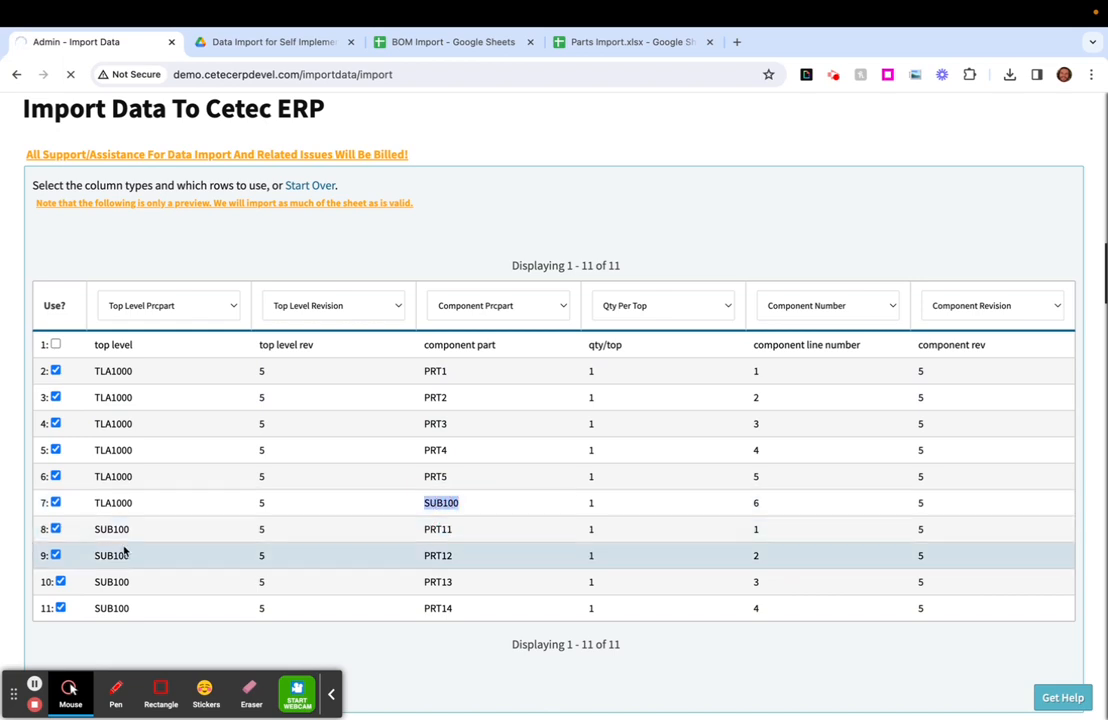
drag(94, 528, 138, 529)
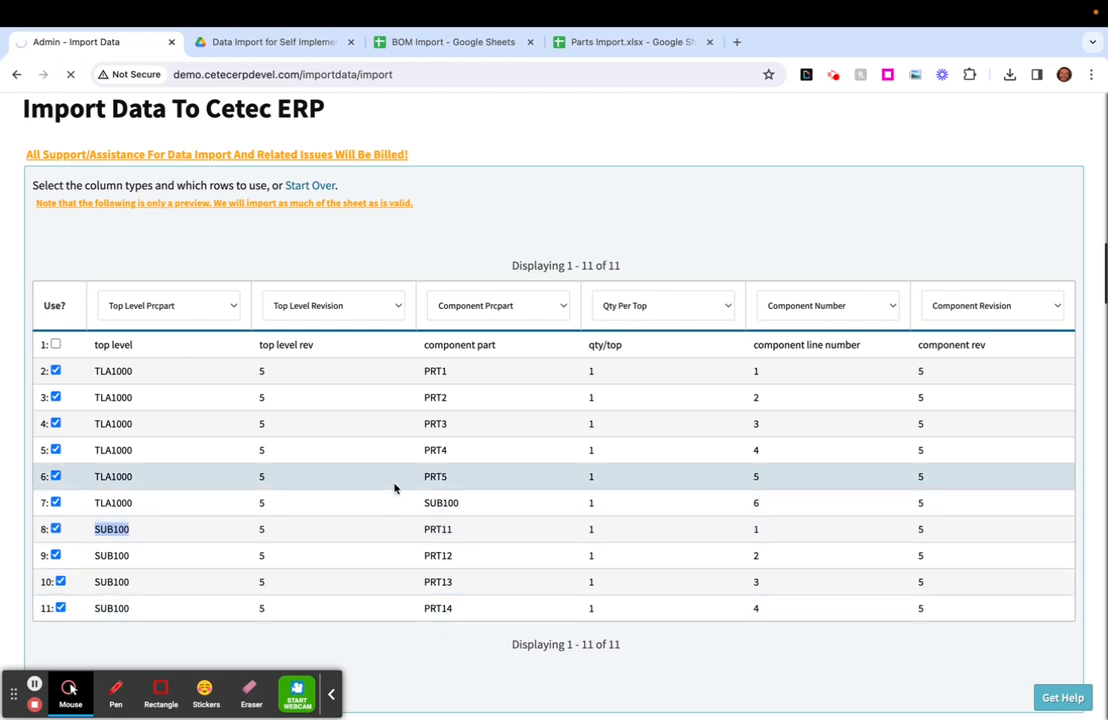
scroll(395, 488, up, 1)
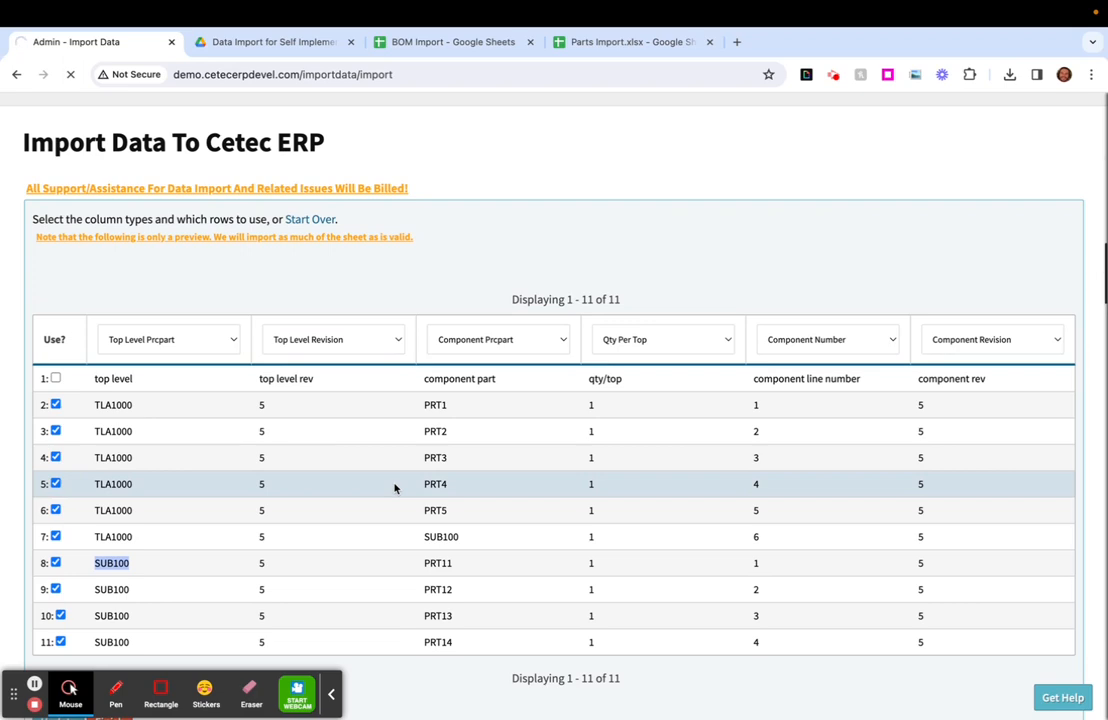
- Switch to the BOM Import spreadsheet in Google Sheets and review its rows through row 90 and the TLA1000 top-level revisions in B2:B7
scroll(368, 465, up, 2)
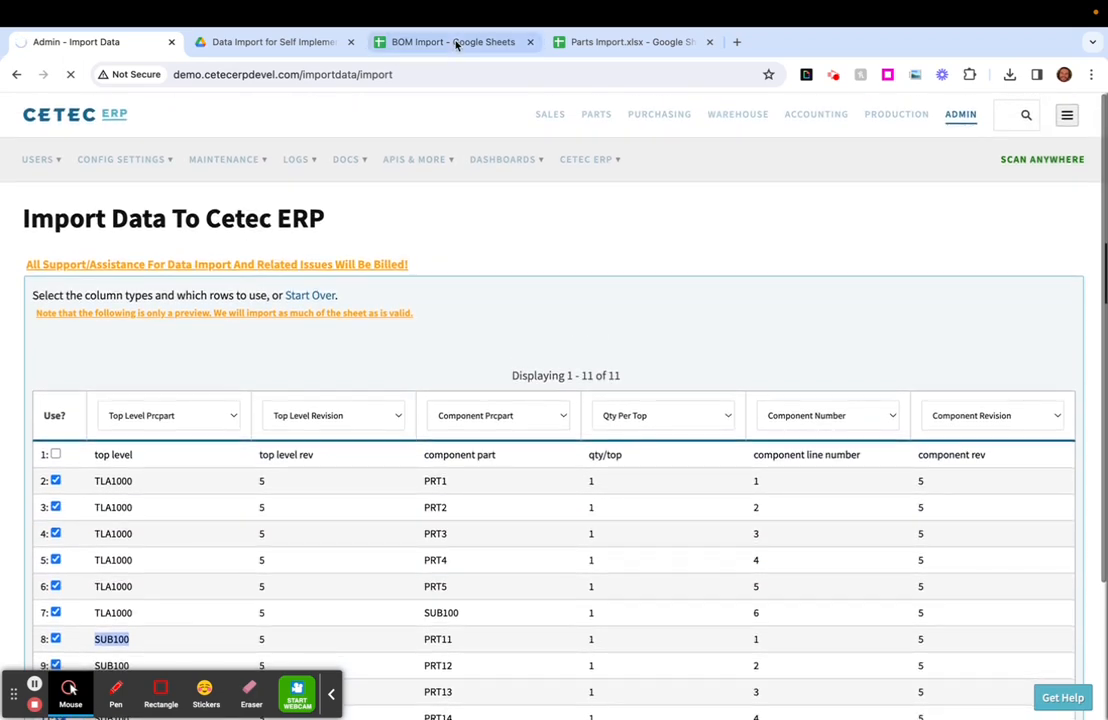
click(455, 44)
scroll(353, 506, down, 10)
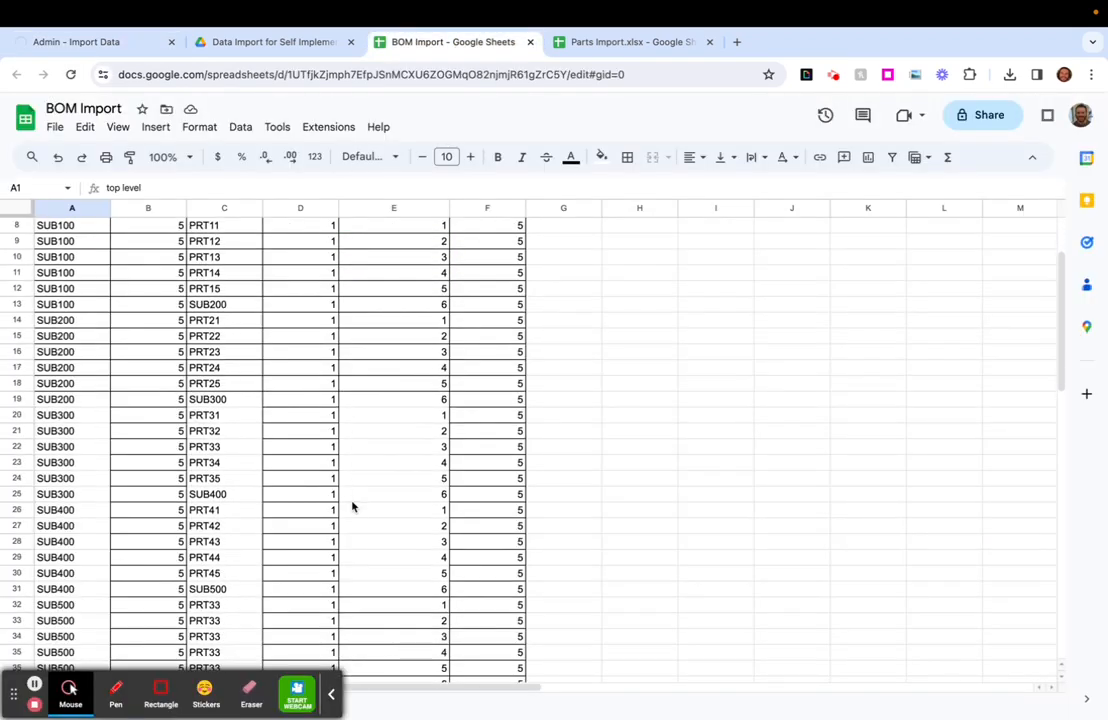
scroll(353, 506, down, 11)
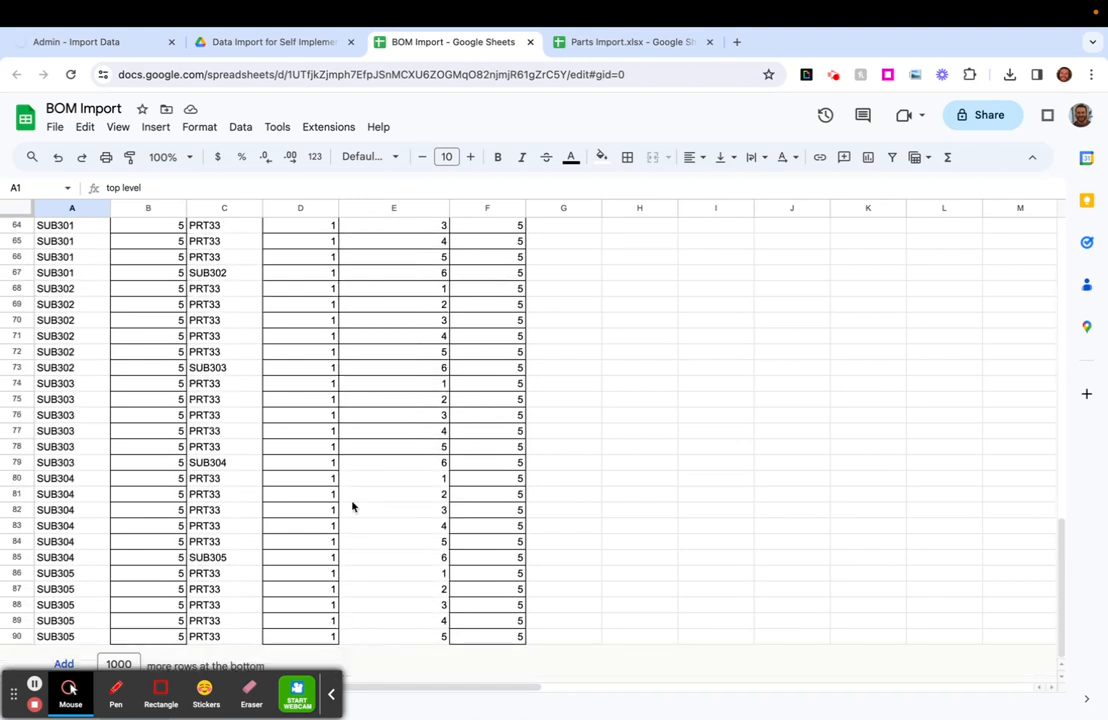
click(100, 636)
scroll(136, 533, up, 20)
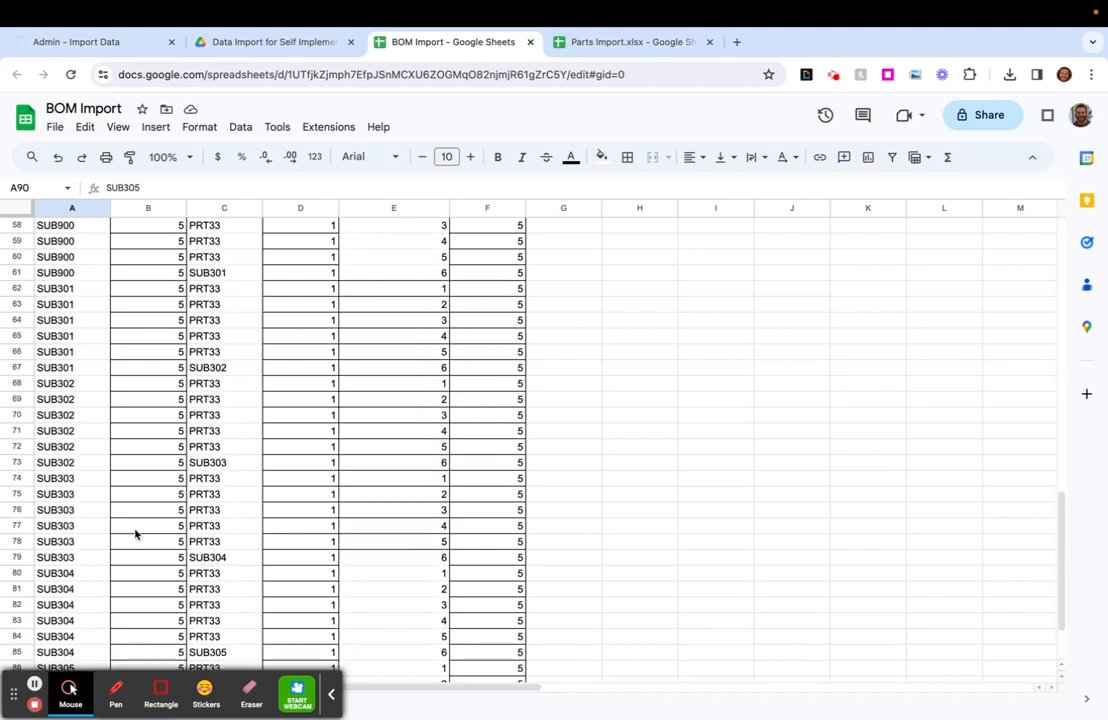
scroll(136, 533, up, 6)
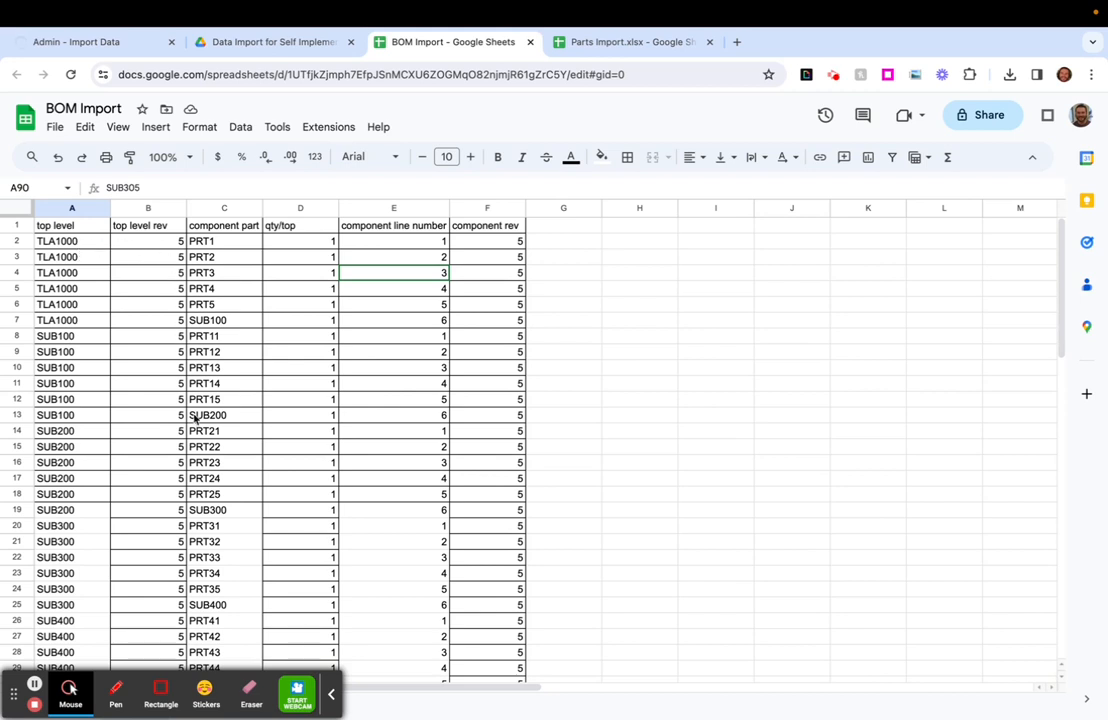
drag(162, 247, 160, 329)
scroll(176, 409, down, 1)
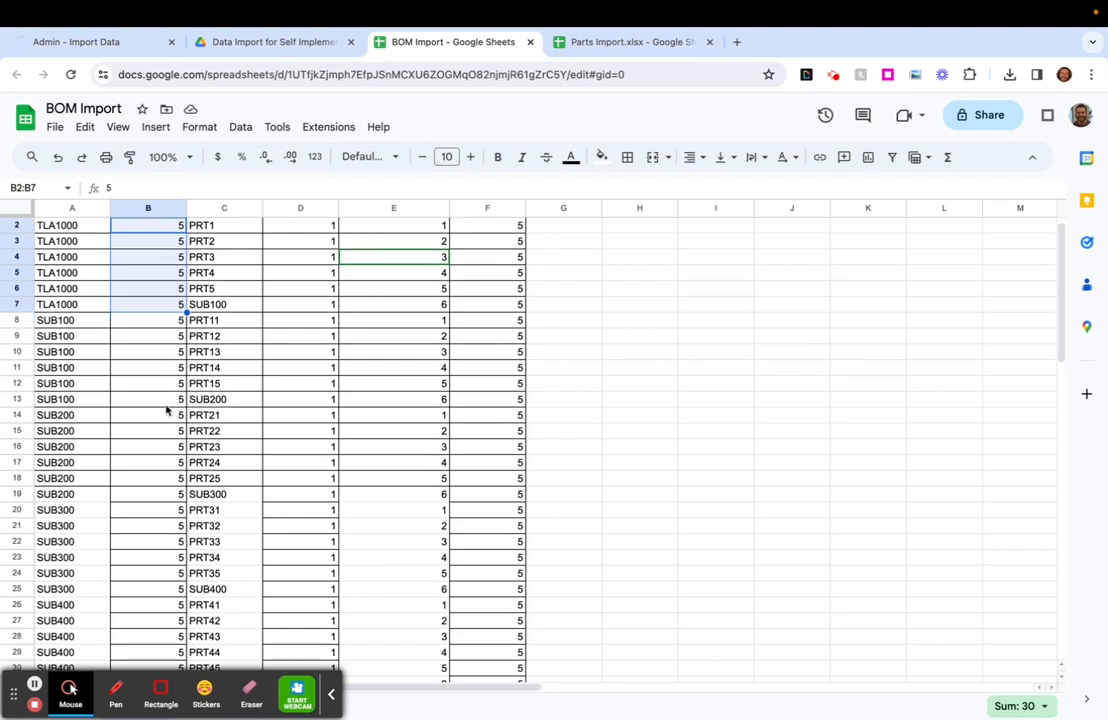
- Return to Cetec ERP, search for tla100 and open the part record of TLA1000
key(super+1)
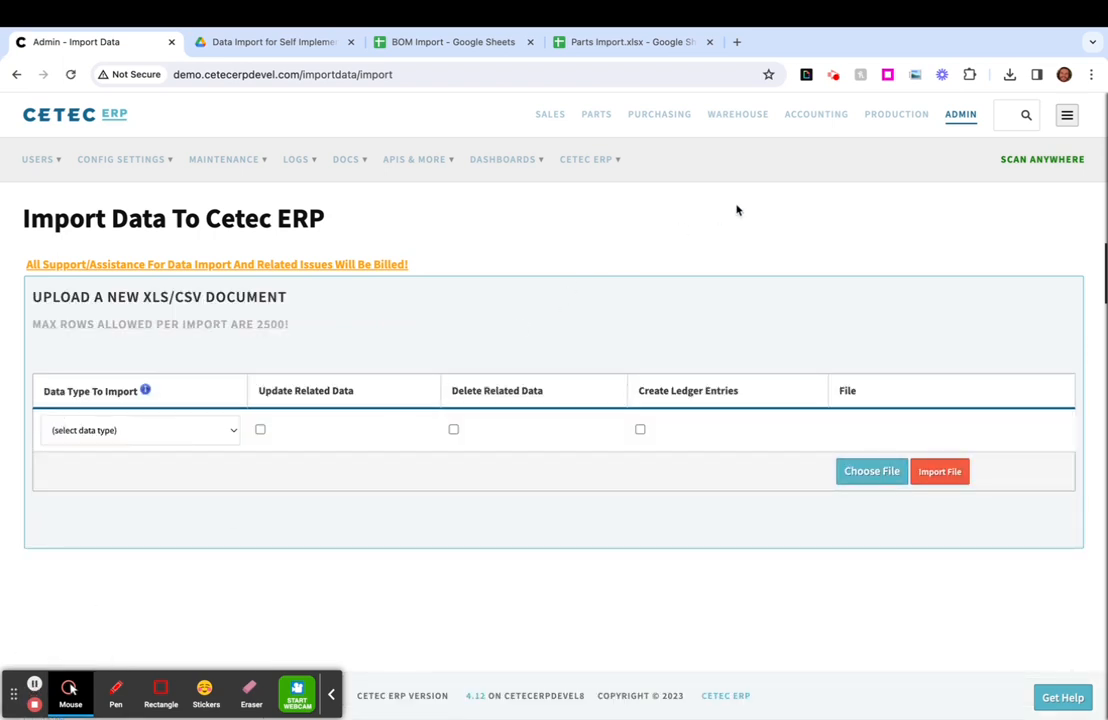
click(1006, 114)
text(tla100)
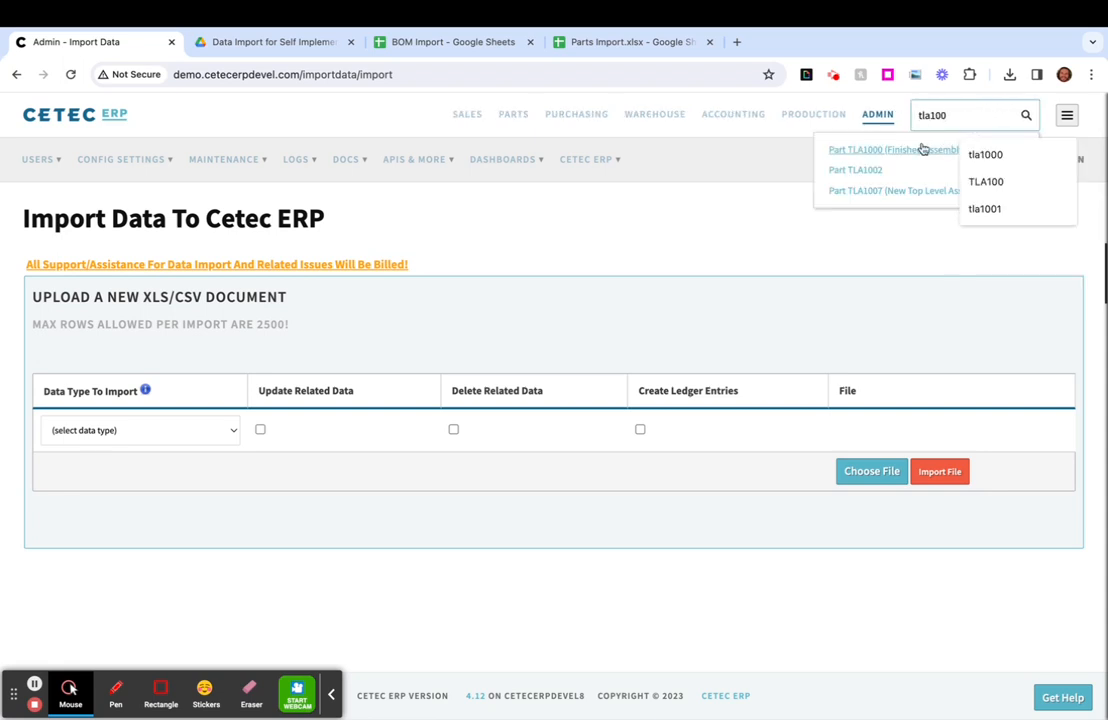
click(885, 152)
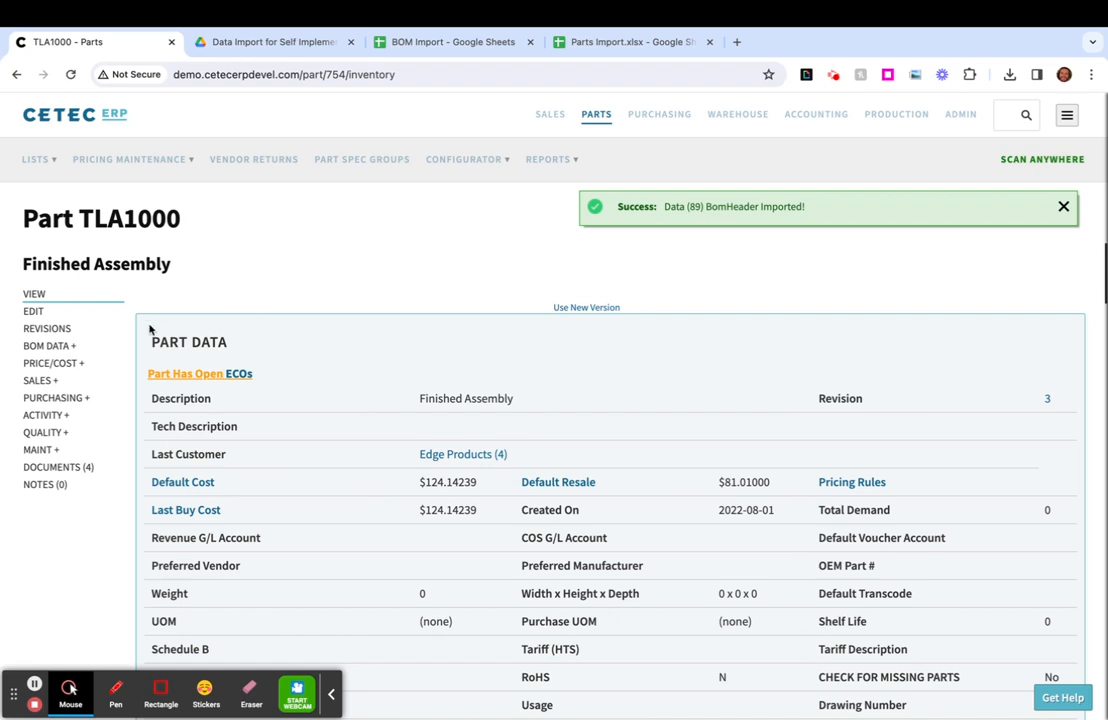
- Open the revision 5 BOM from TLA1000's revisions and examine its component lines
click(48, 348)
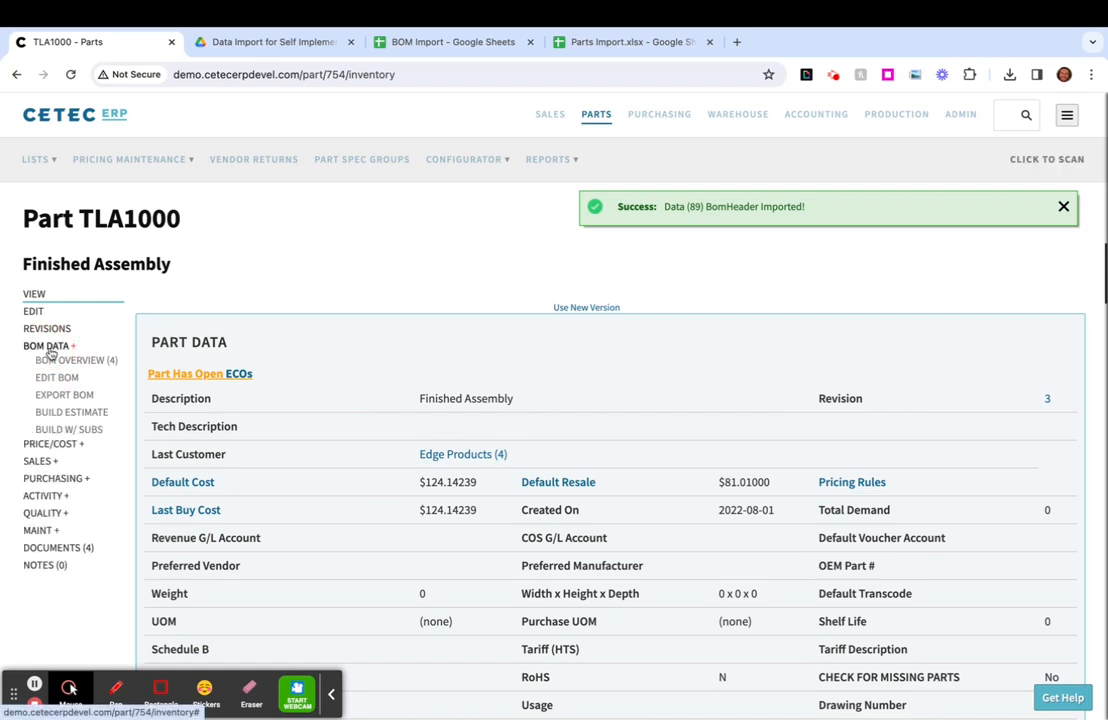
click(60, 332)
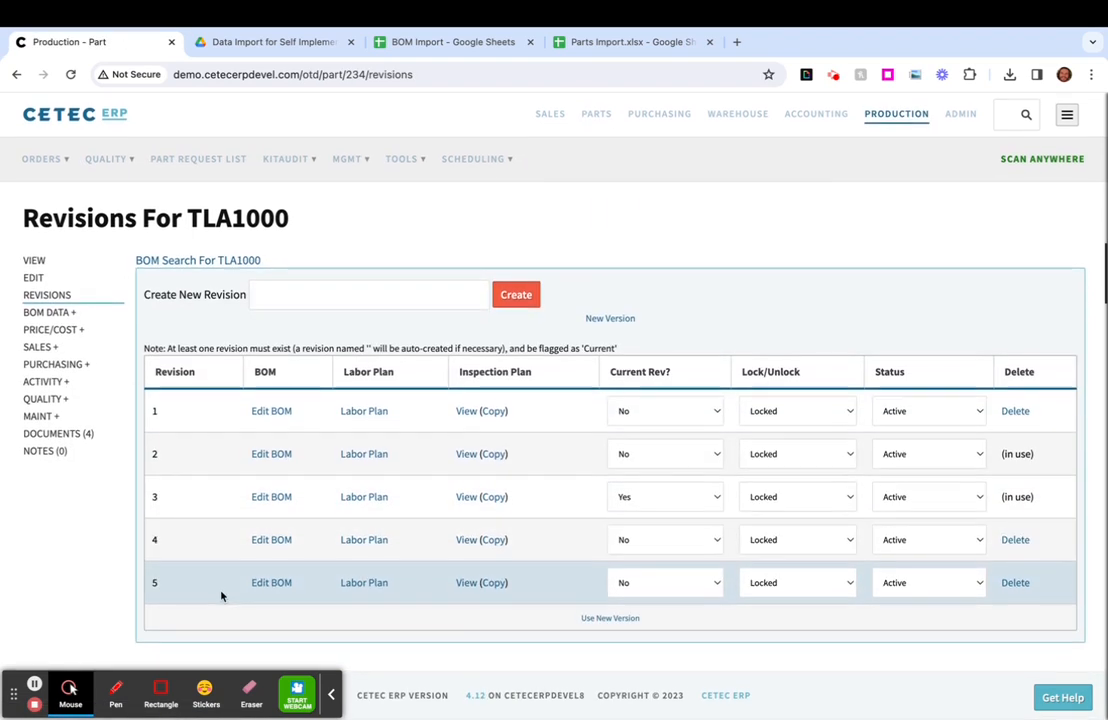
drag(200, 592, 150, 583)
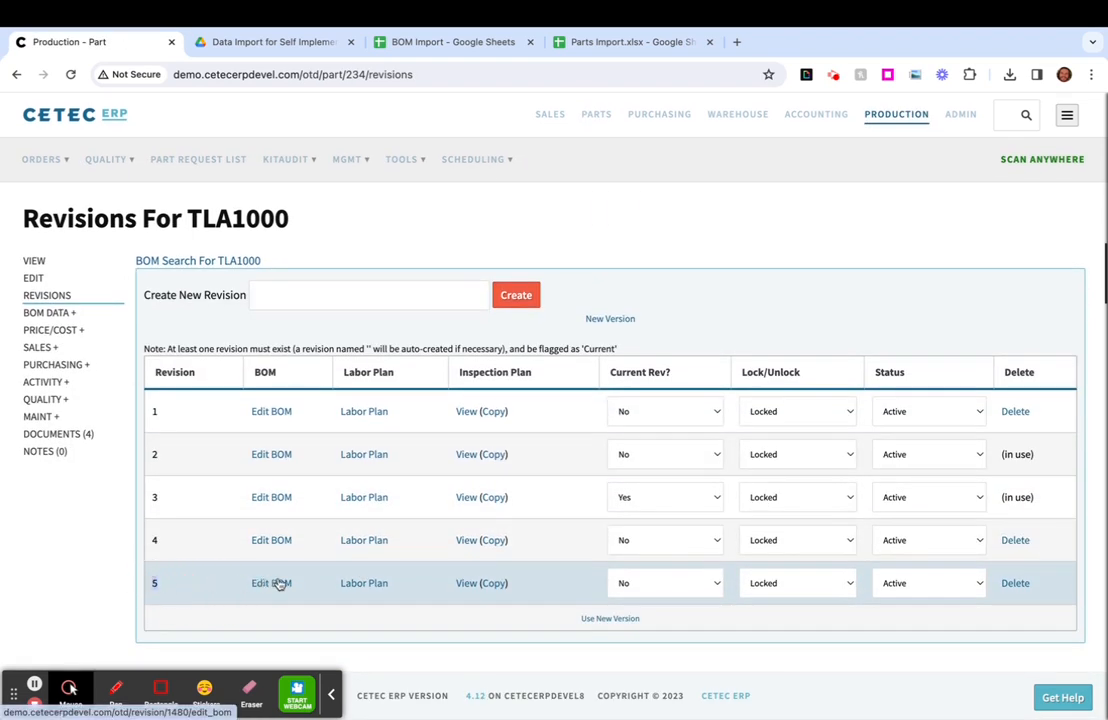
drag(300, 586, 262, 591)
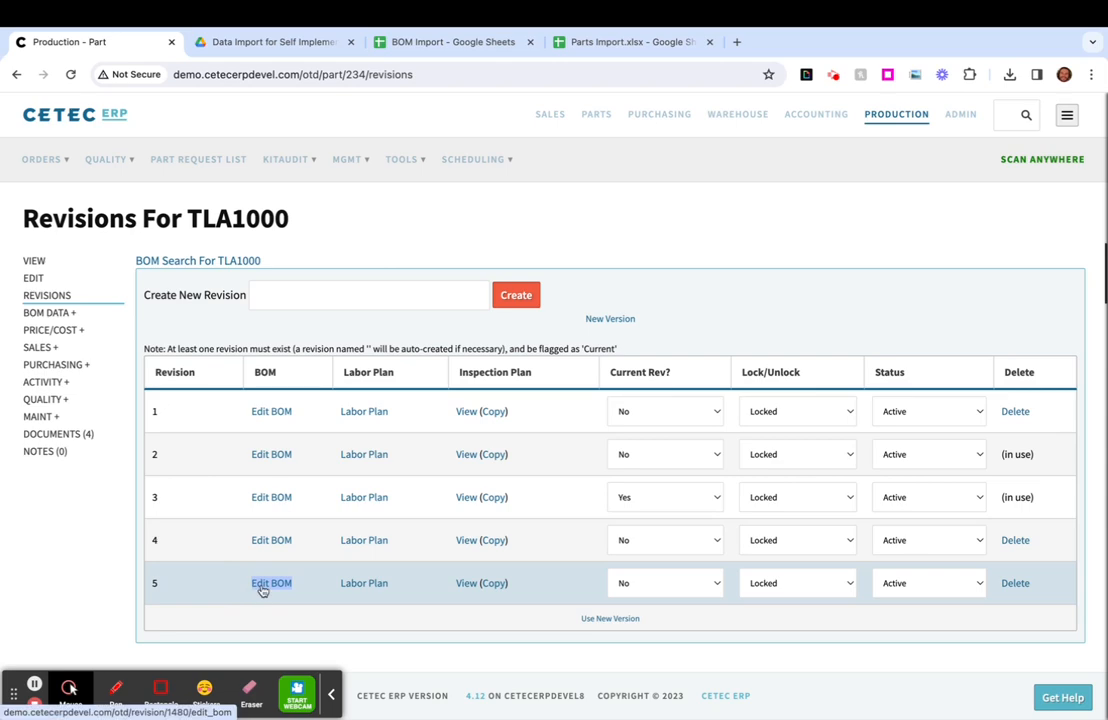
click(262, 591)
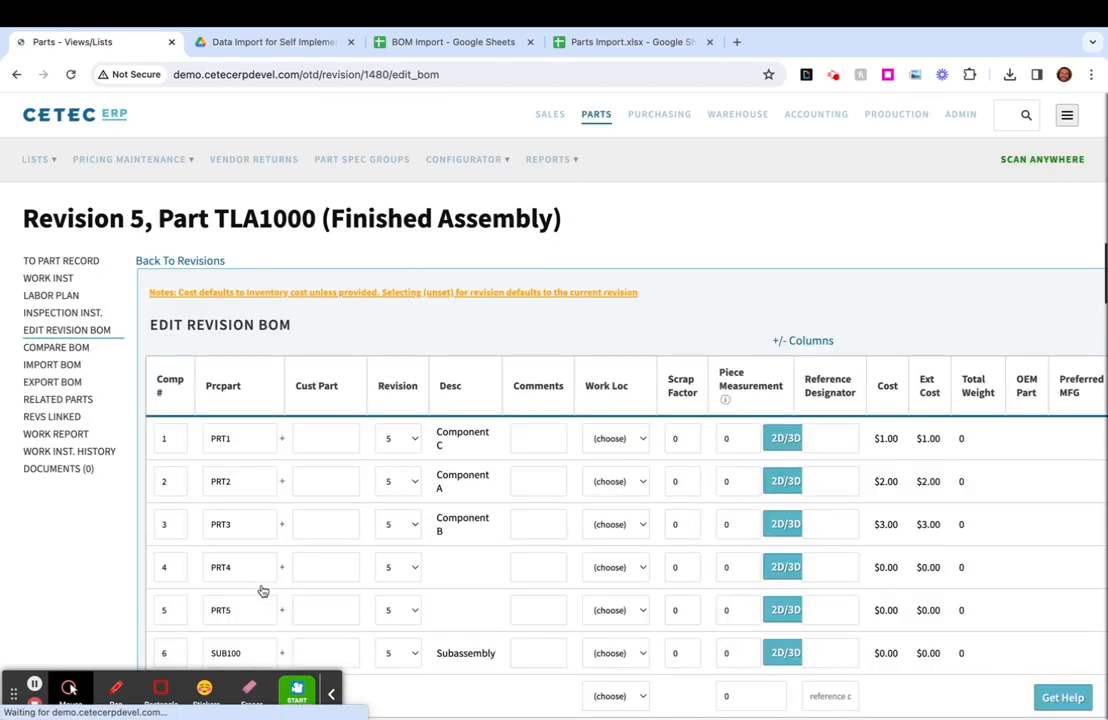
scroll(366, 341, down, 2)
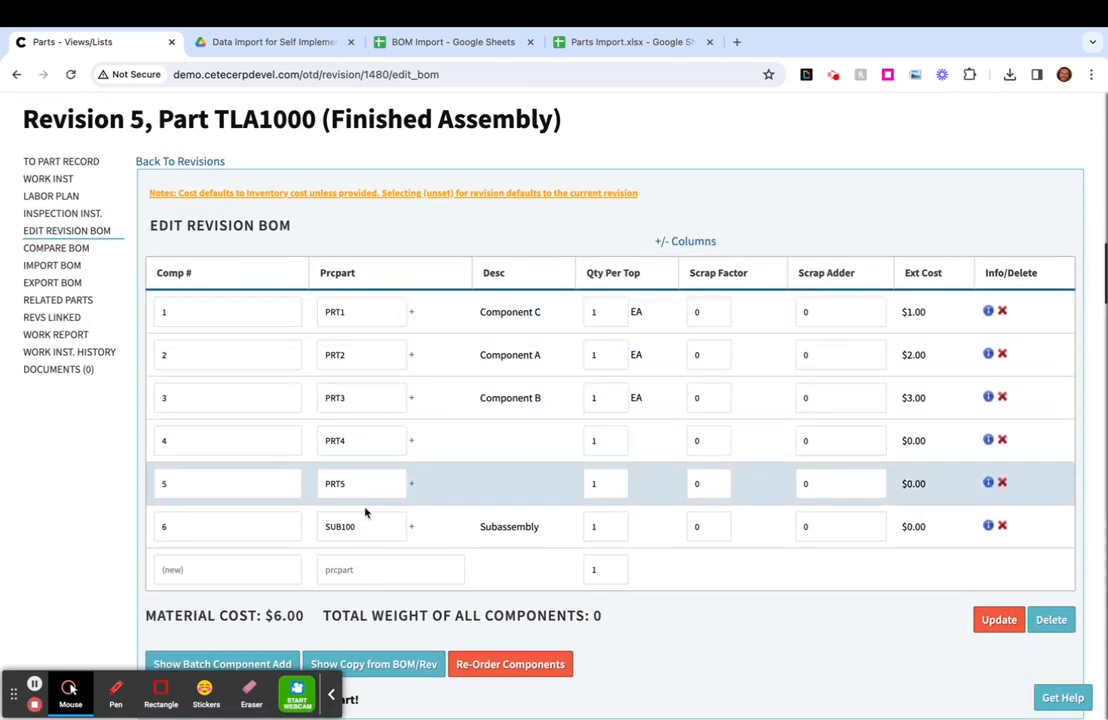
- Open the SUB100 component's part record from the TLA1000 BOM and examine its list of revisions, including revision 5
click(412, 529)
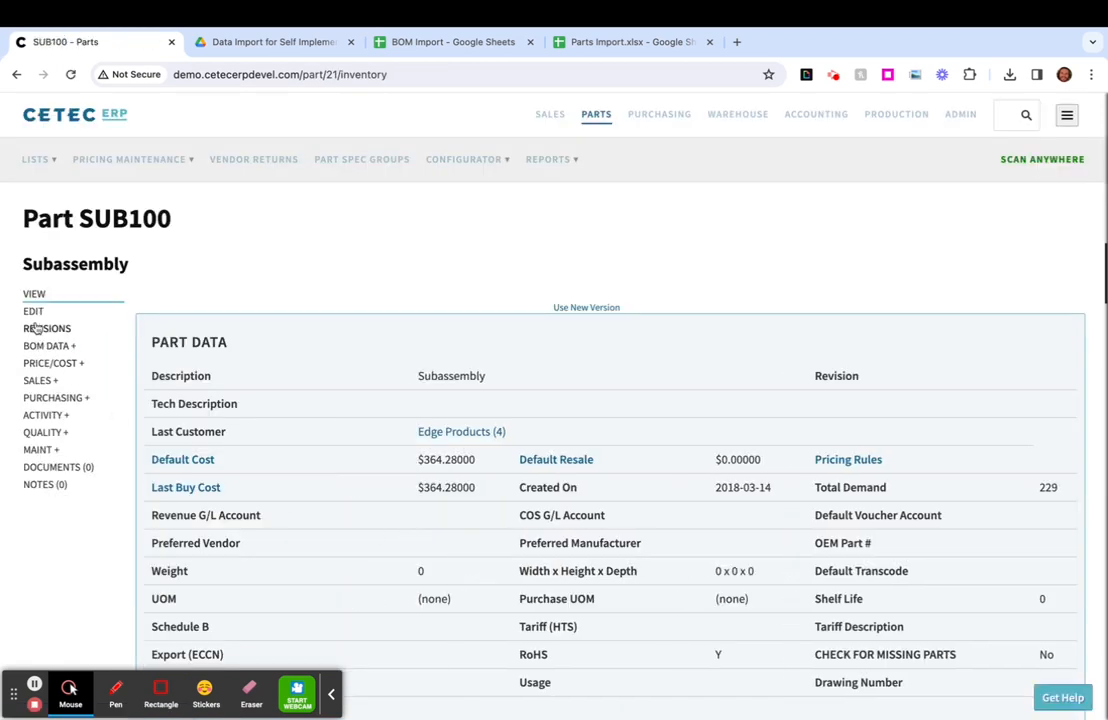
click(35, 330)
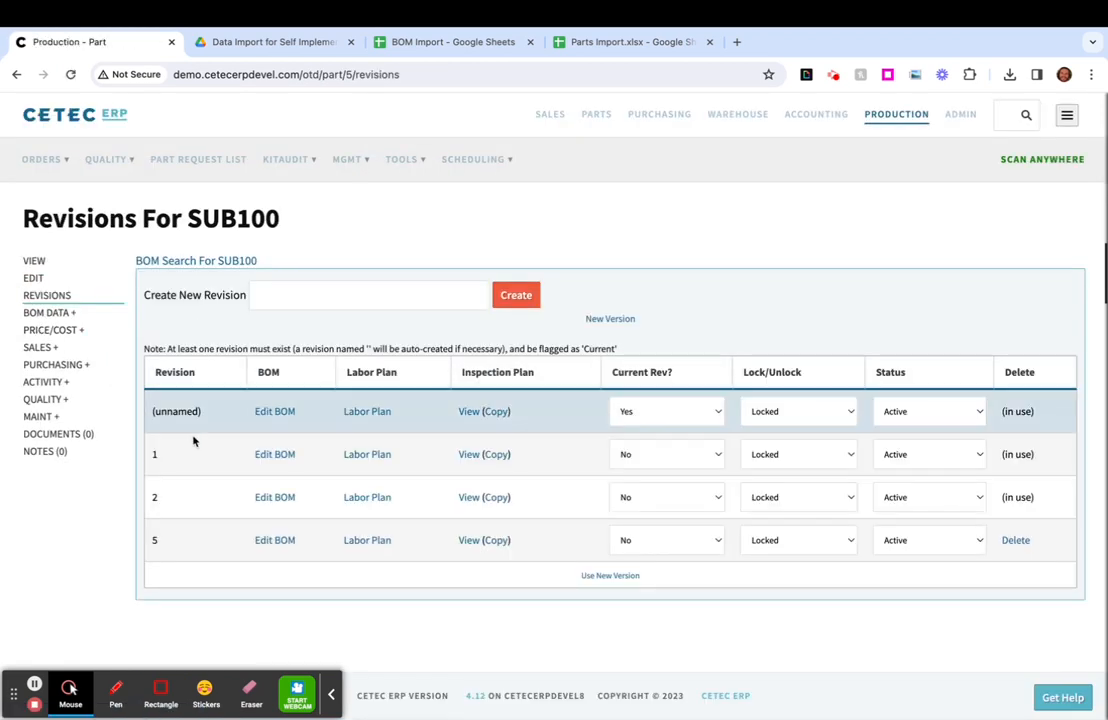
drag(253, 546, 308, 551)
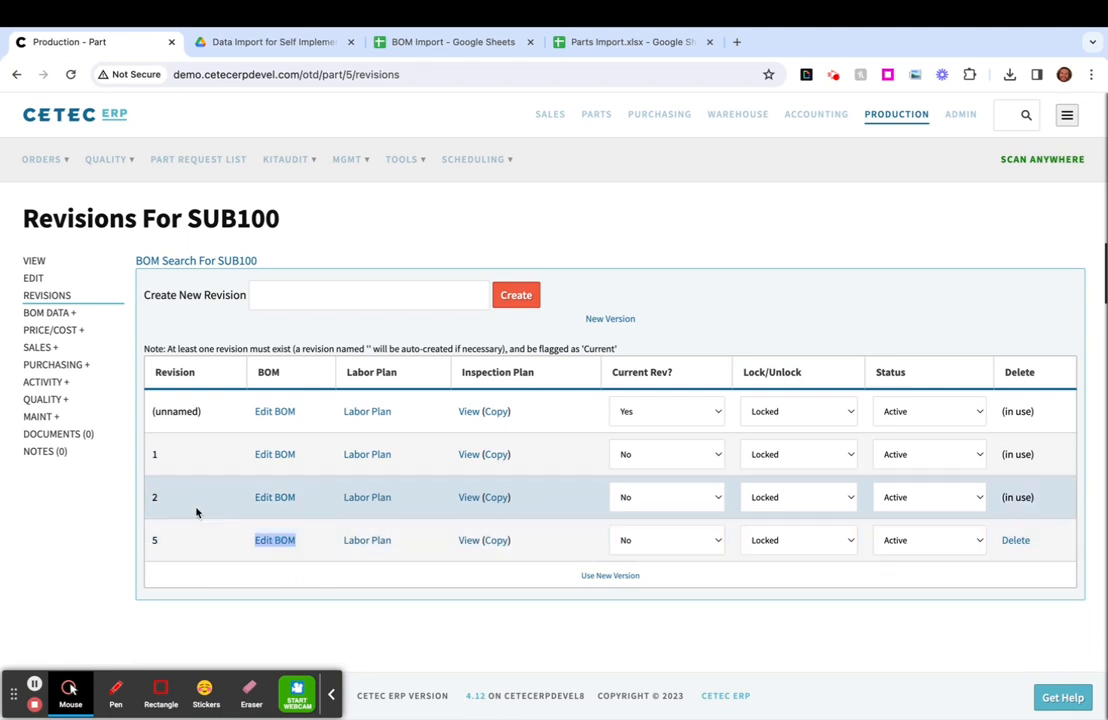
drag(183, 448, 148, 450)
drag(190, 219, 279, 219)
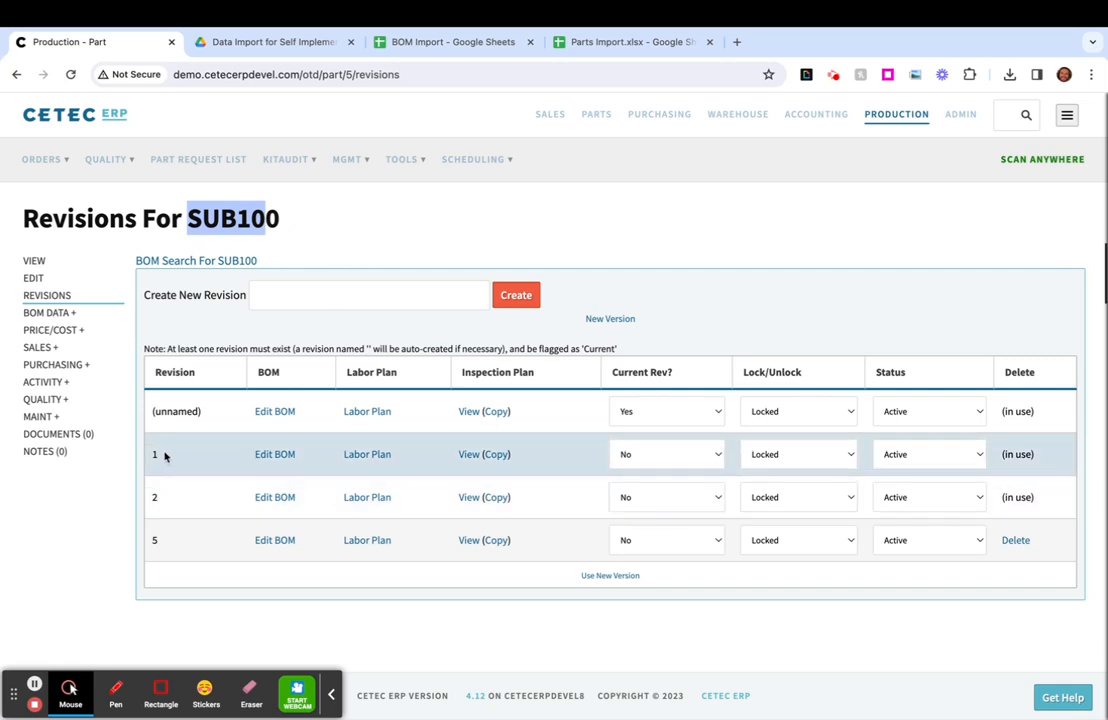
click(155, 540)
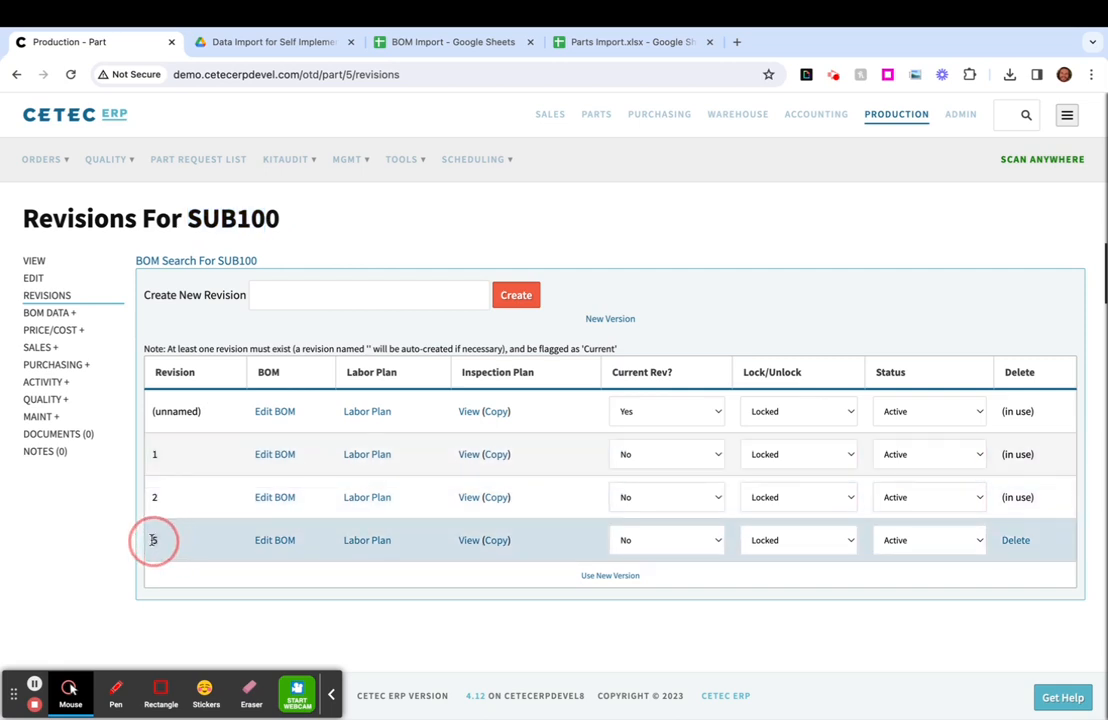
click(148, 542)
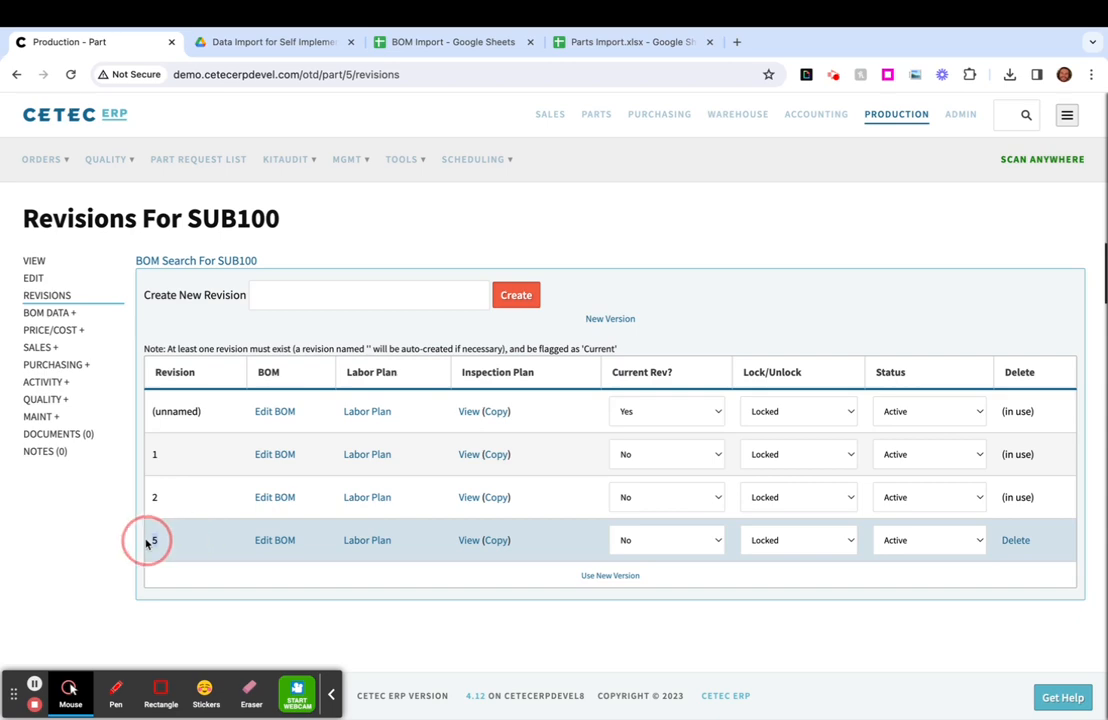
- Open SUB100's revision 5 BOM, examine its components including SUB200, and return to the revisions list
click(275, 541)
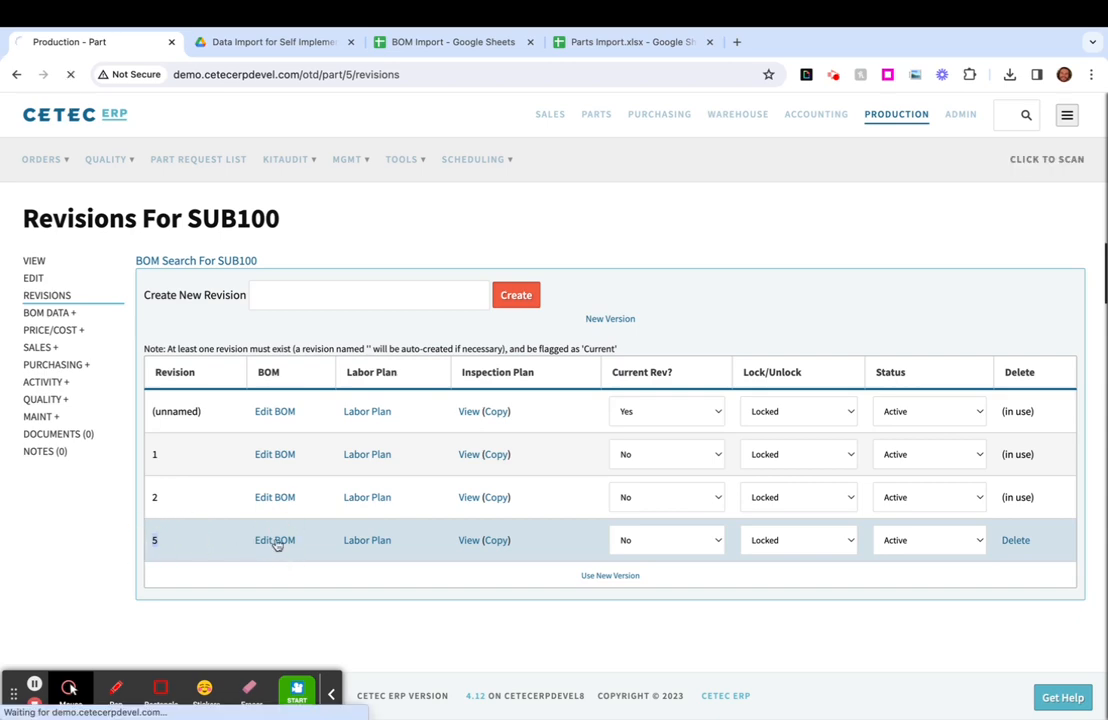
scroll(273, 547, down, 2)
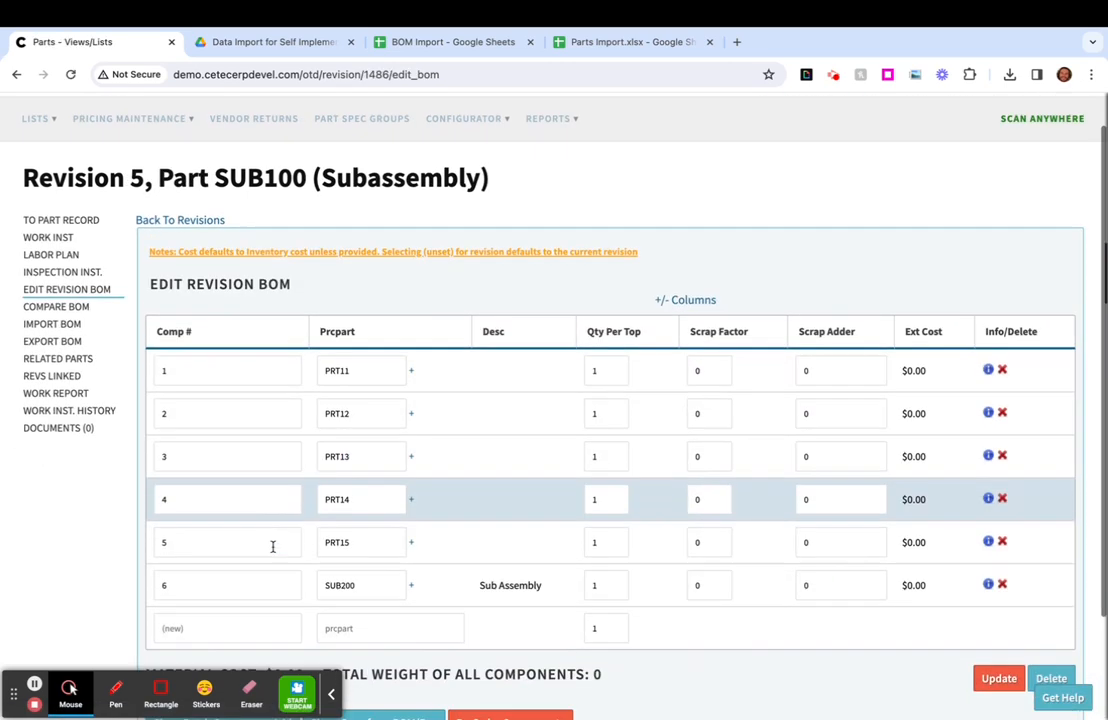
click(369, 511)
double_click(369, 508)
scroll(346, 417, up, 1)
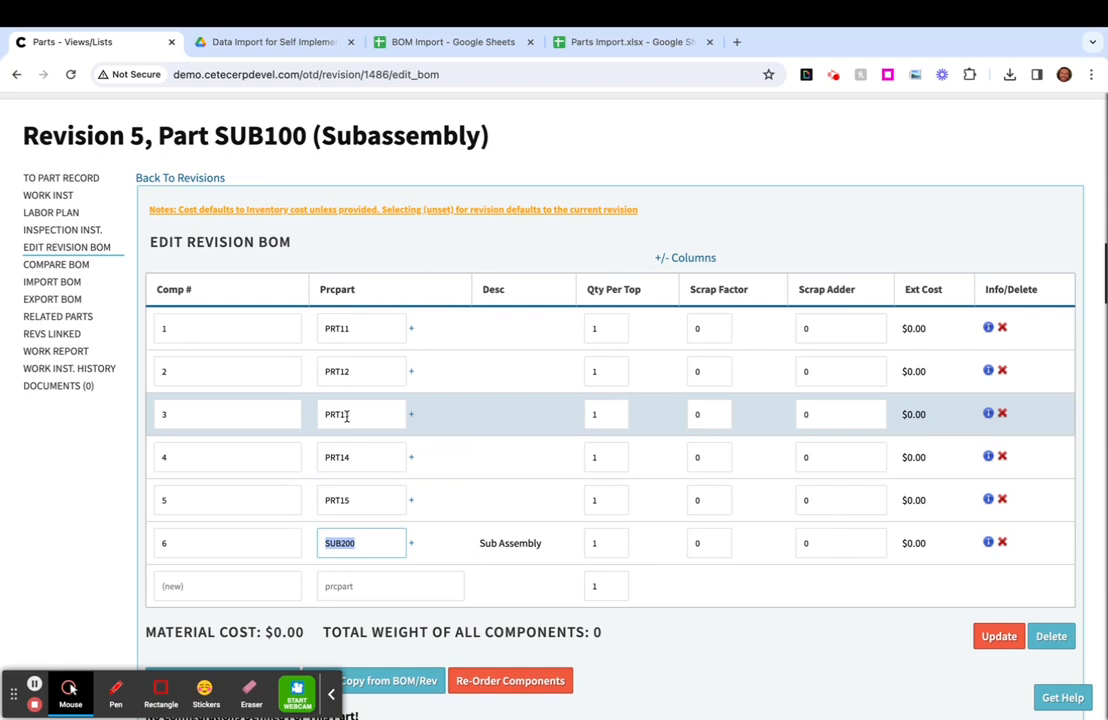
scroll(346, 417, up, 2)
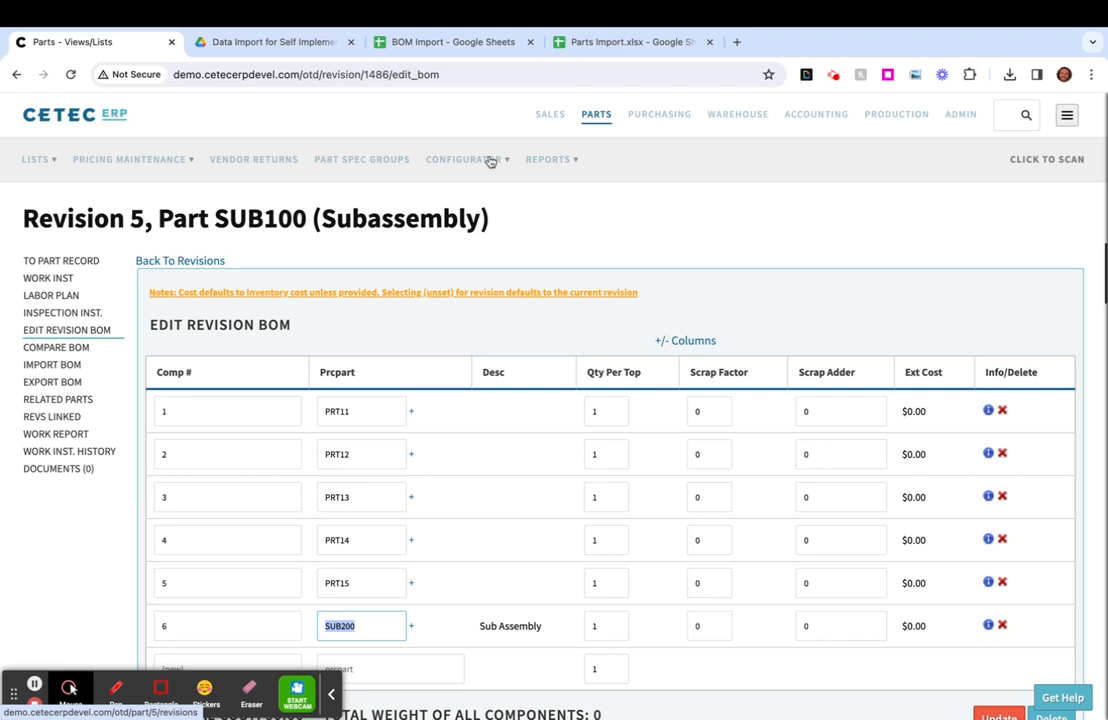
click(193, 264)
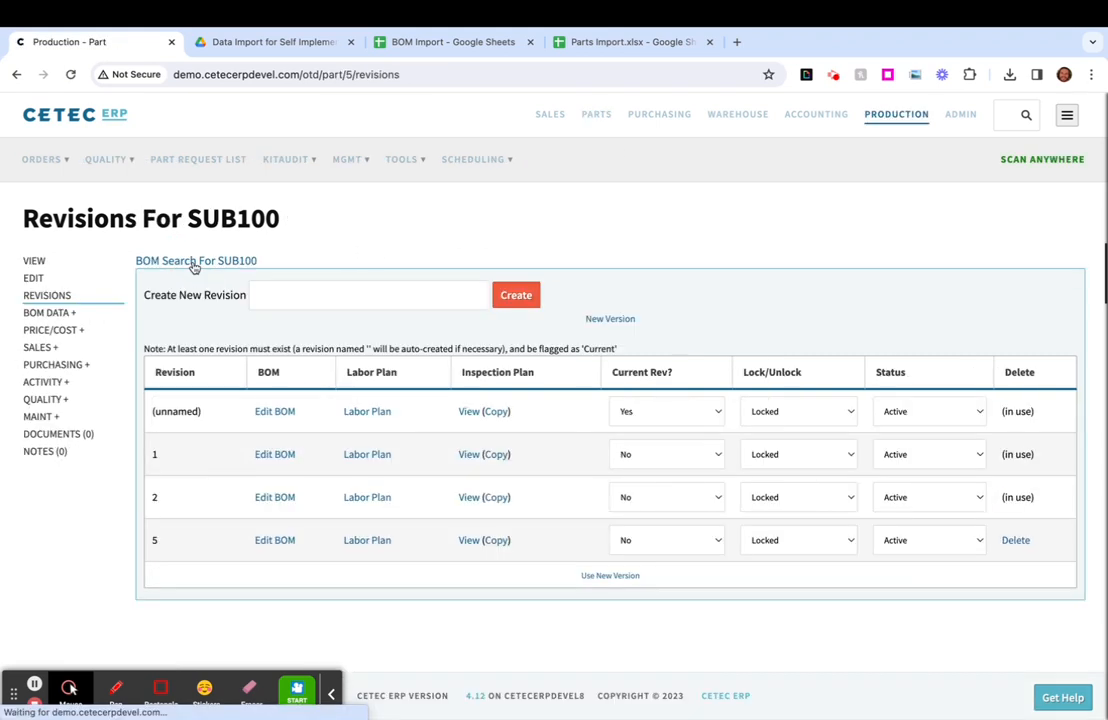